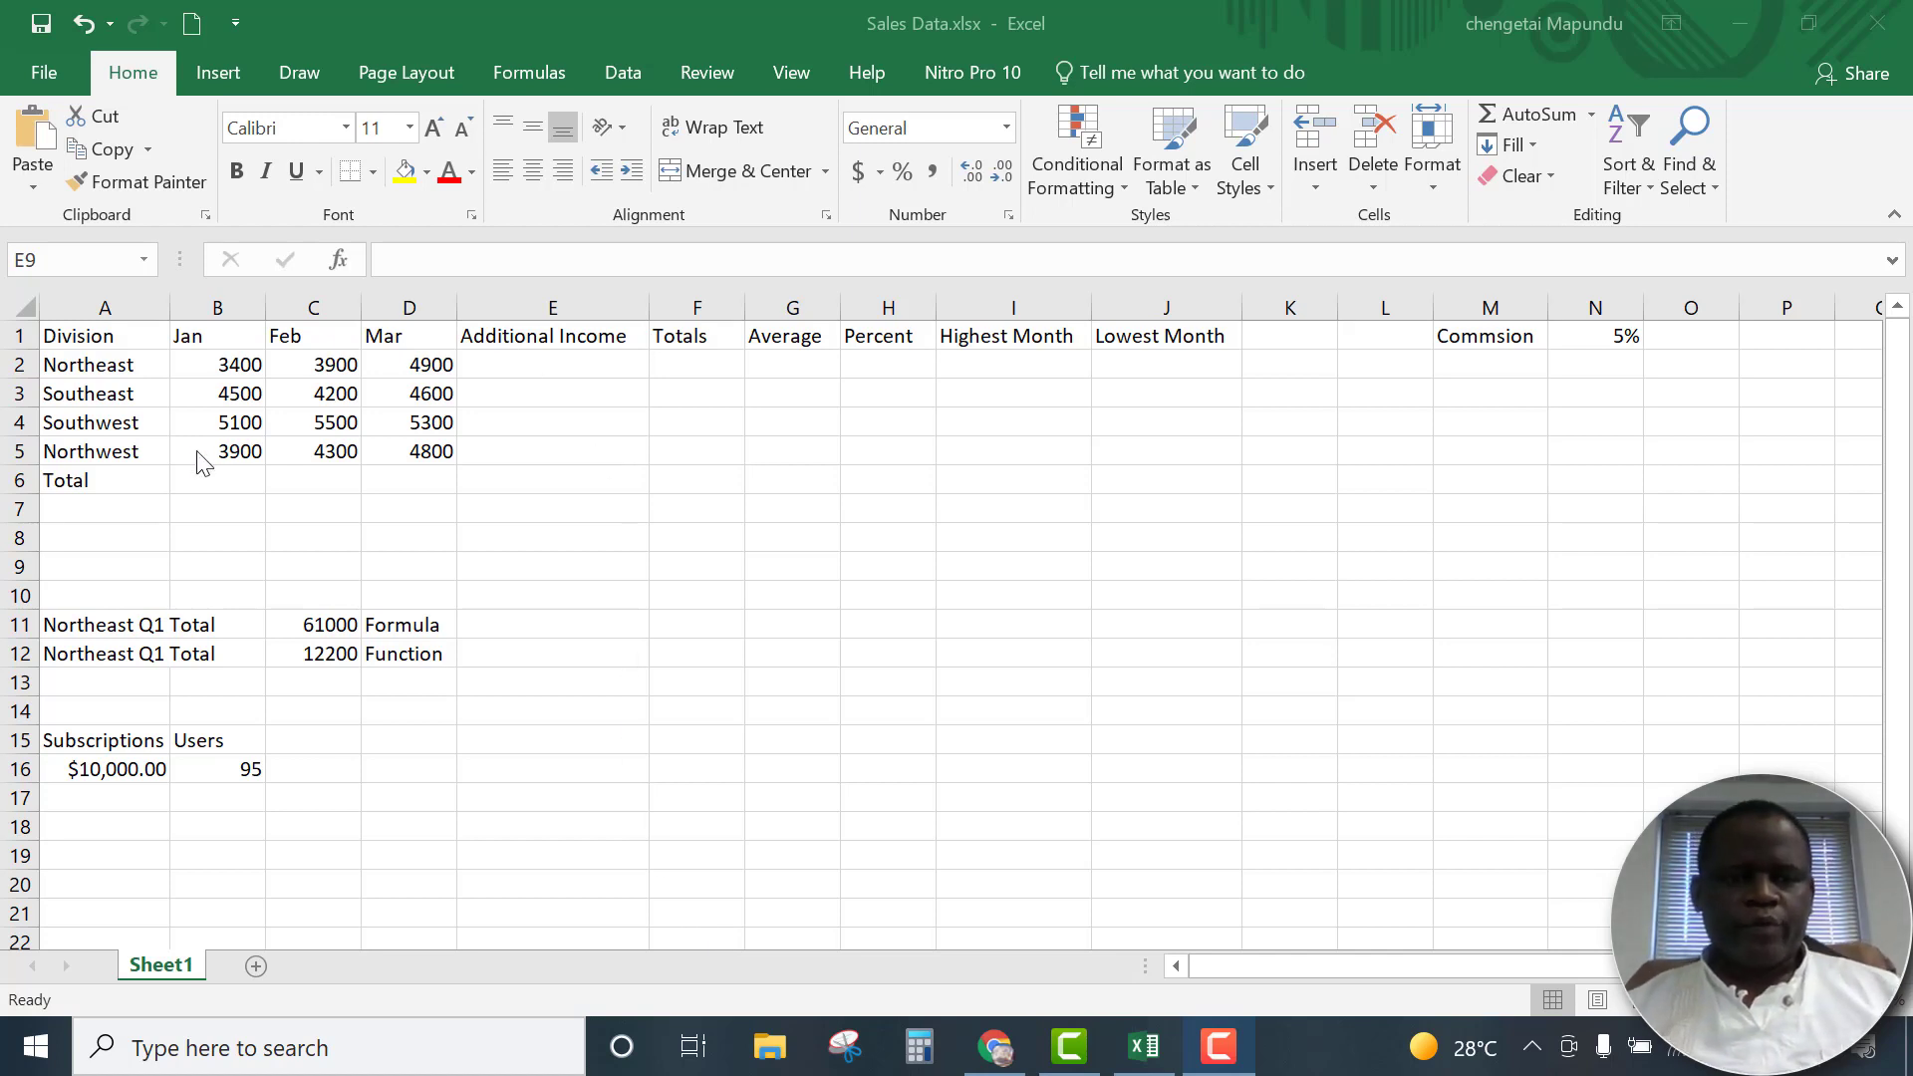
click(611, 437)
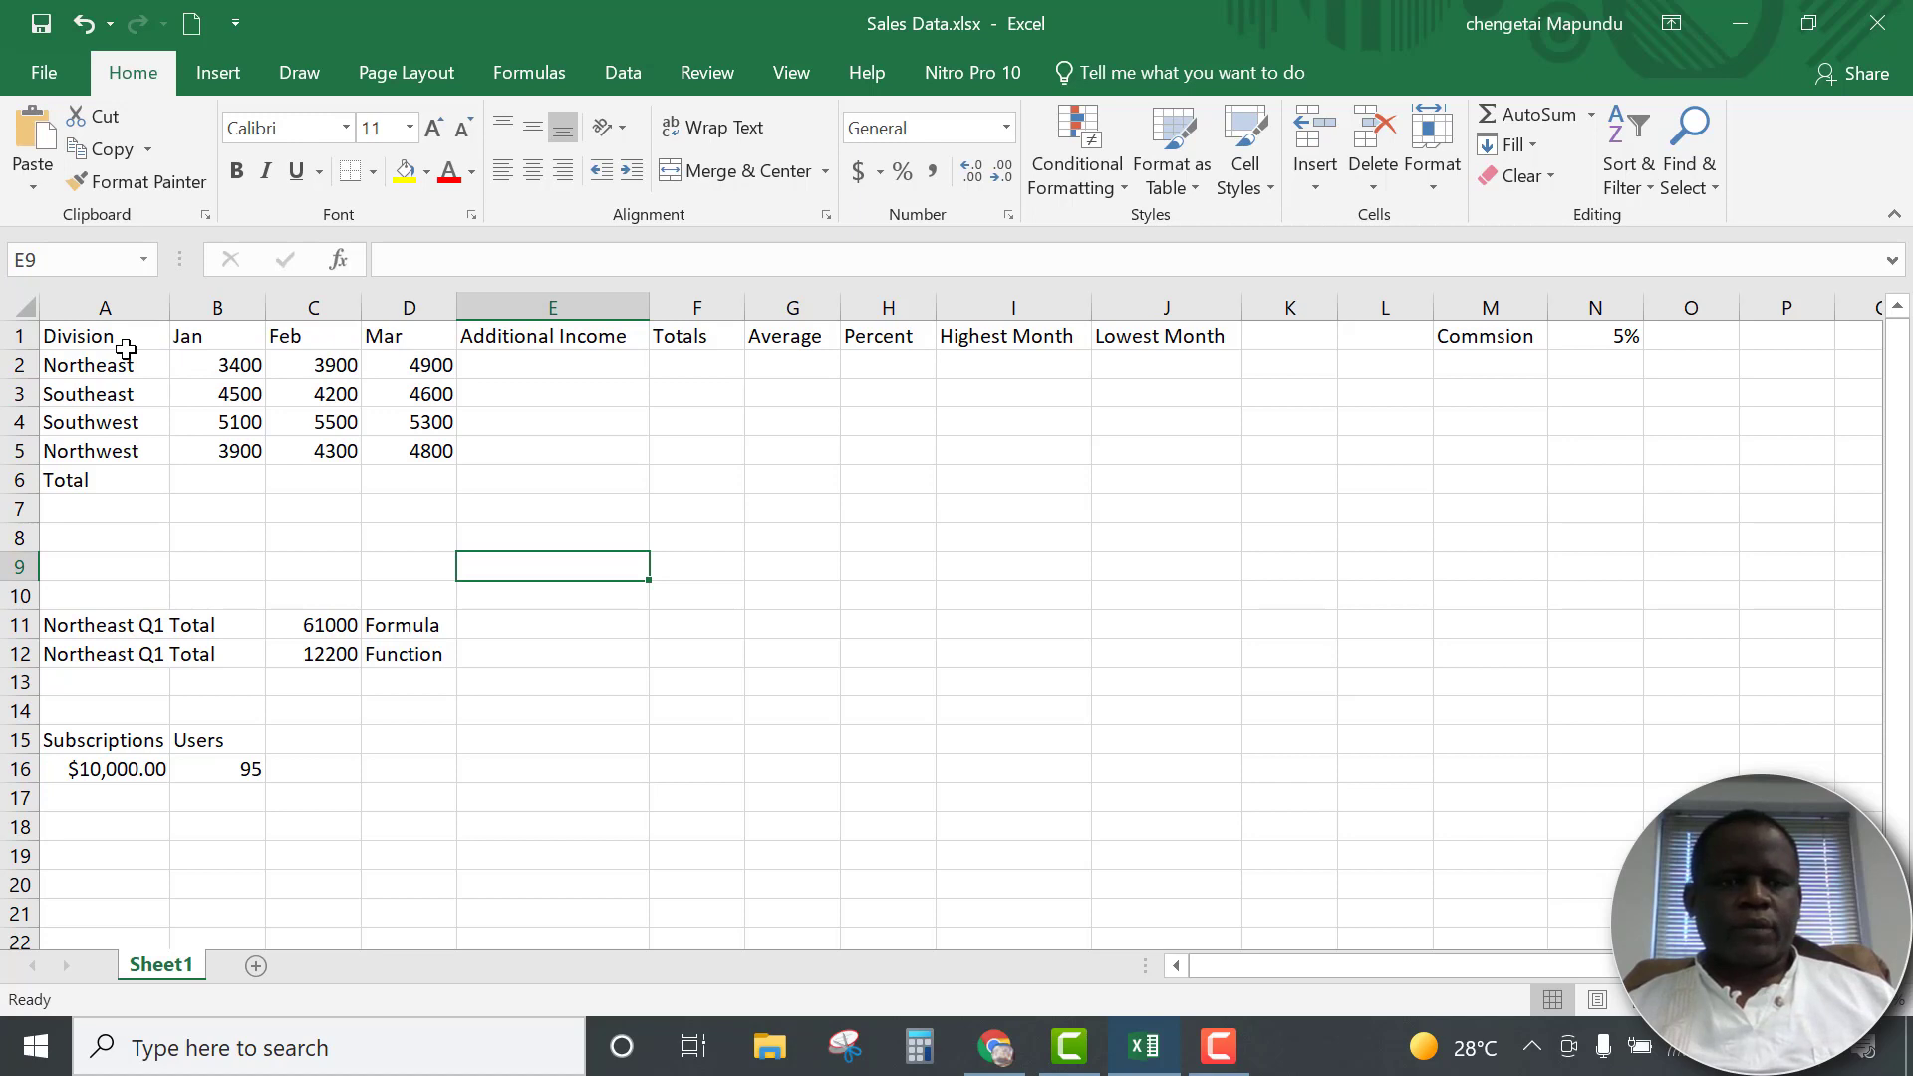
click(100, 339)
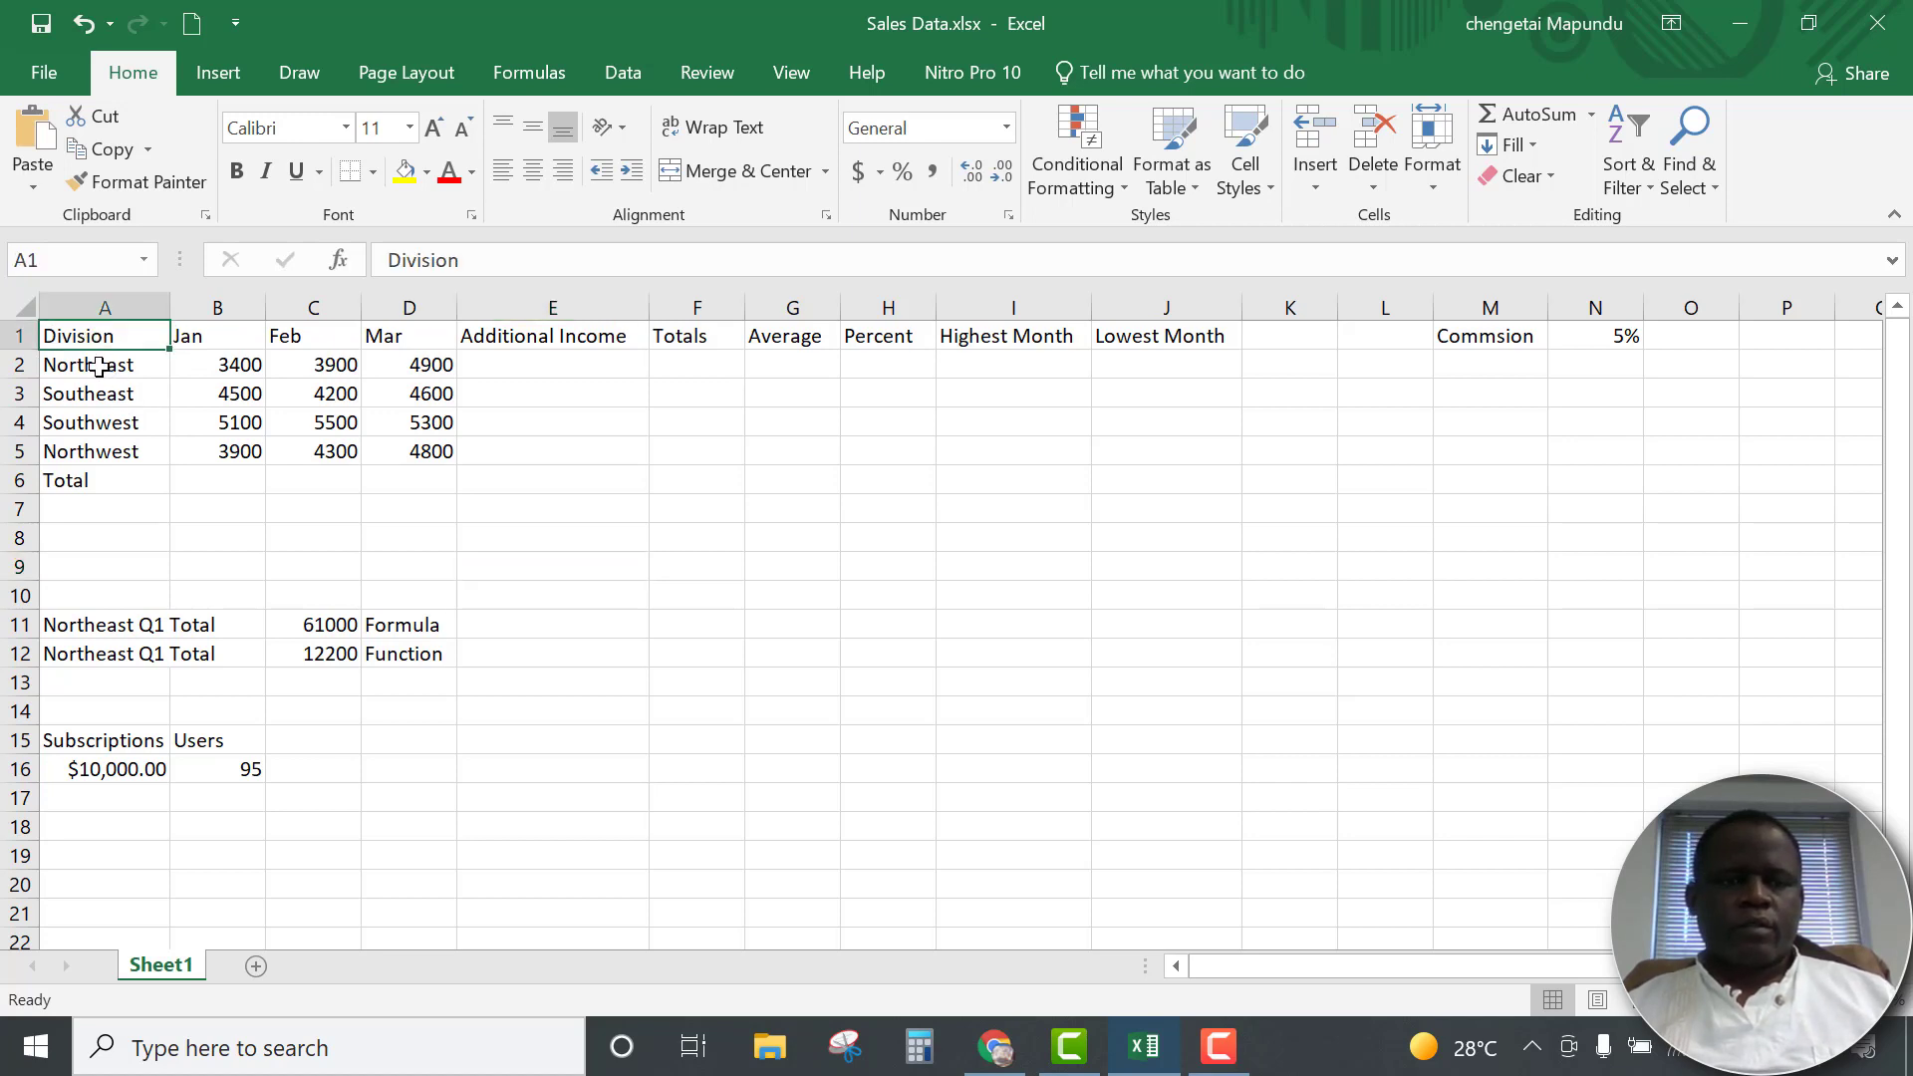
drag(108, 367, 95, 453)
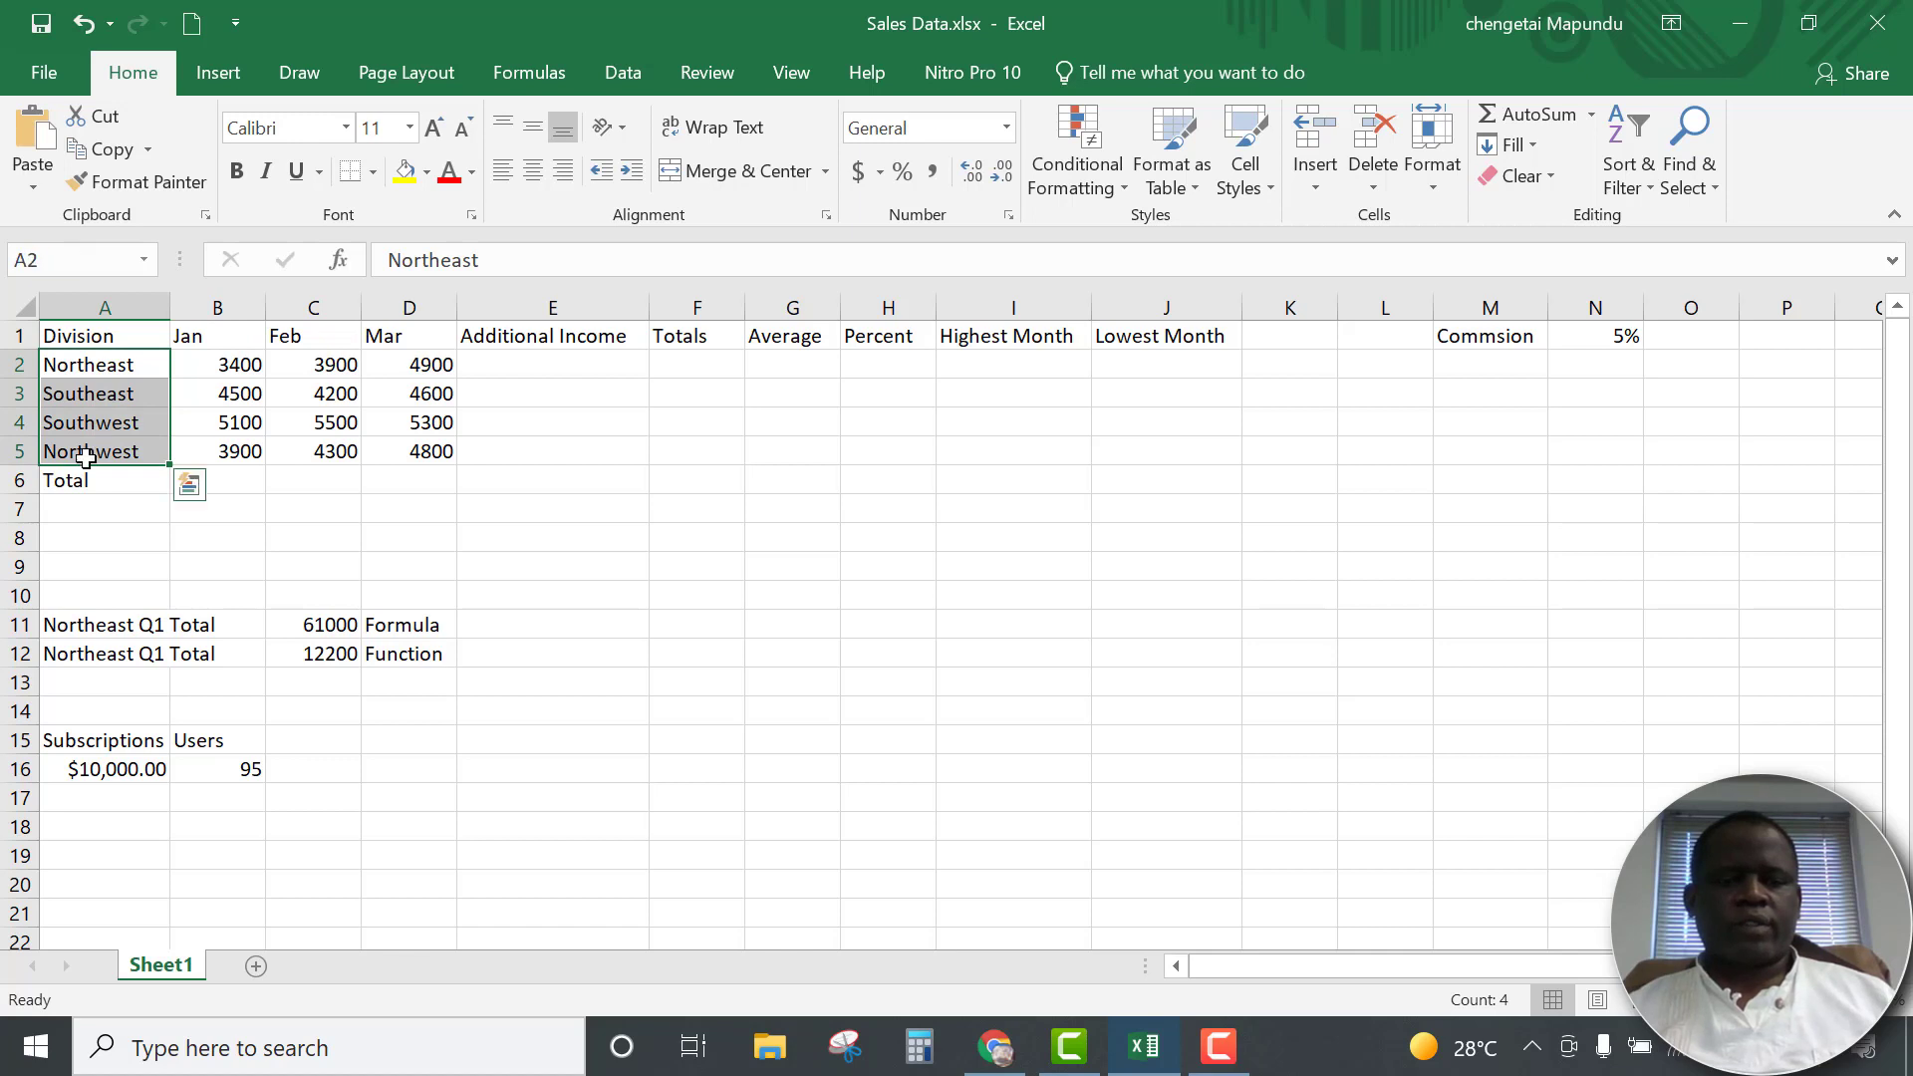
click(135, 505)
Make the Total label in A6 and the header row A1:N1 bold
click(111, 482)
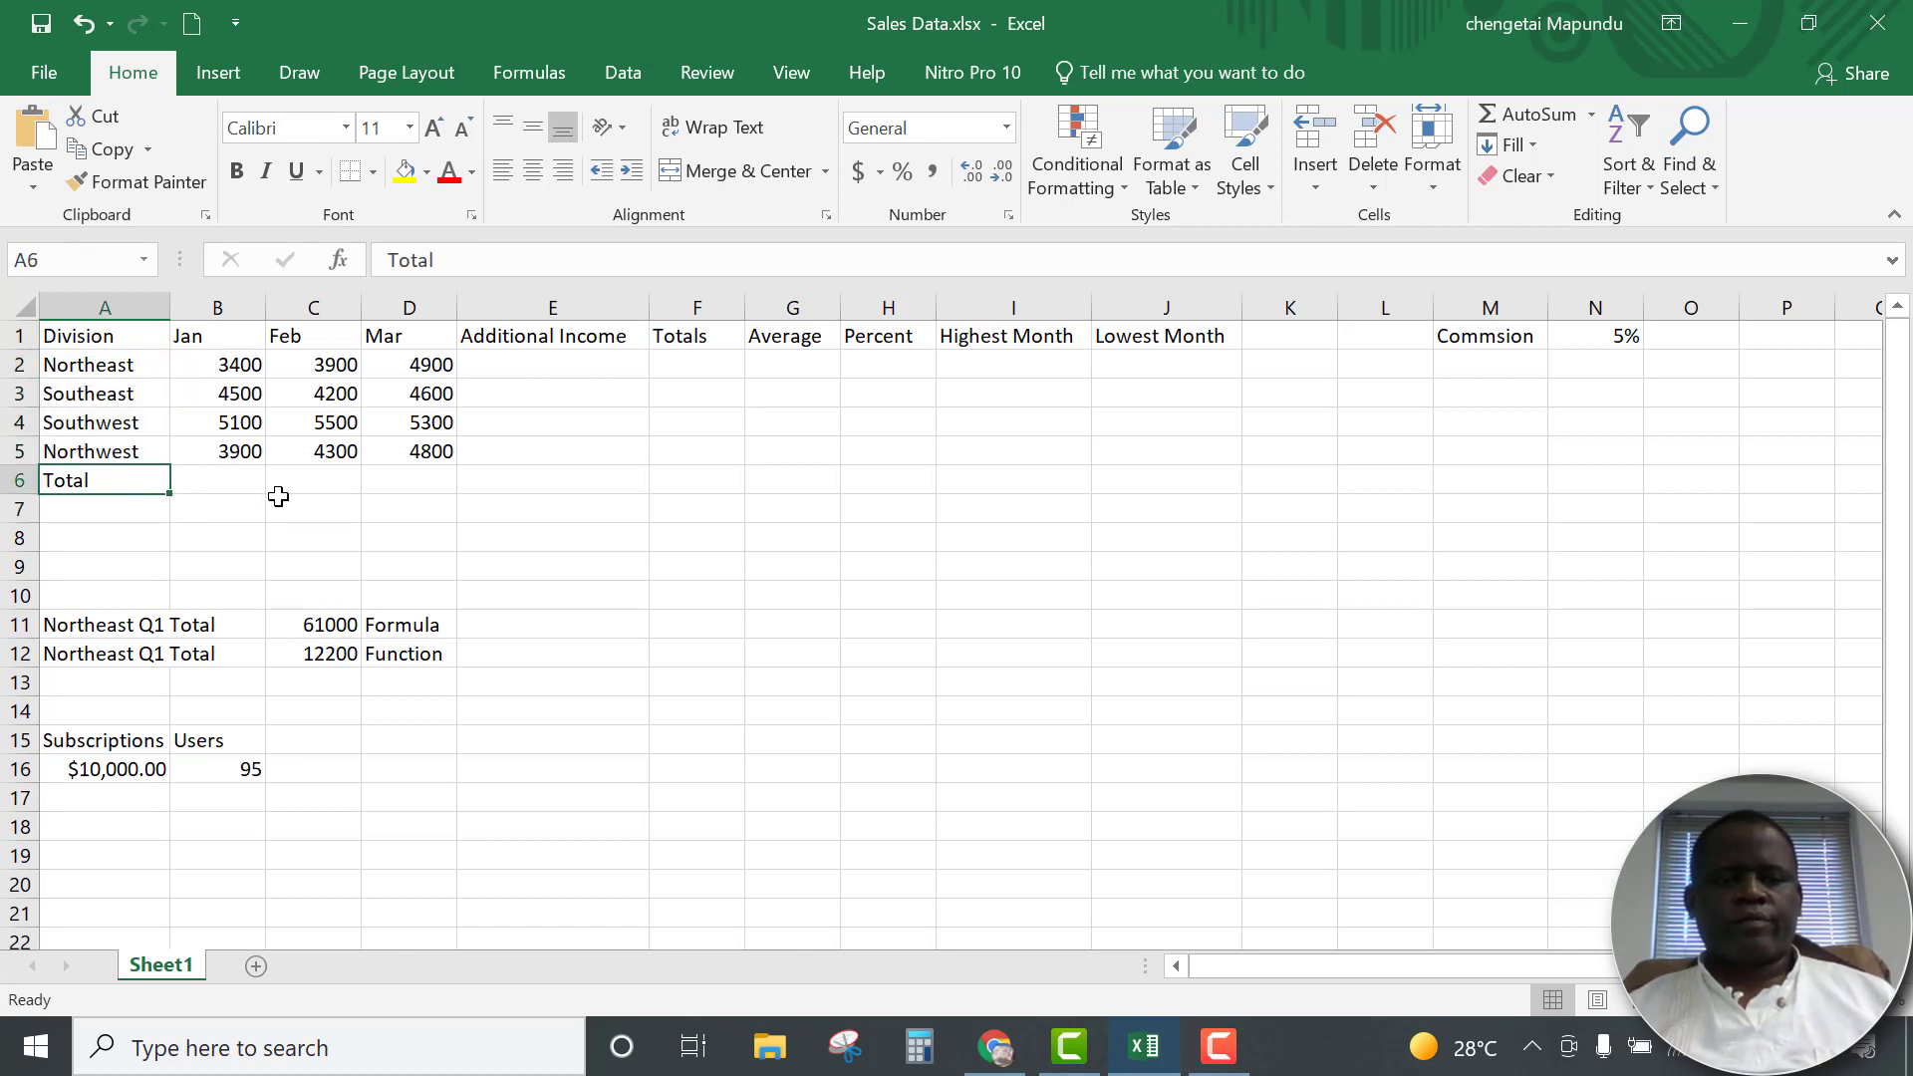
click(237, 172)
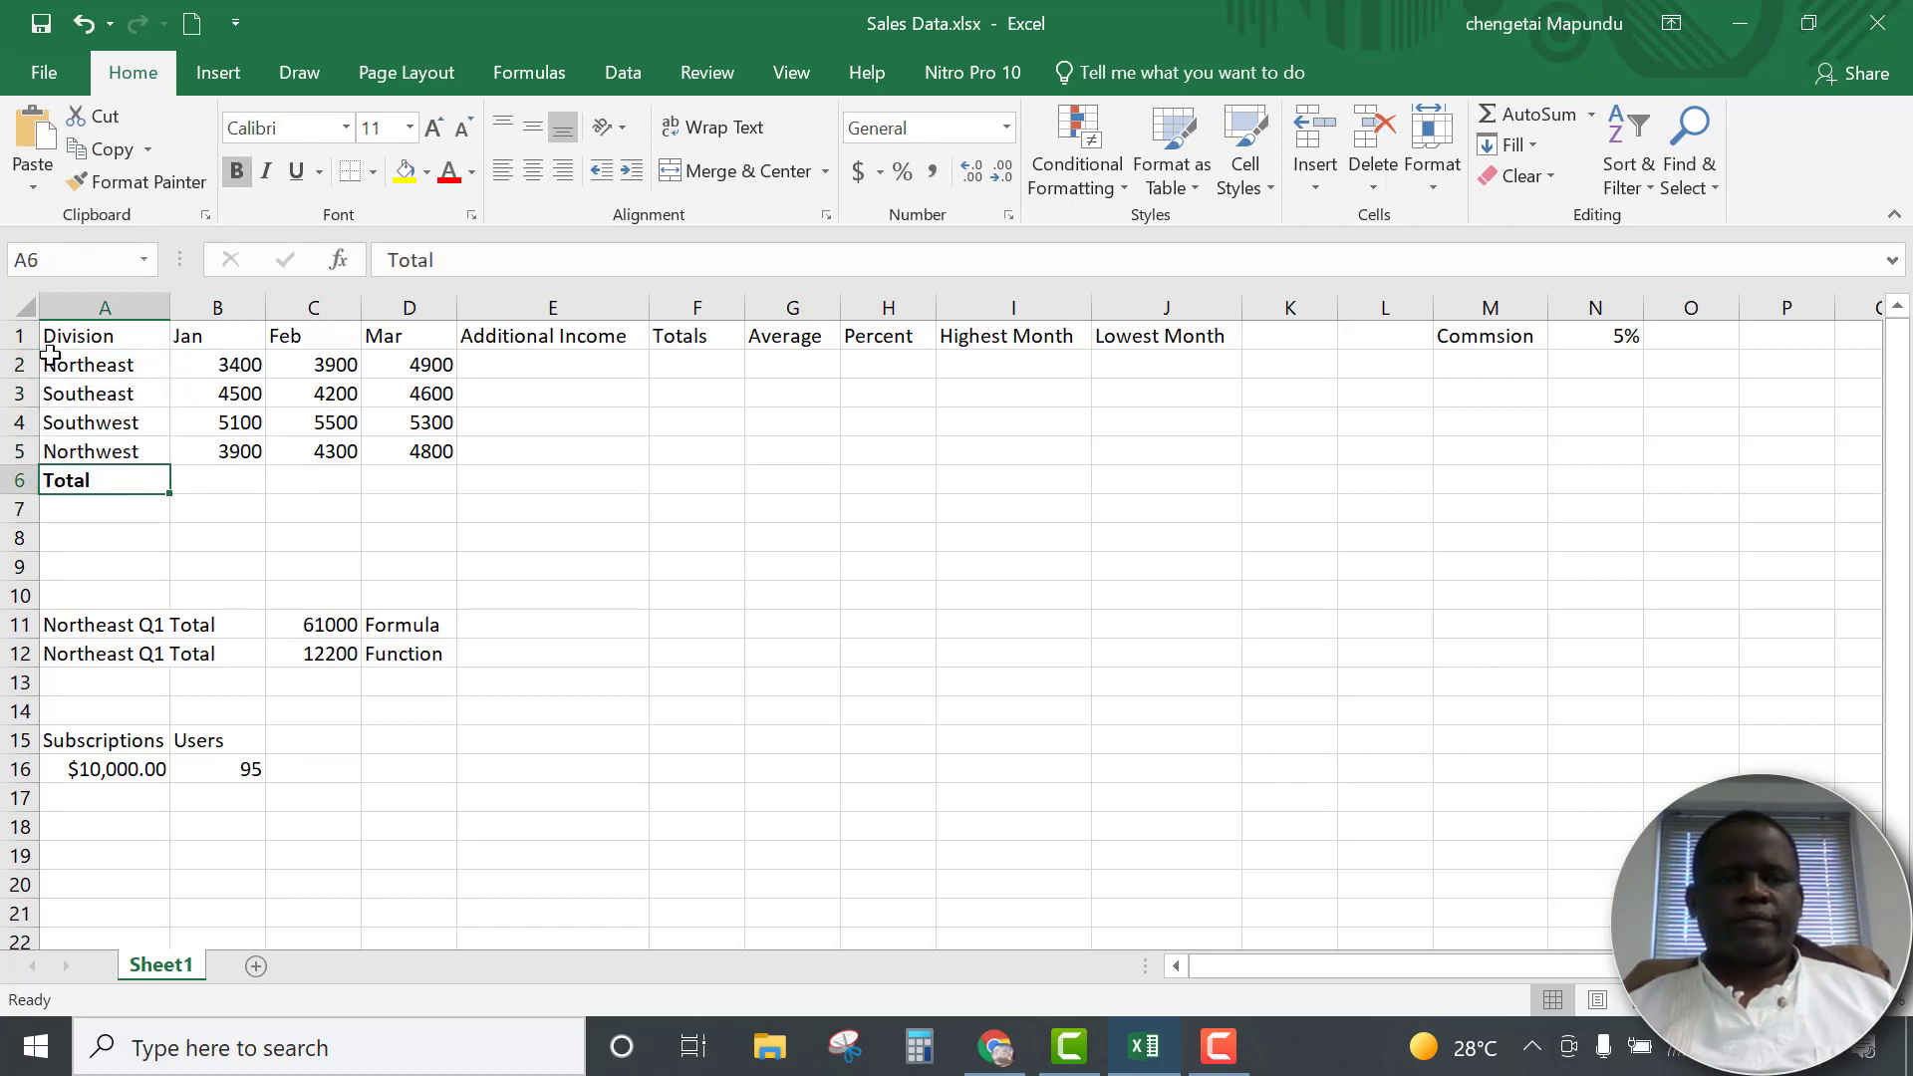
drag(50, 339, 1606, 301)
click(237, 172)
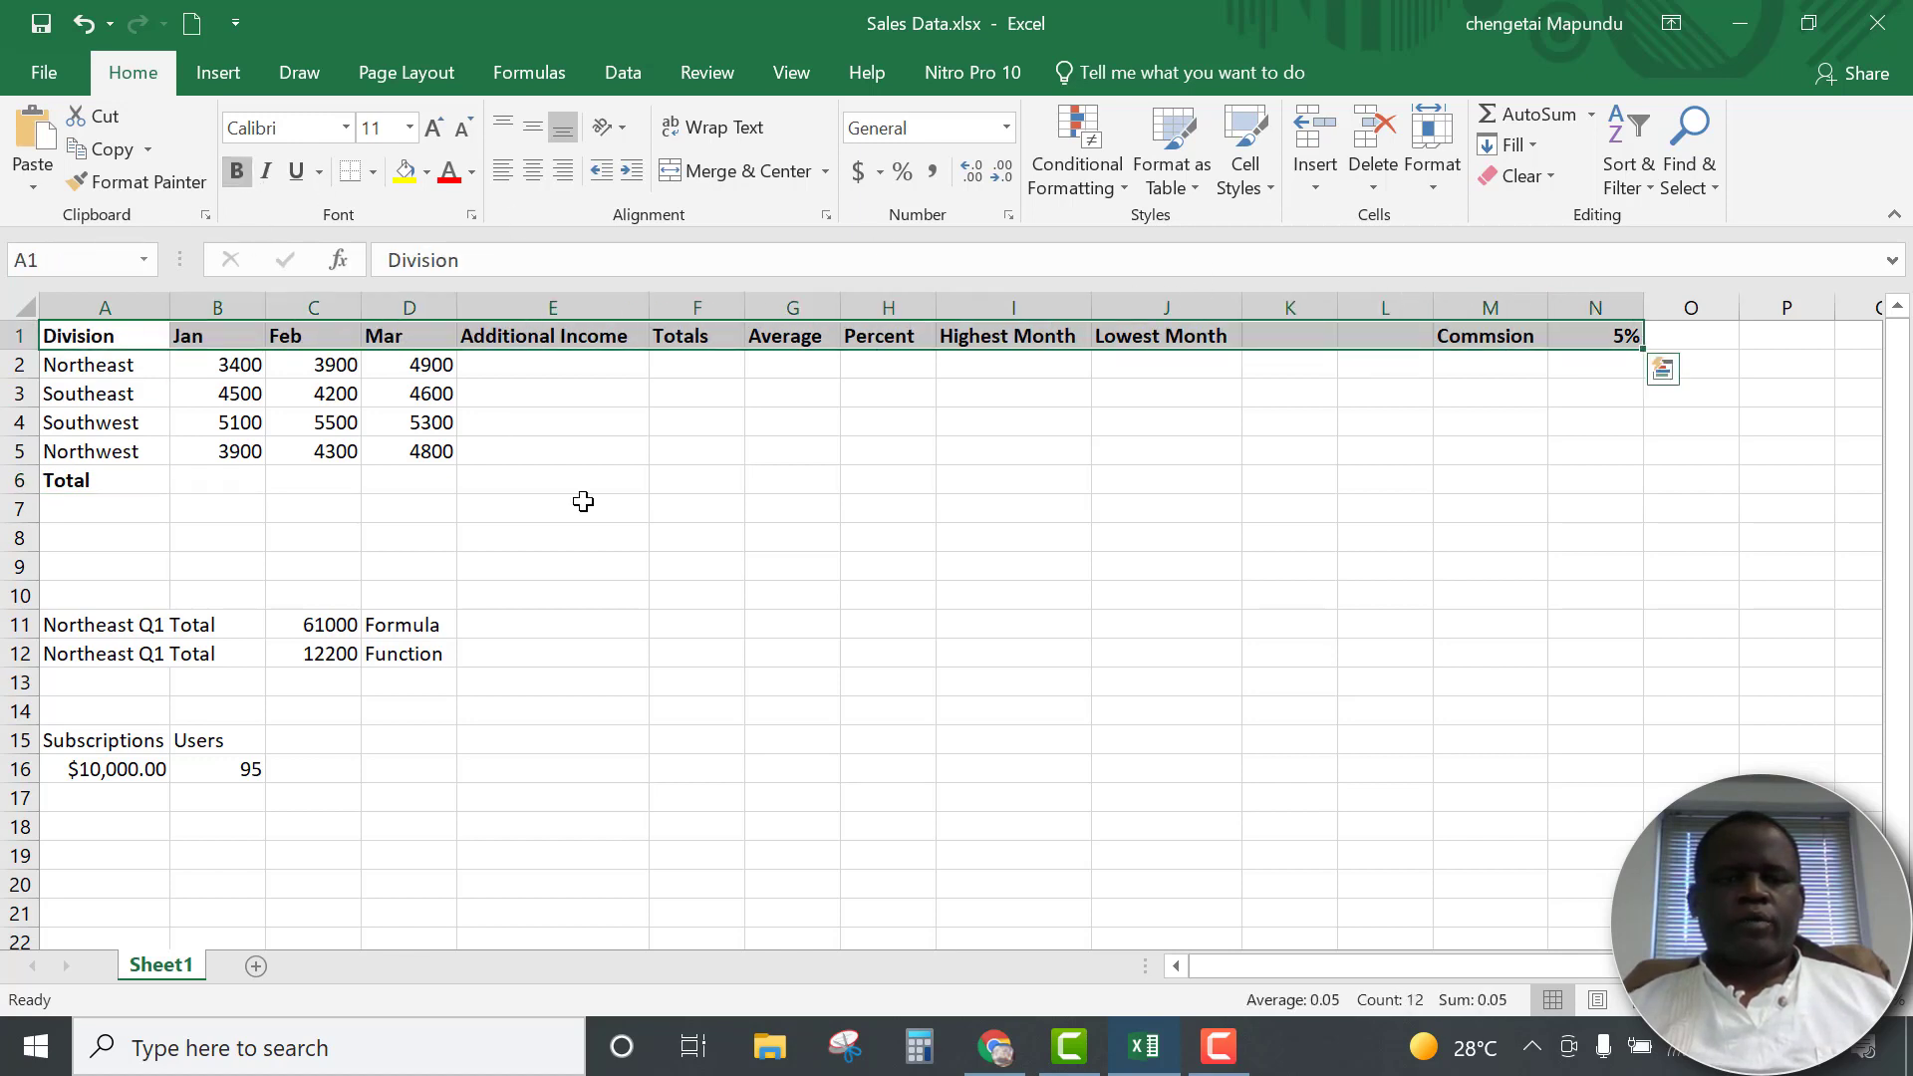
click(691, 563)
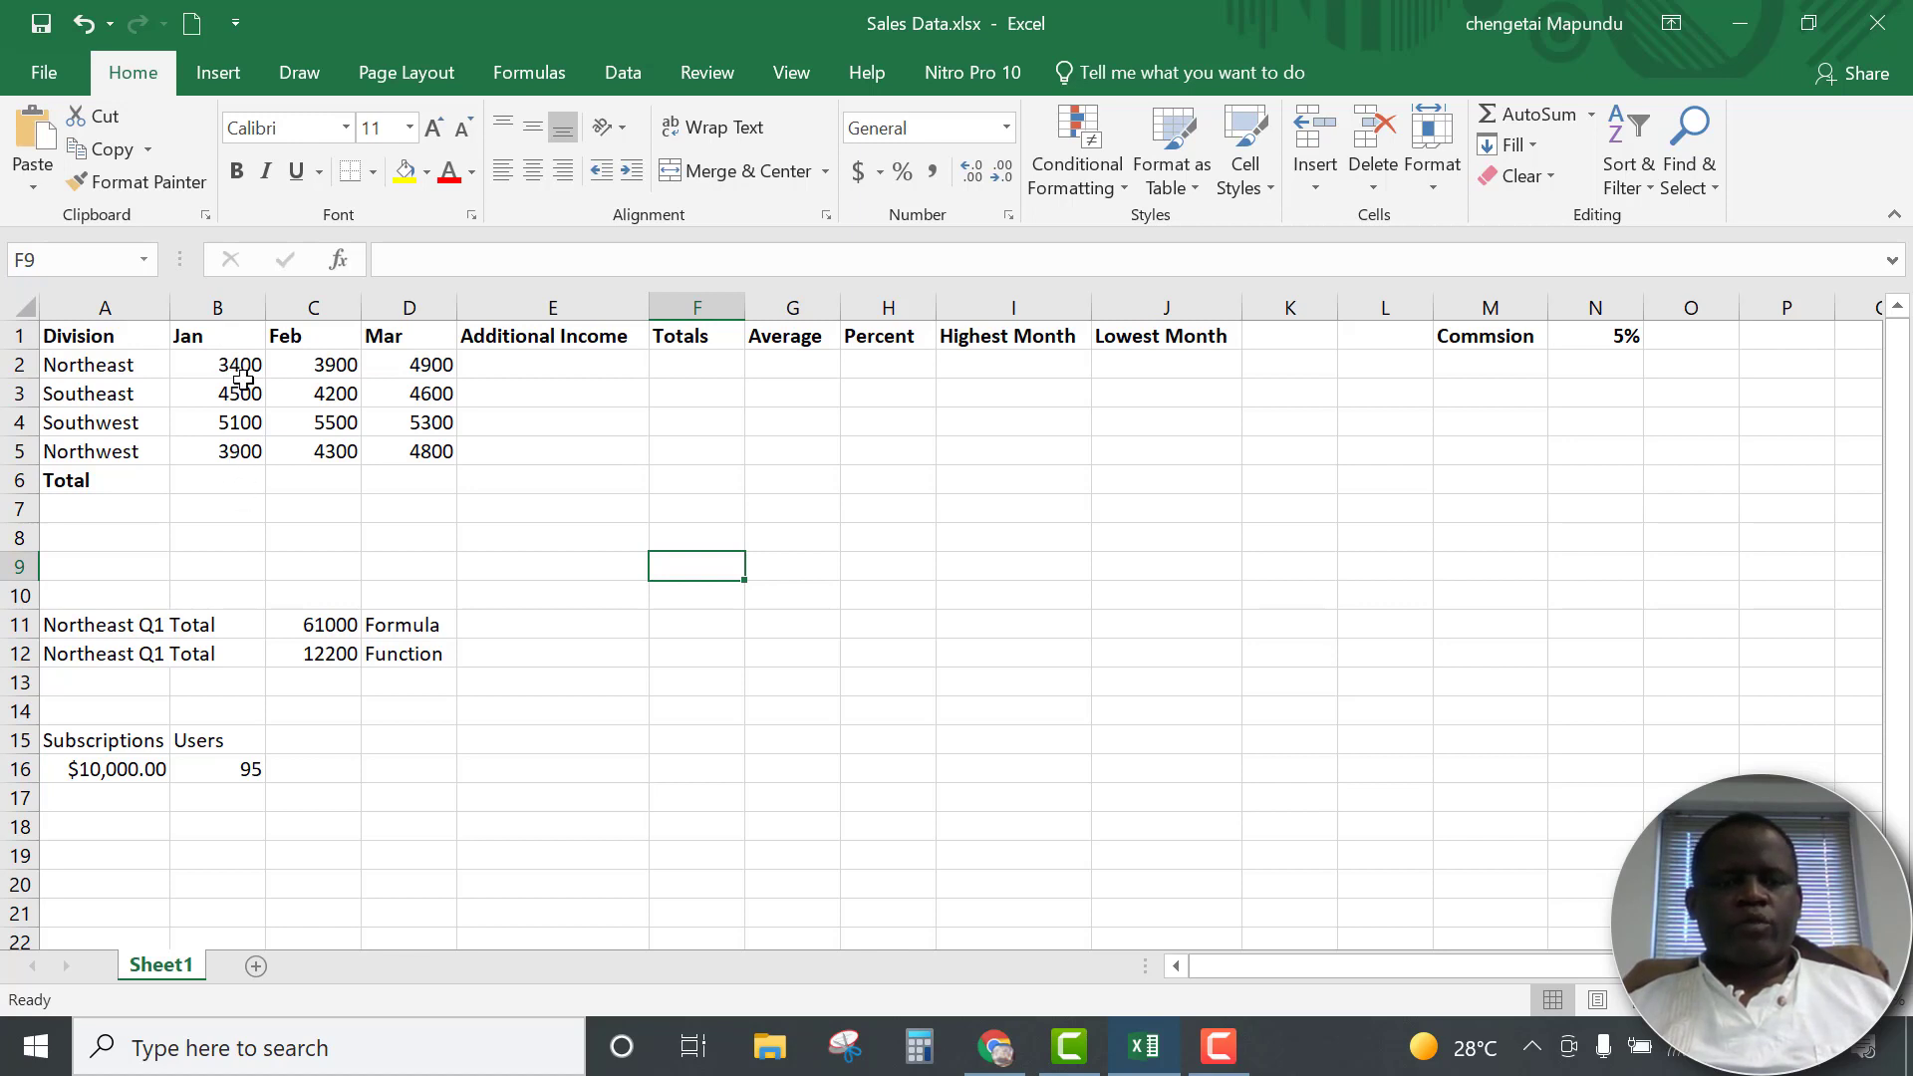
drag(237, 364, 224, 442)
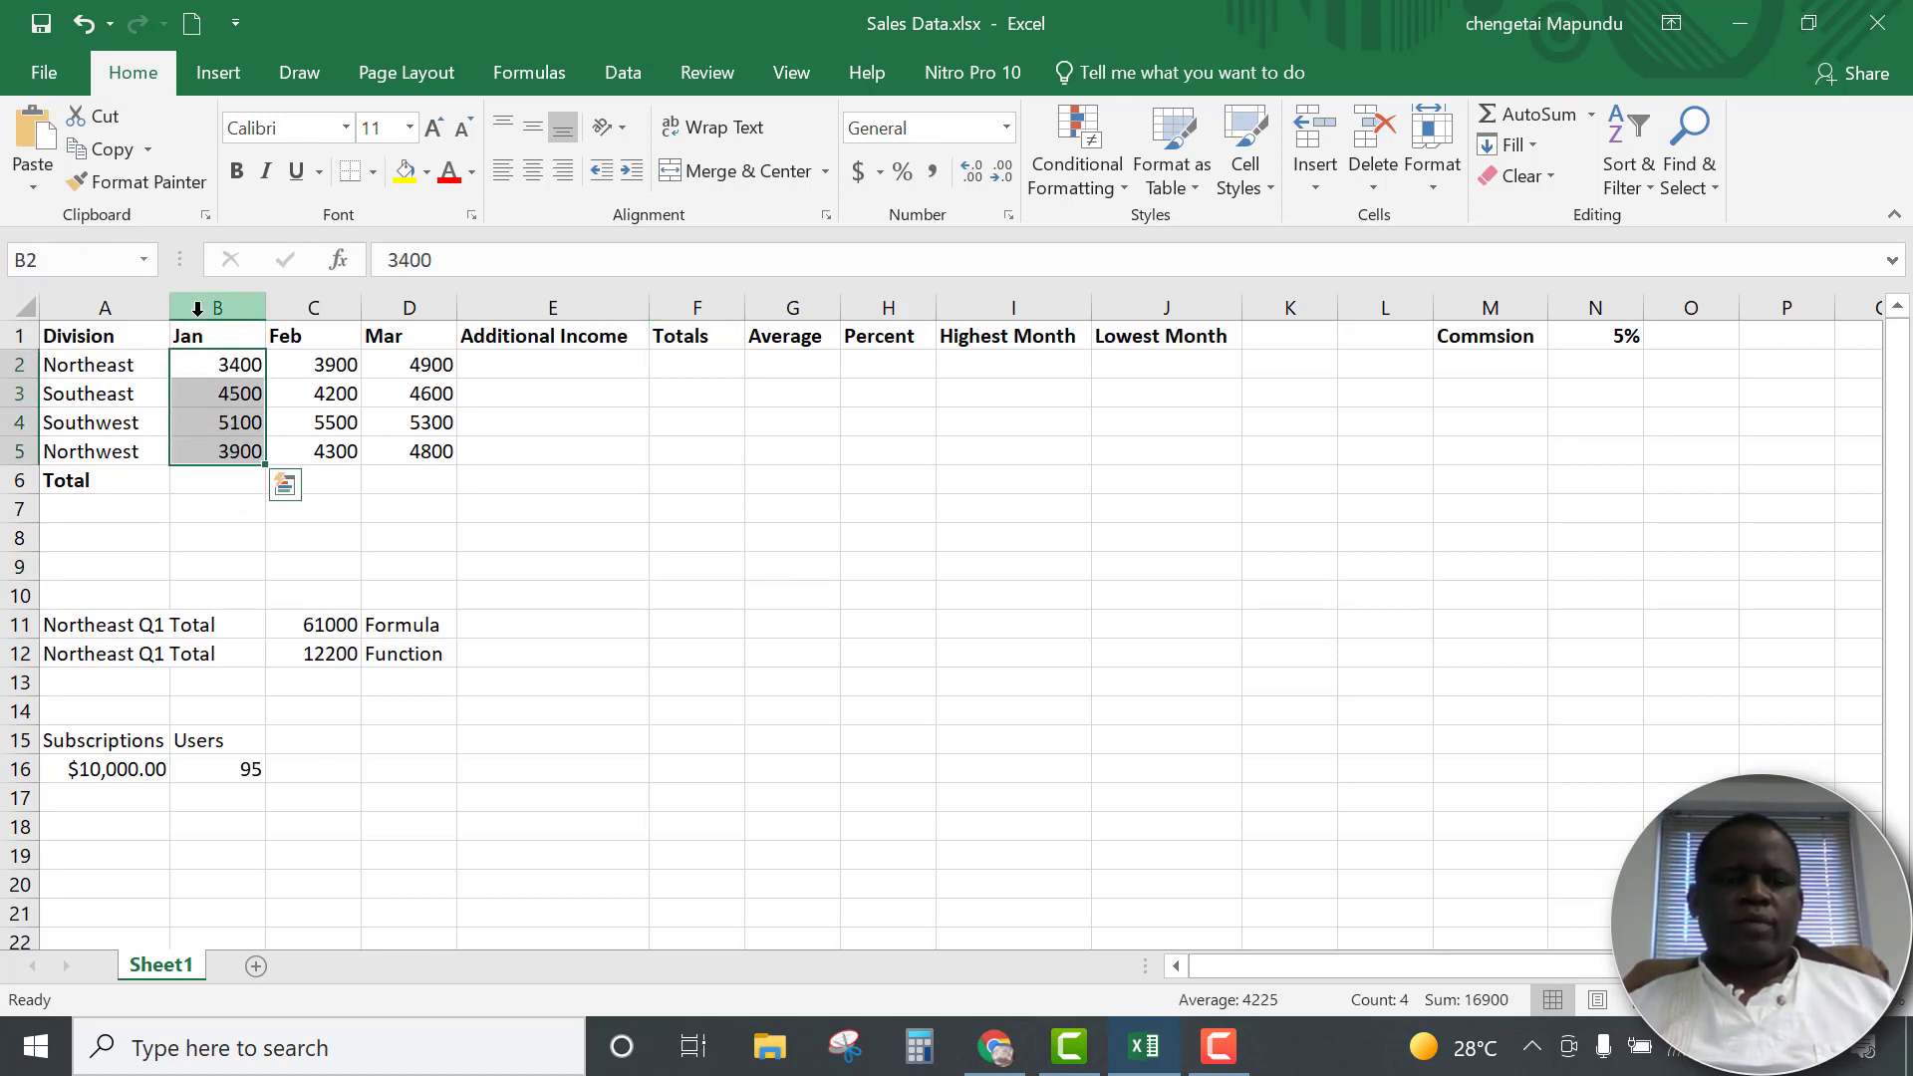
click(202, 365)
click(211, 395)
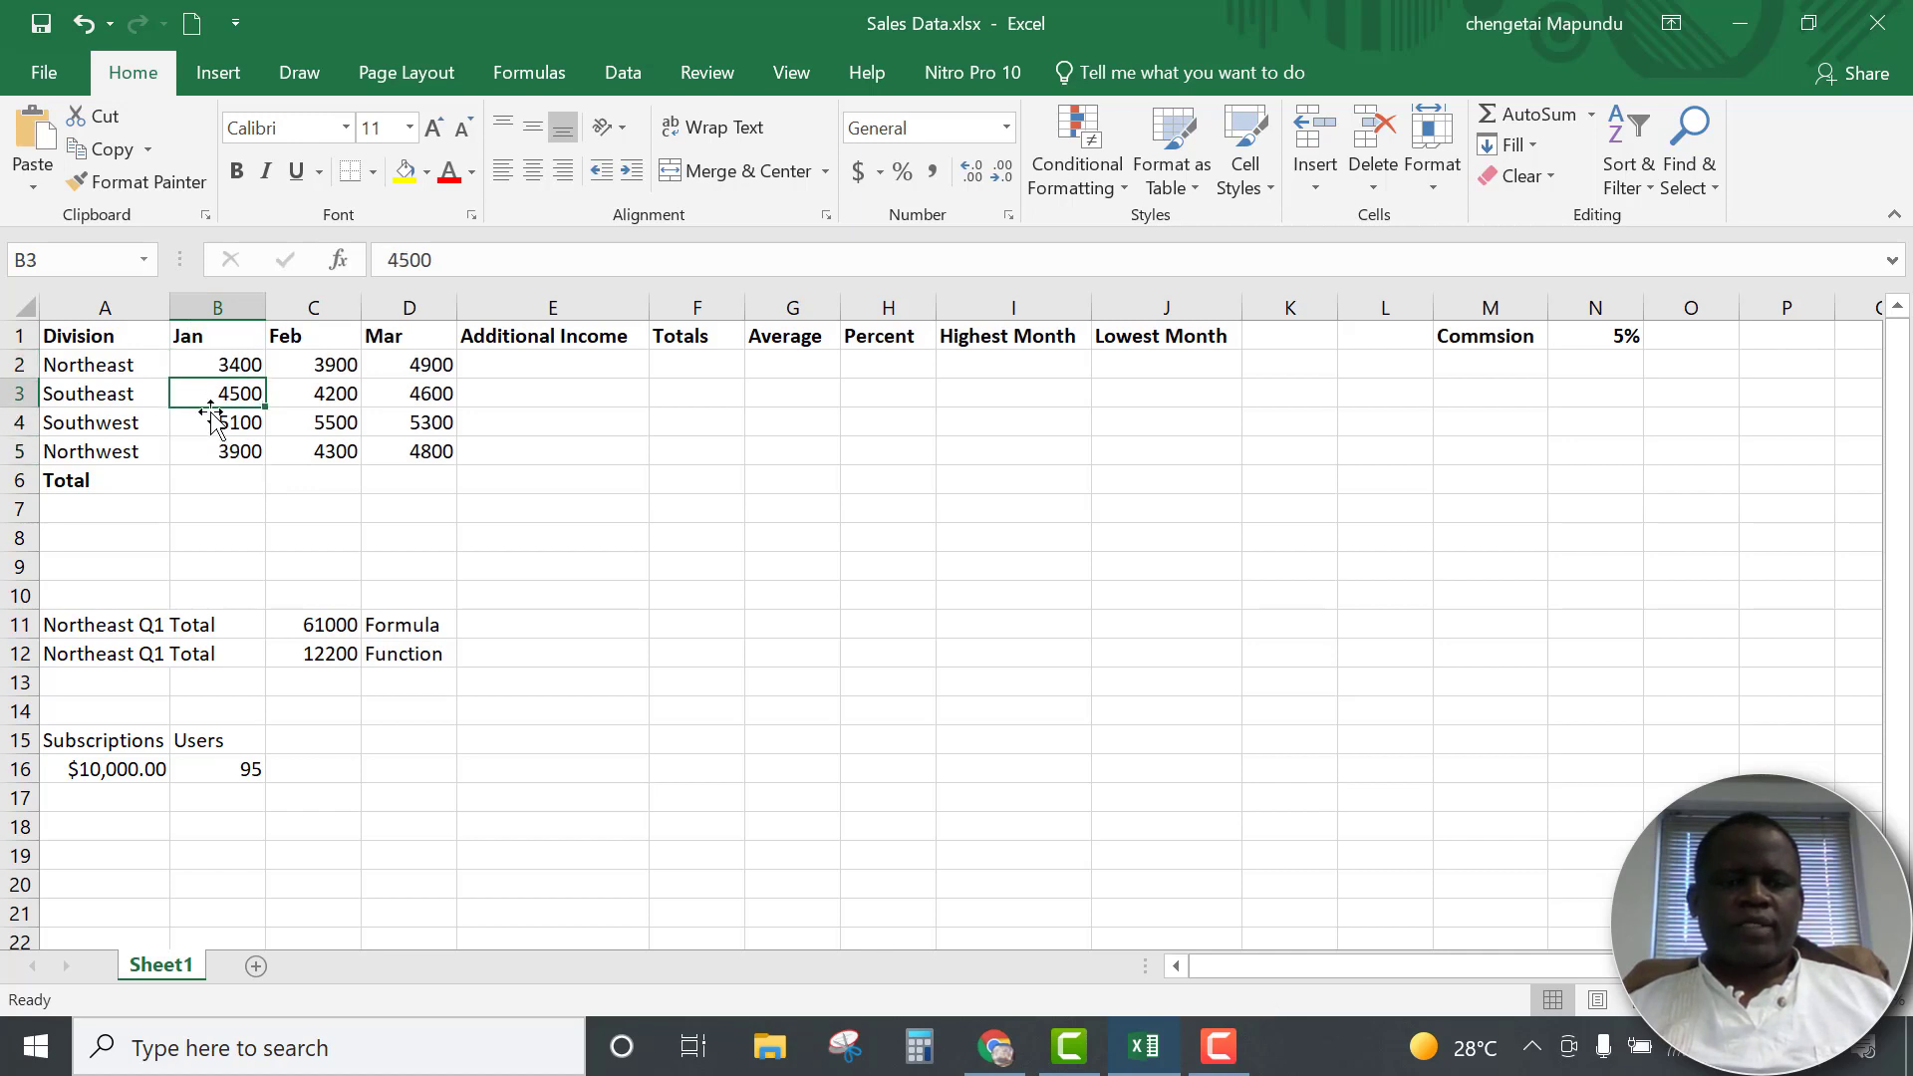
click(212, 420)
click(213, 482)
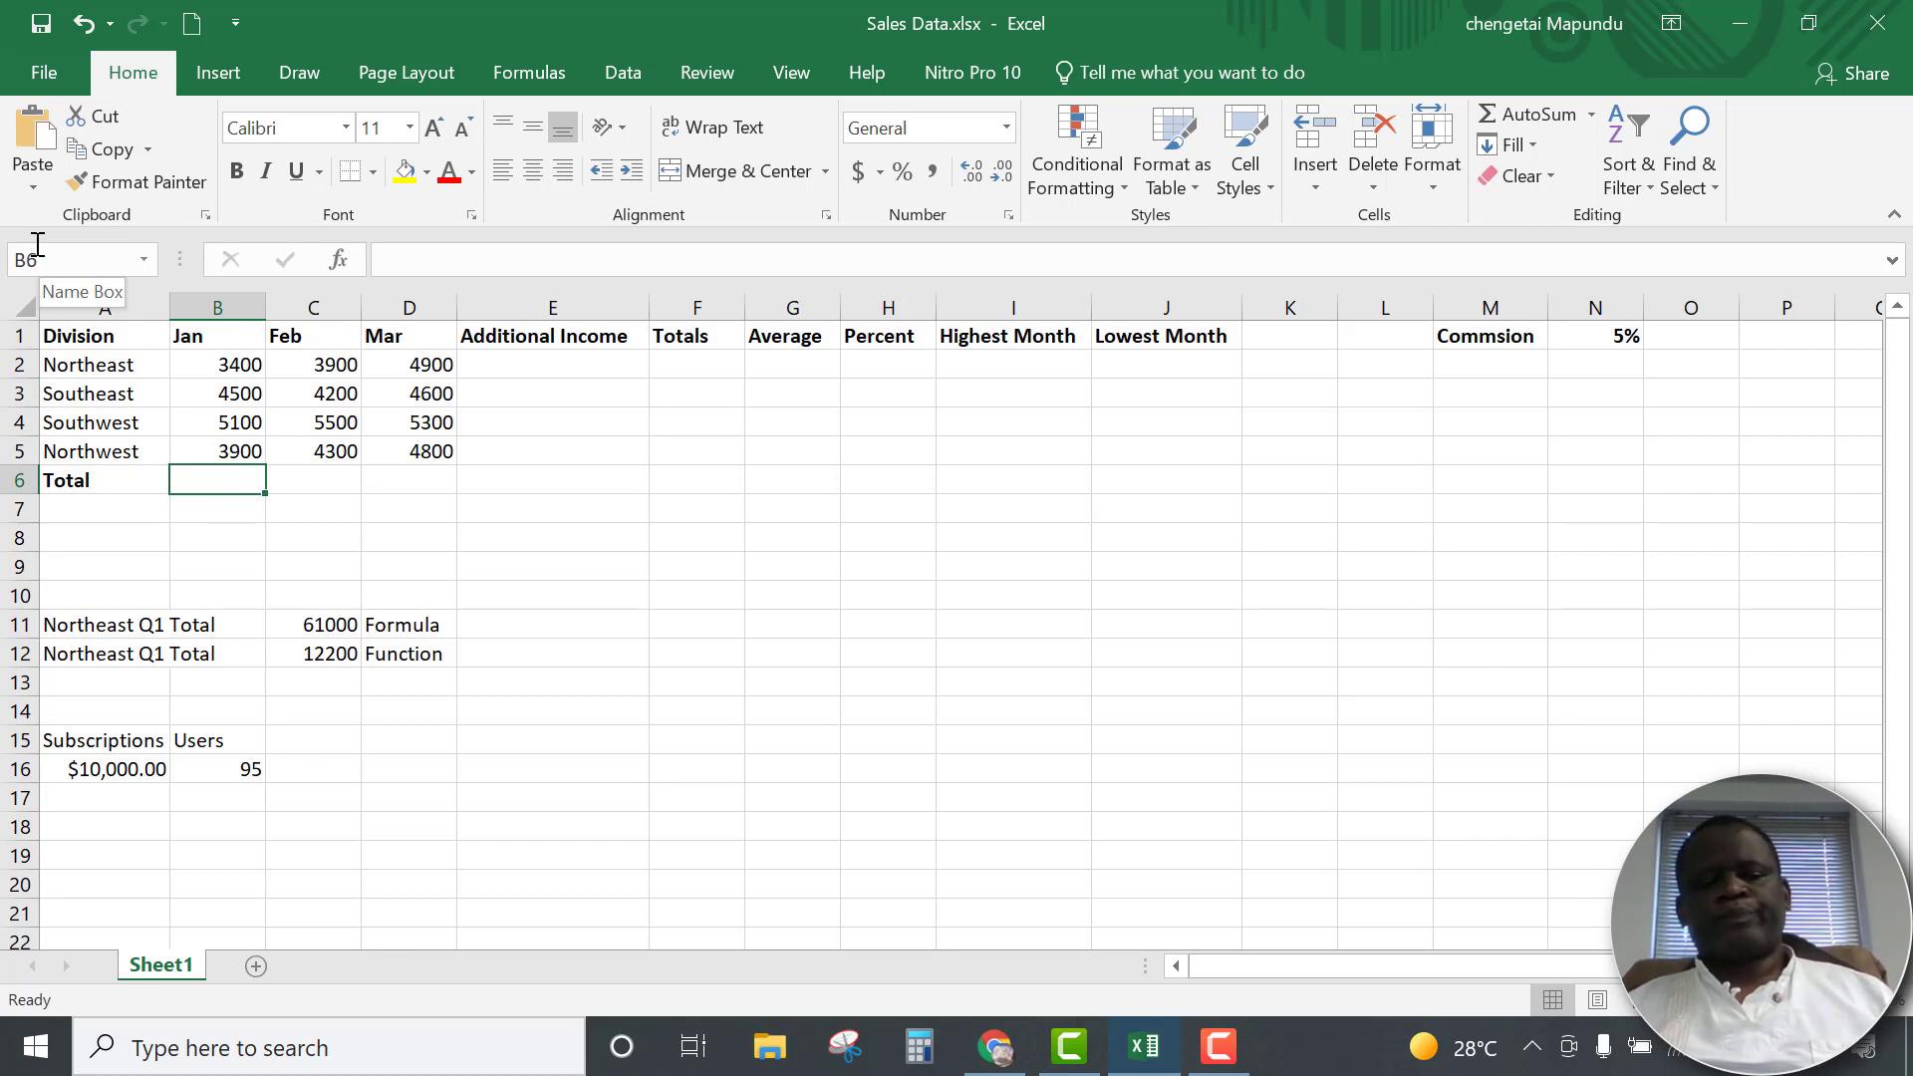
Enter the row labels Average, Min and Max in A7, A8 and A9 below Total
click(79, 512)
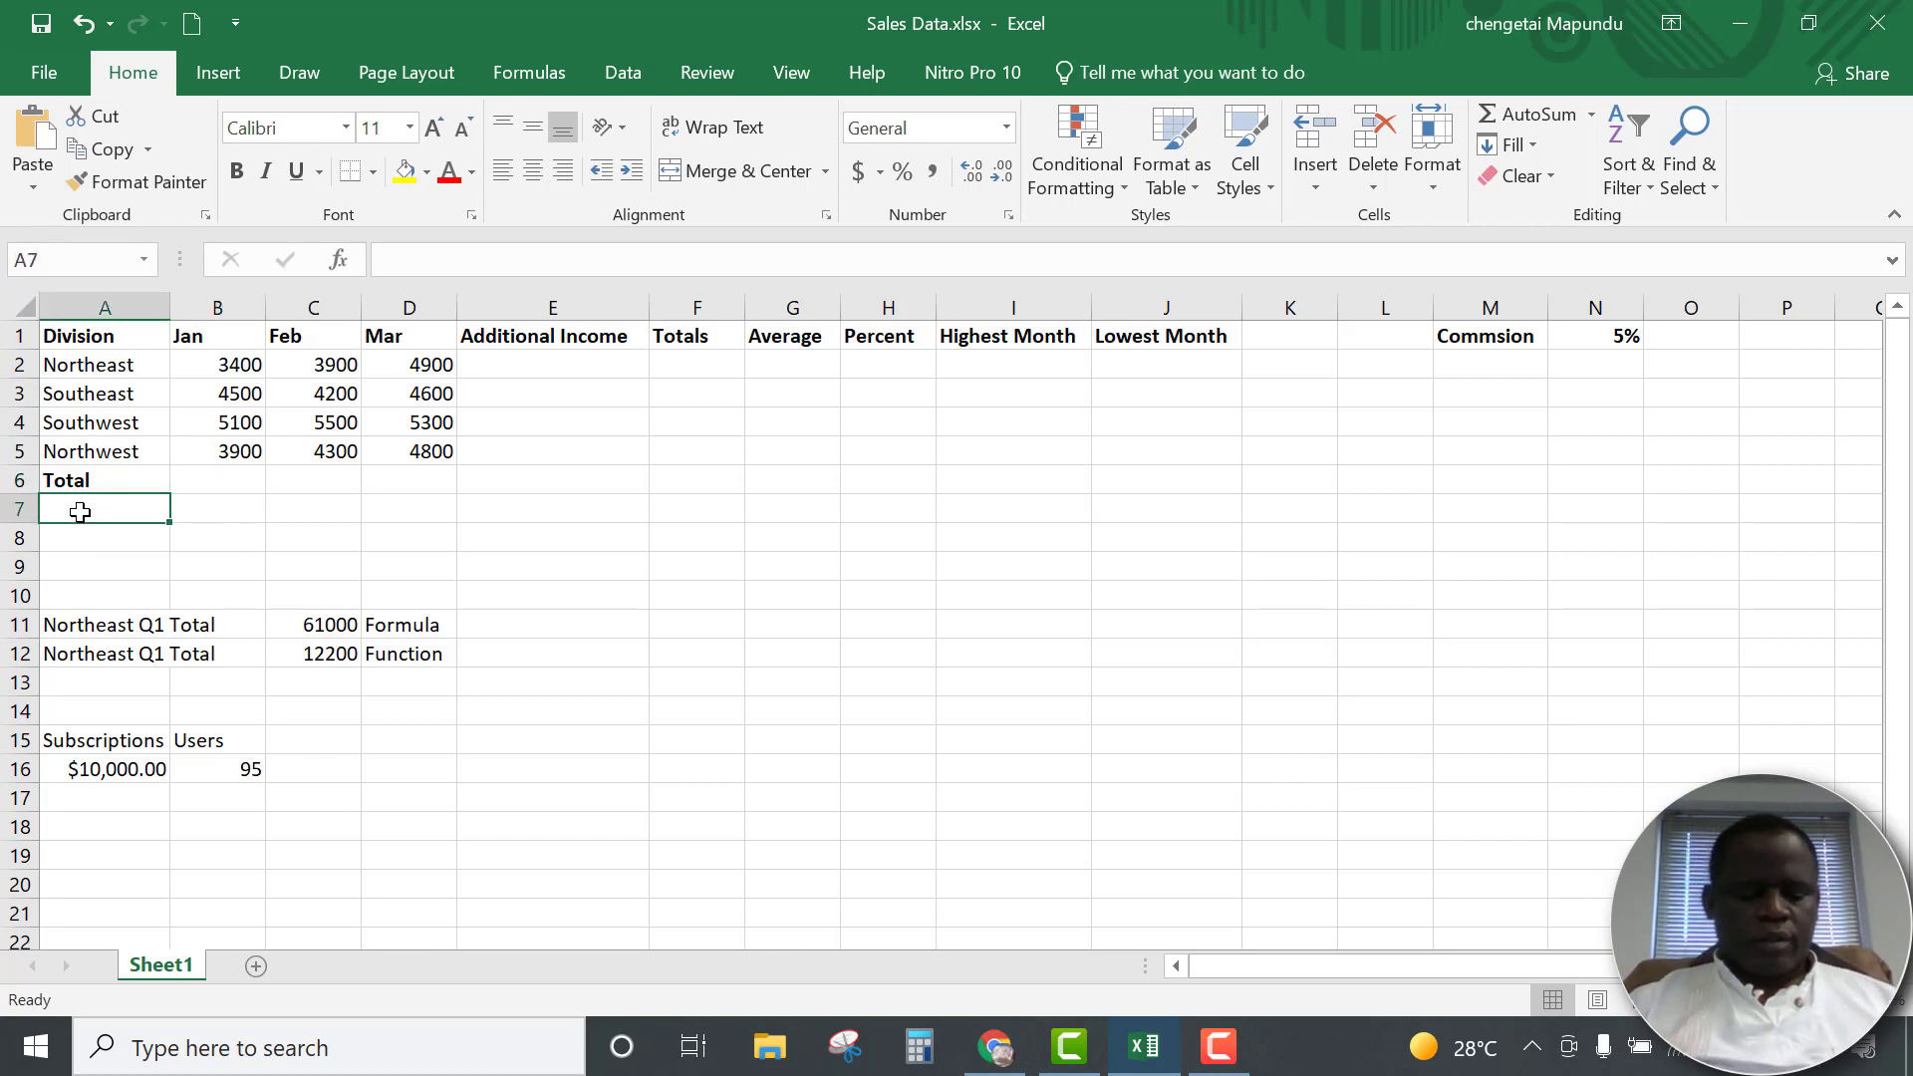
text(Averag)
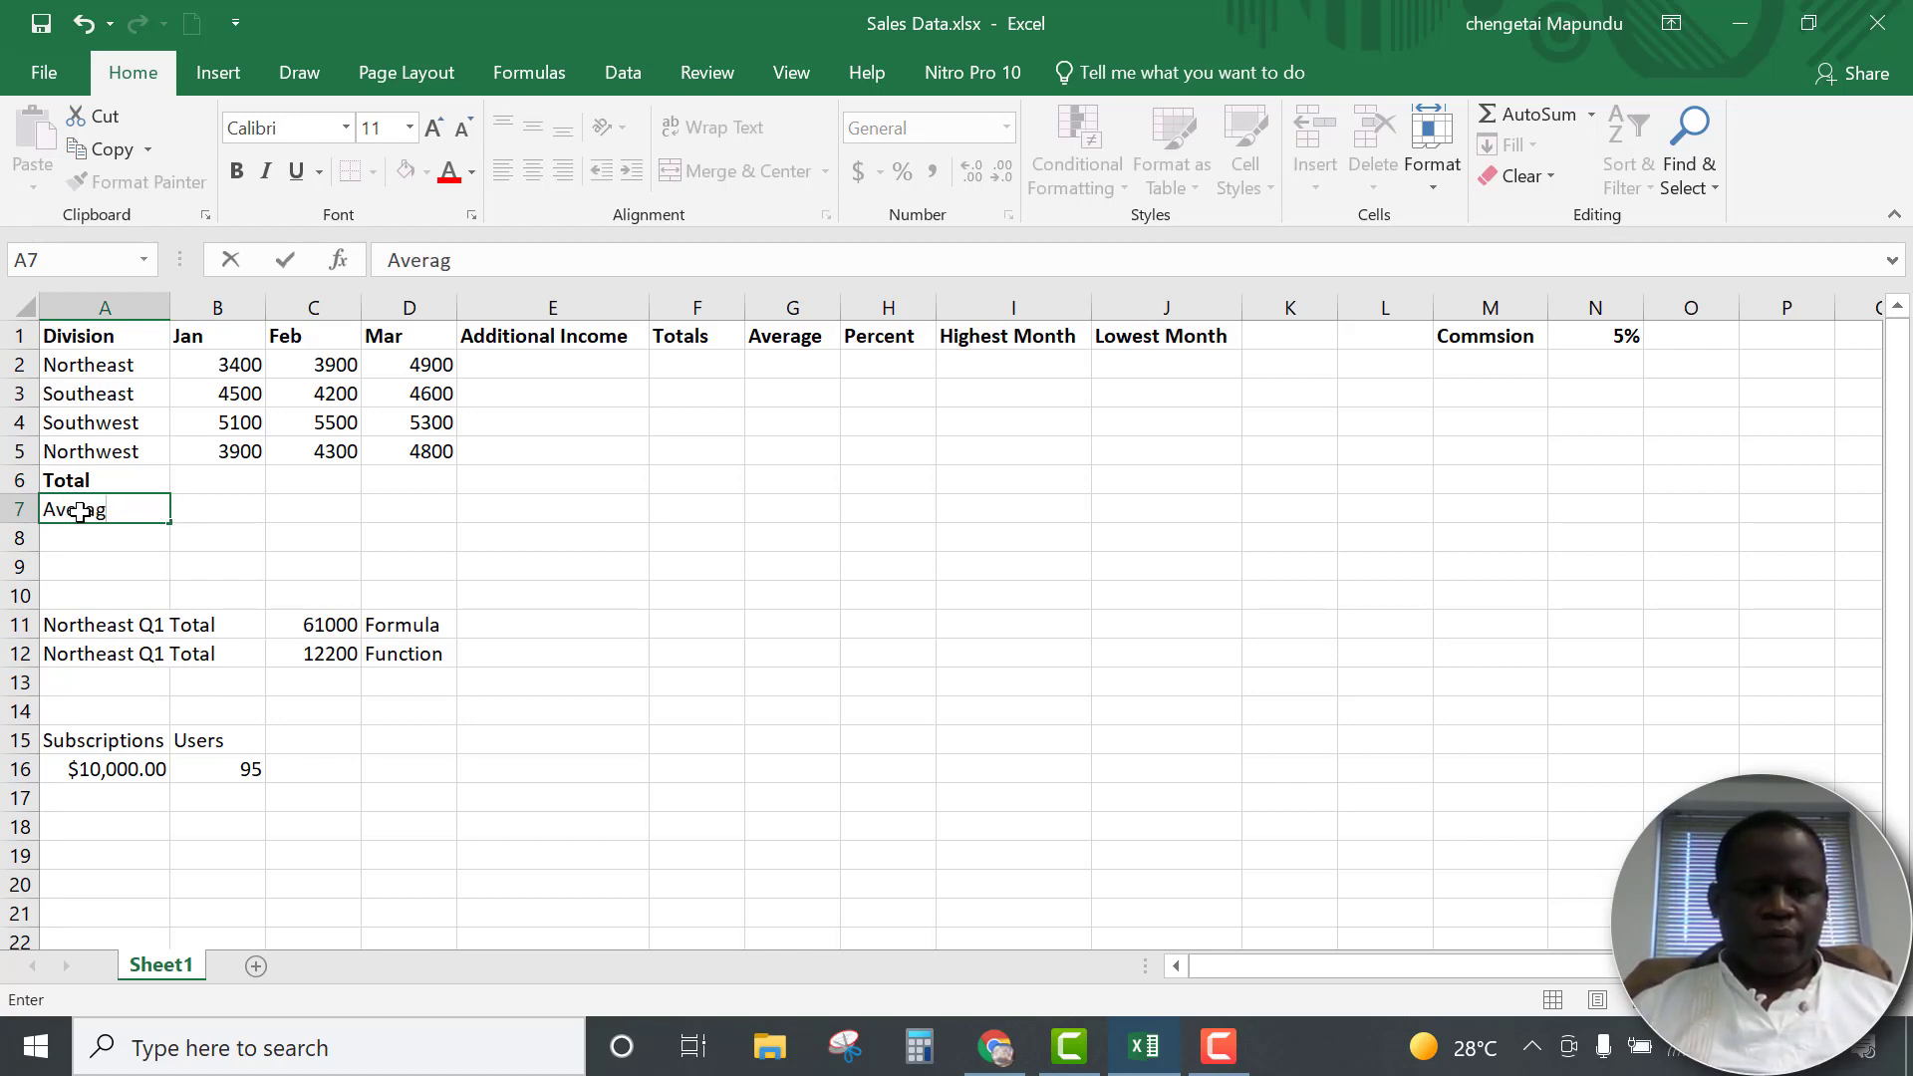
text(e)
key(Return)
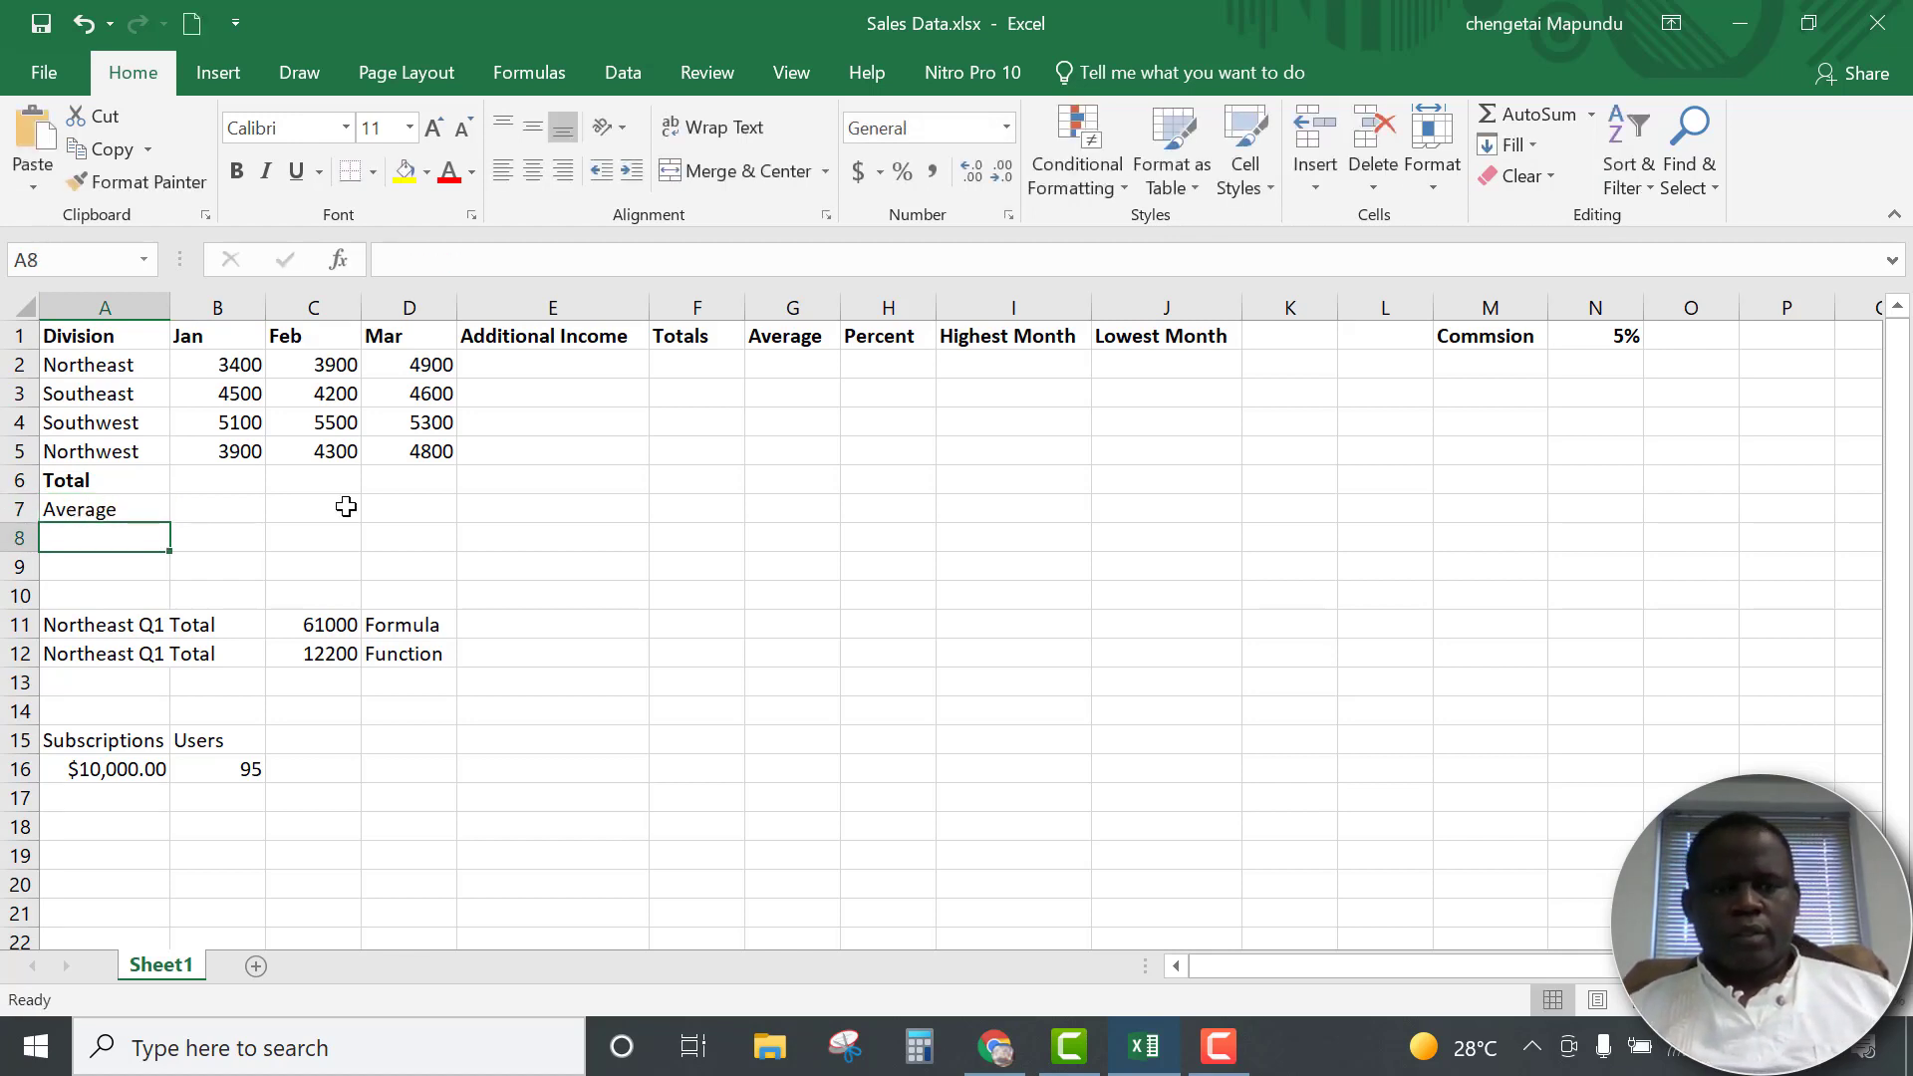
text(Min)
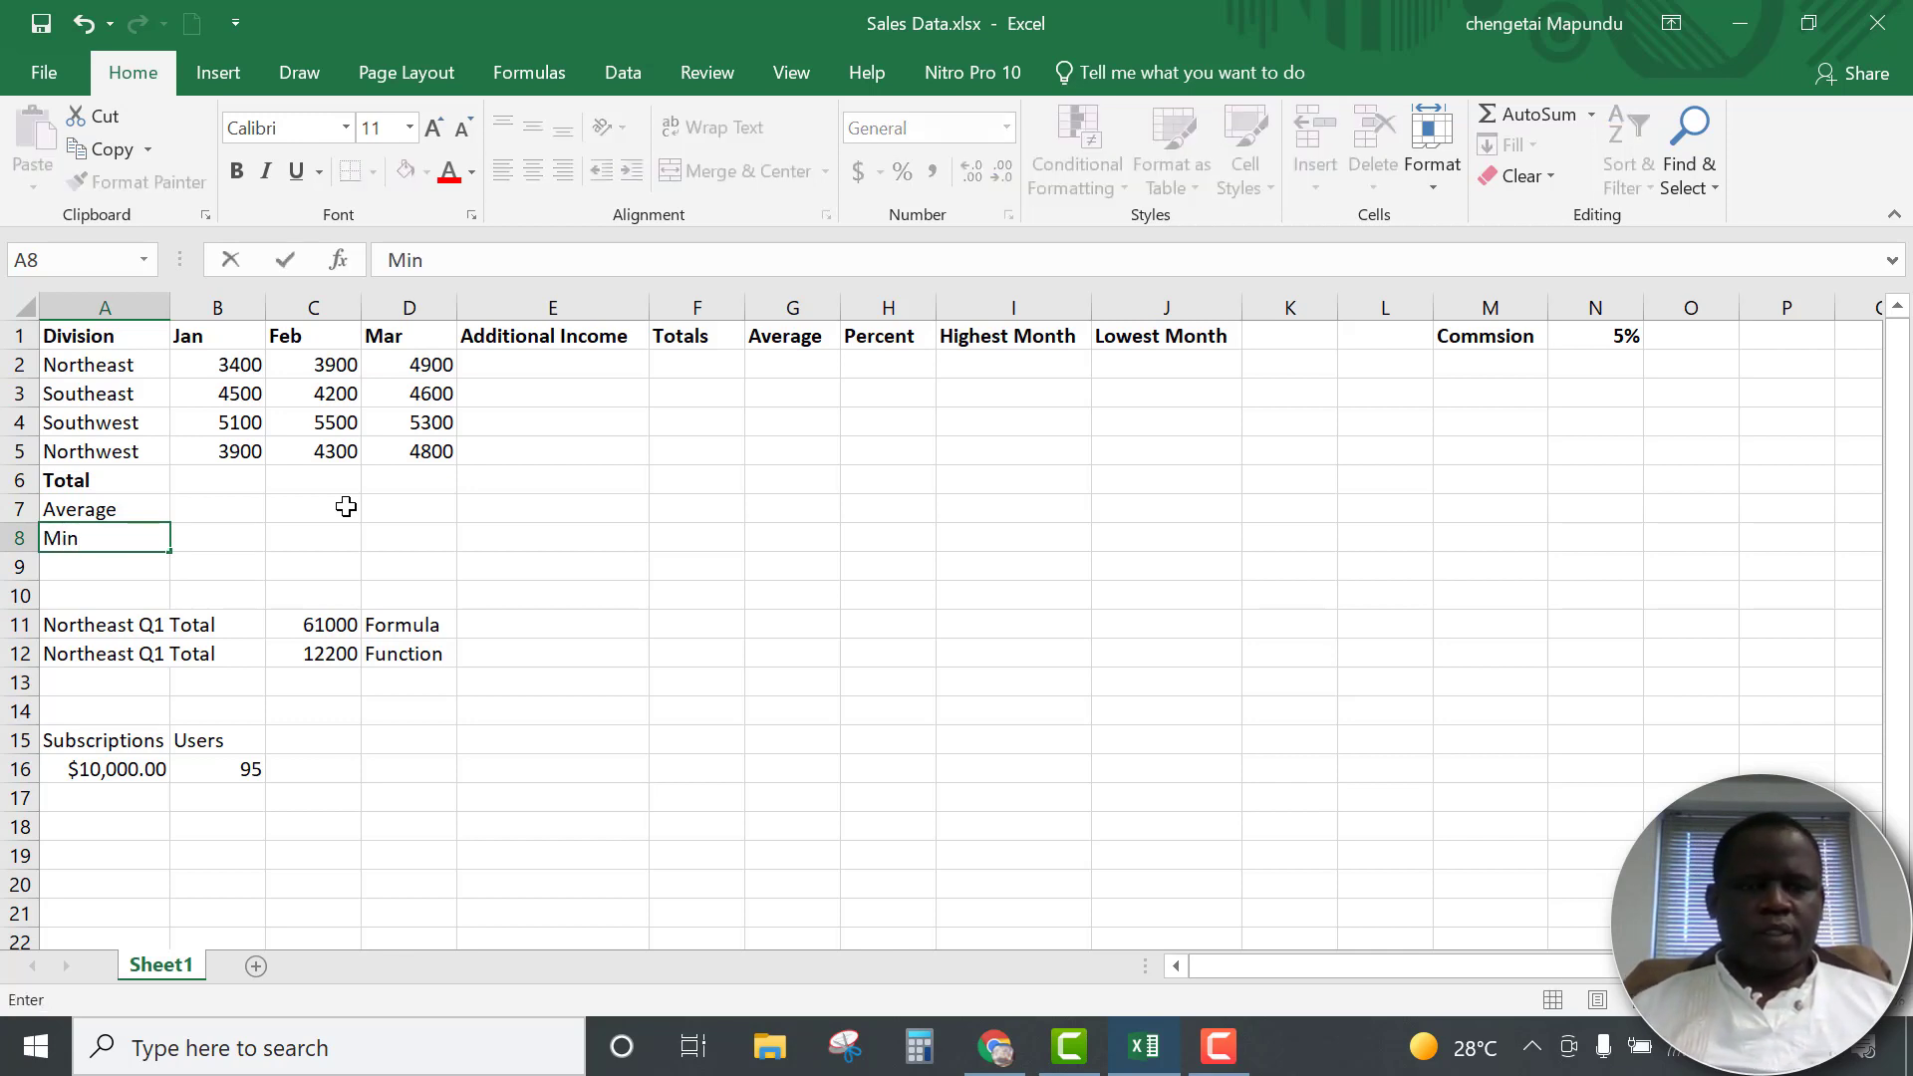
key(Return)
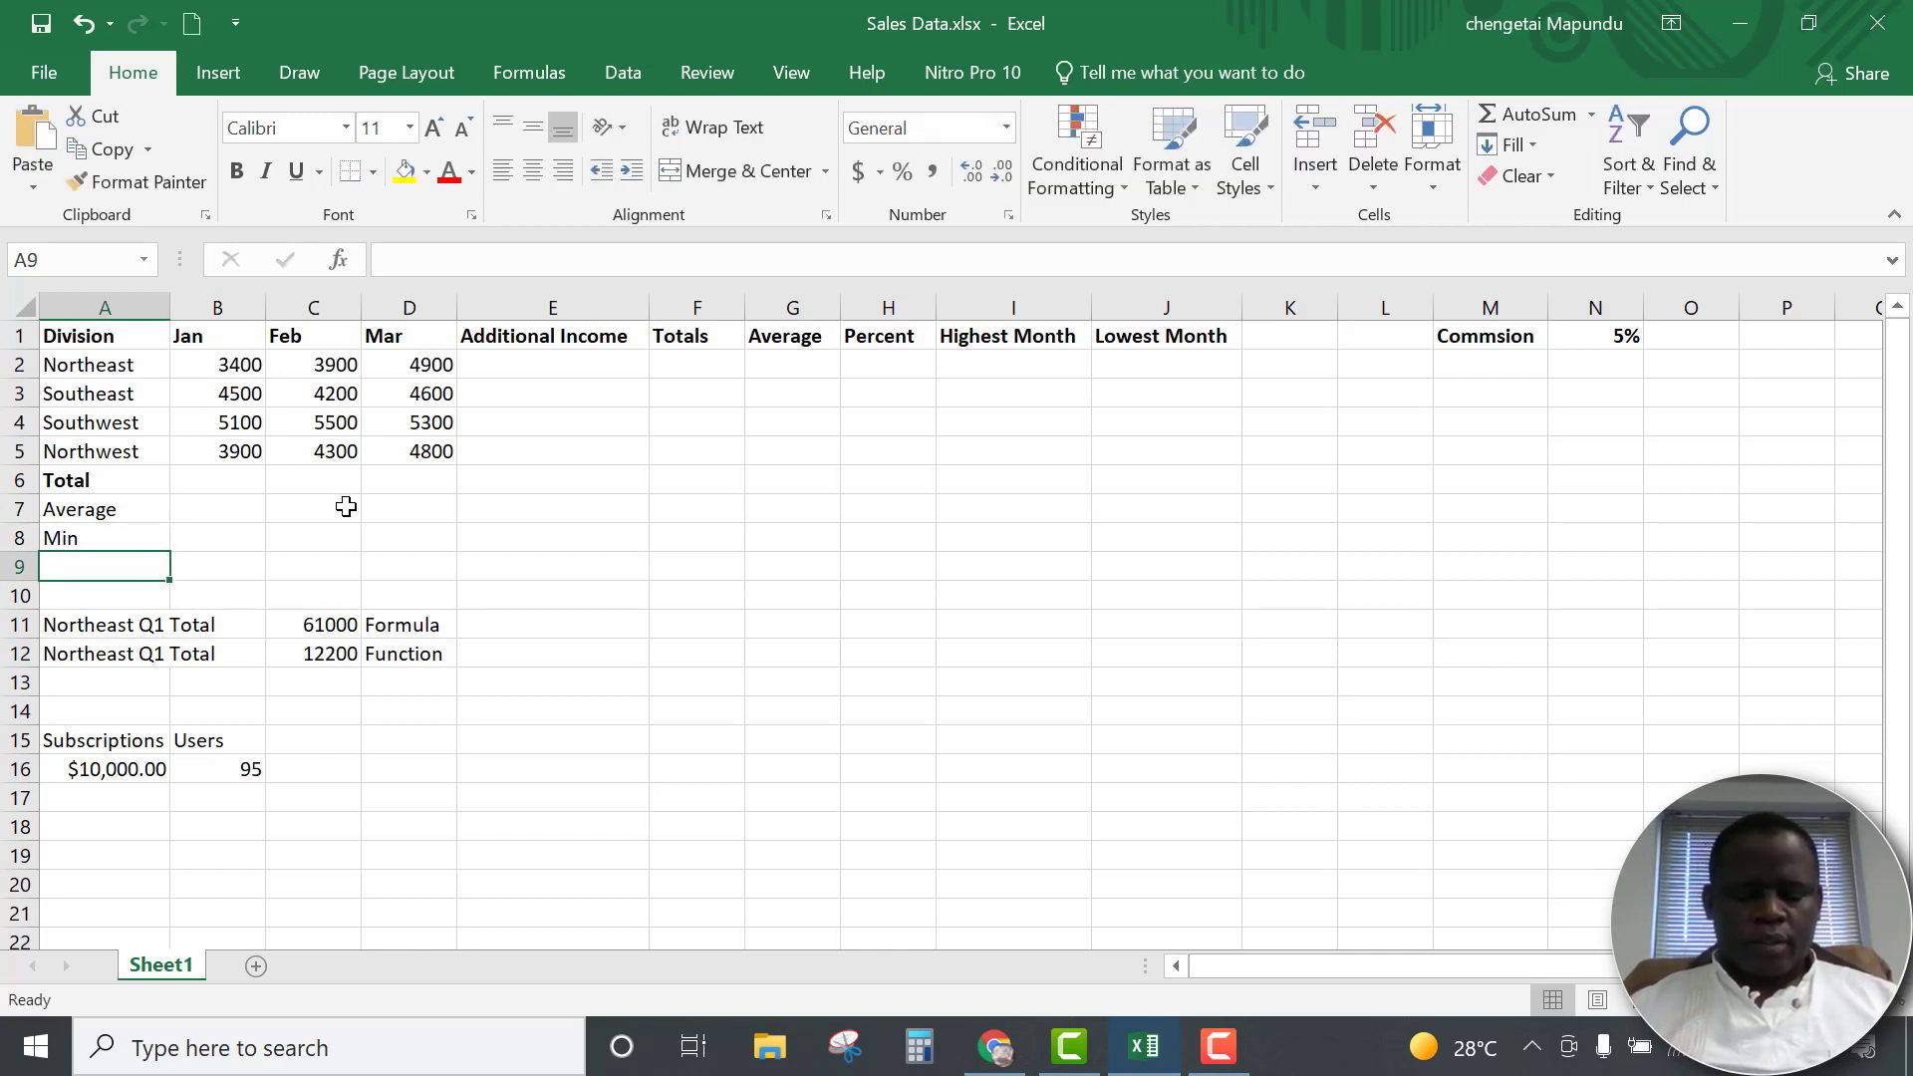
text(Max)
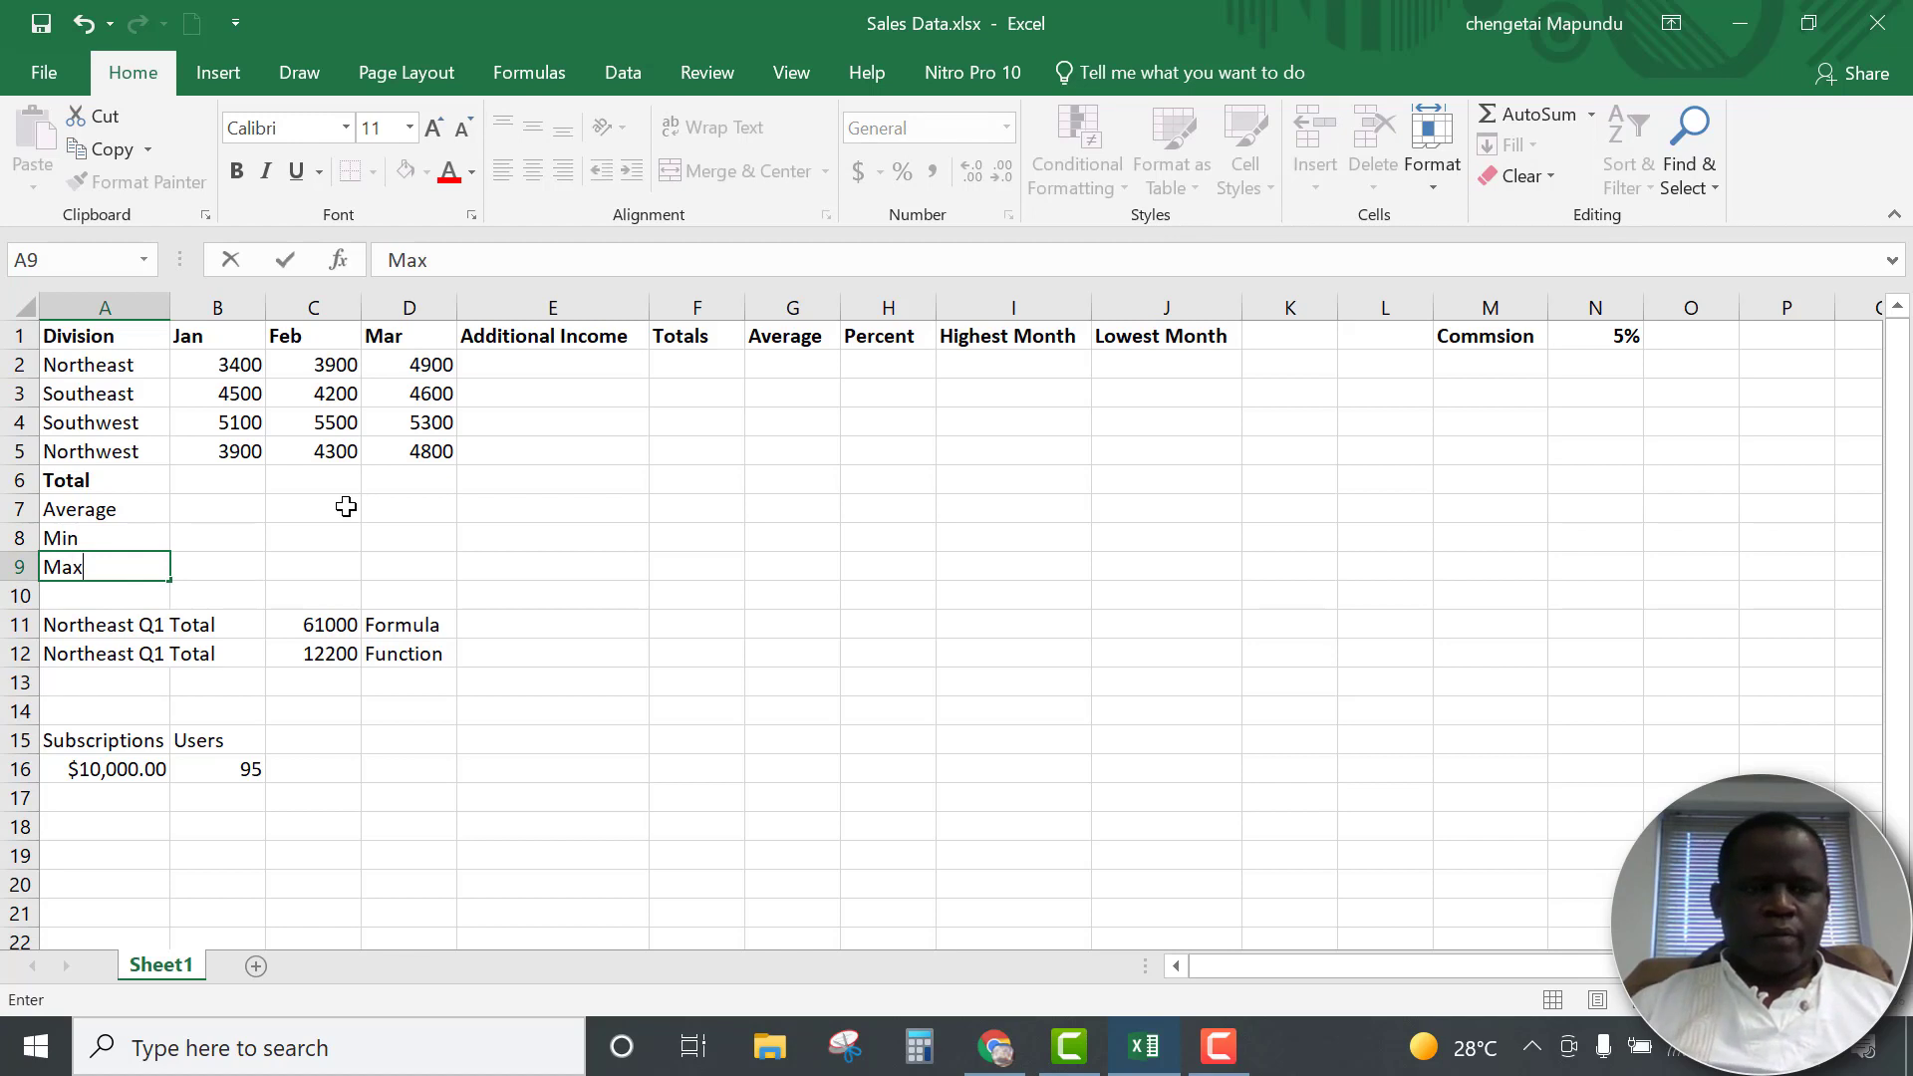
key(Return)
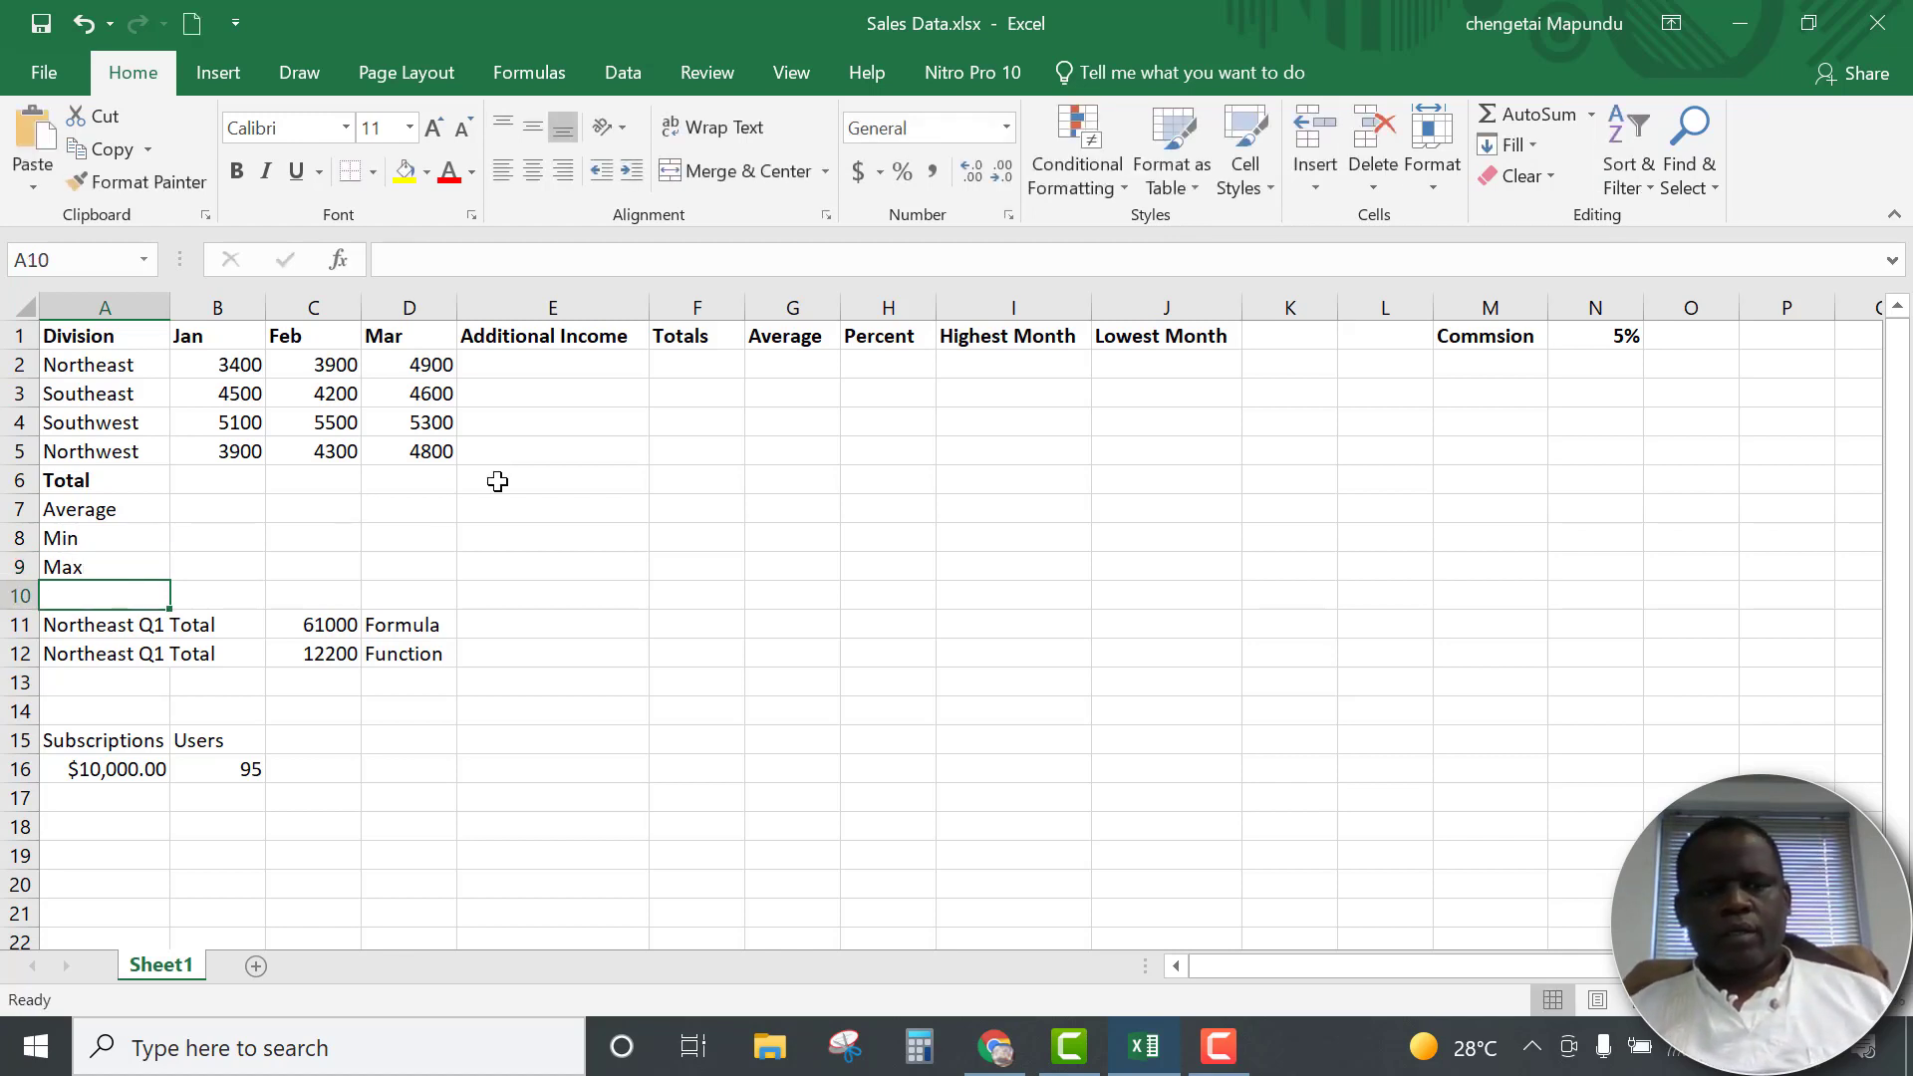
Make the Average, Min and Max labels in A7:A9 bold
drag(62, 506, 57, 566)
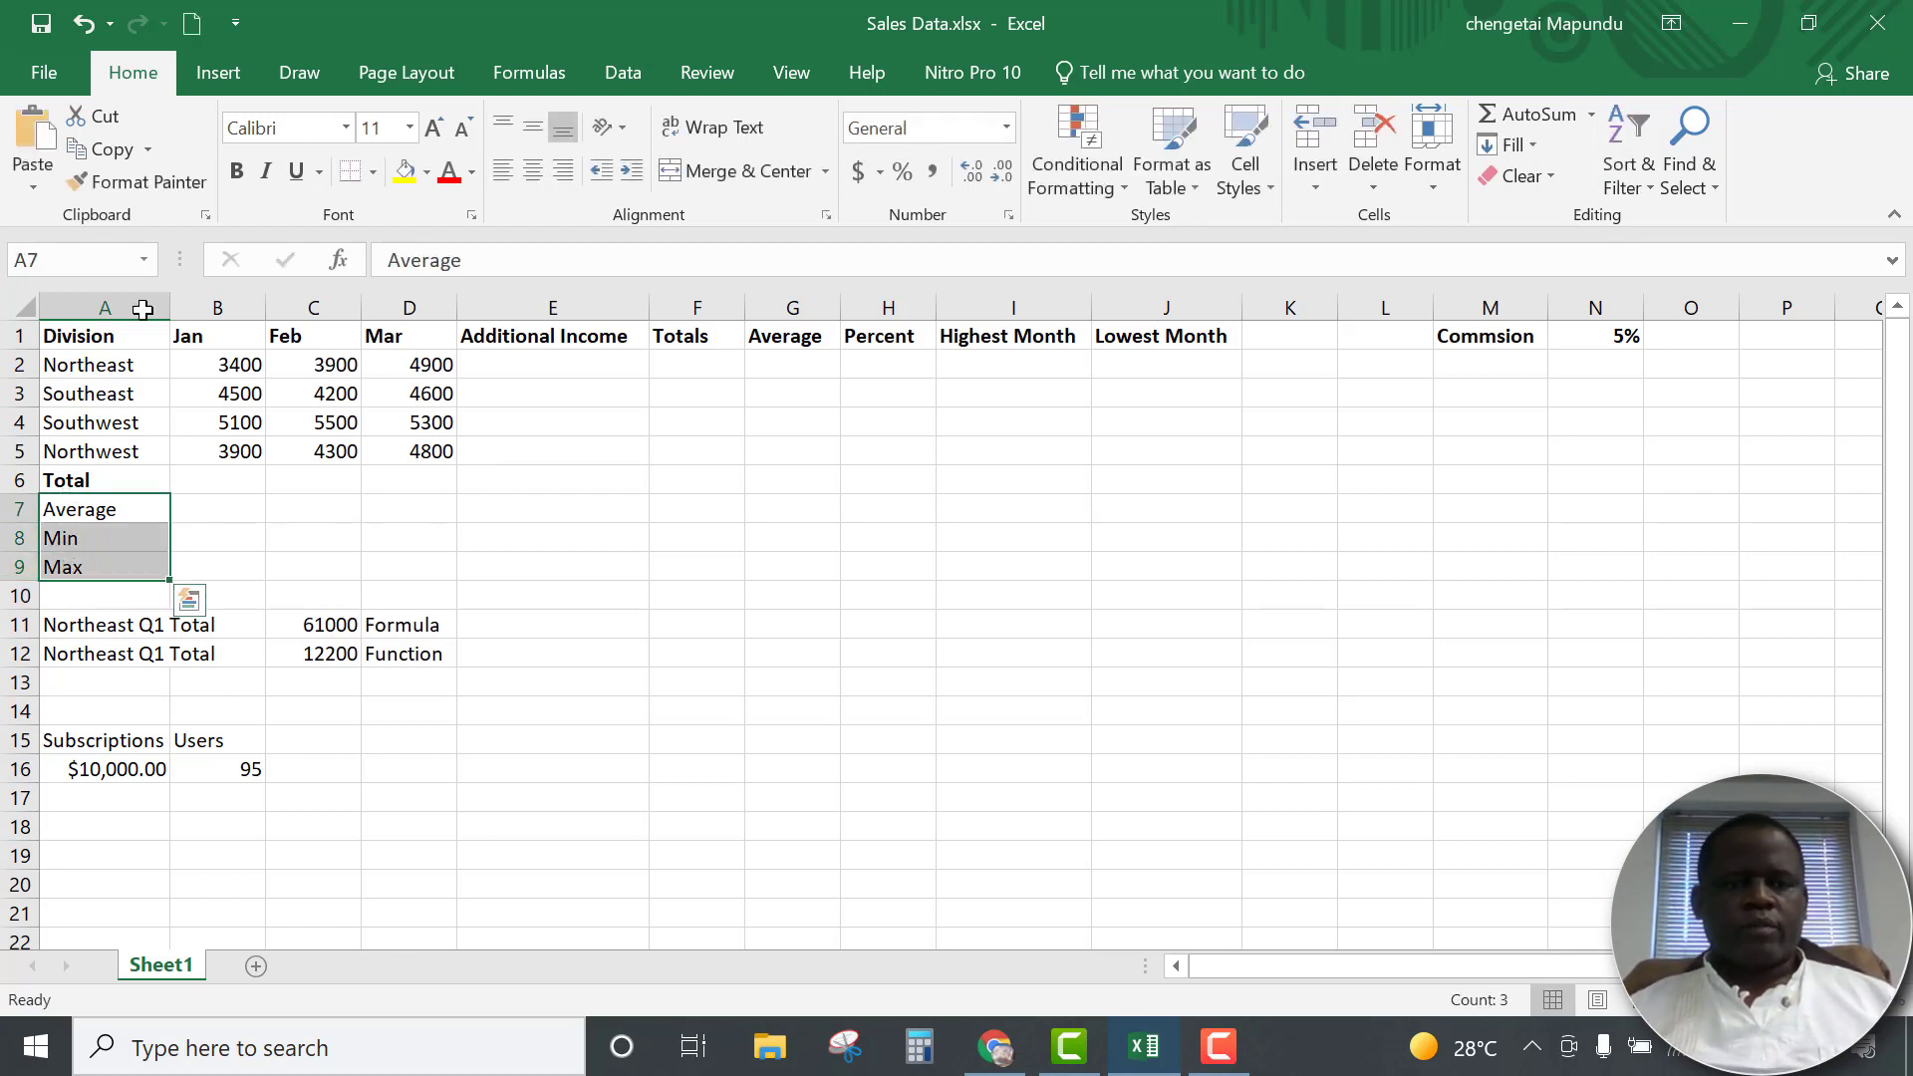
click(237, 171)
click(279, 509)
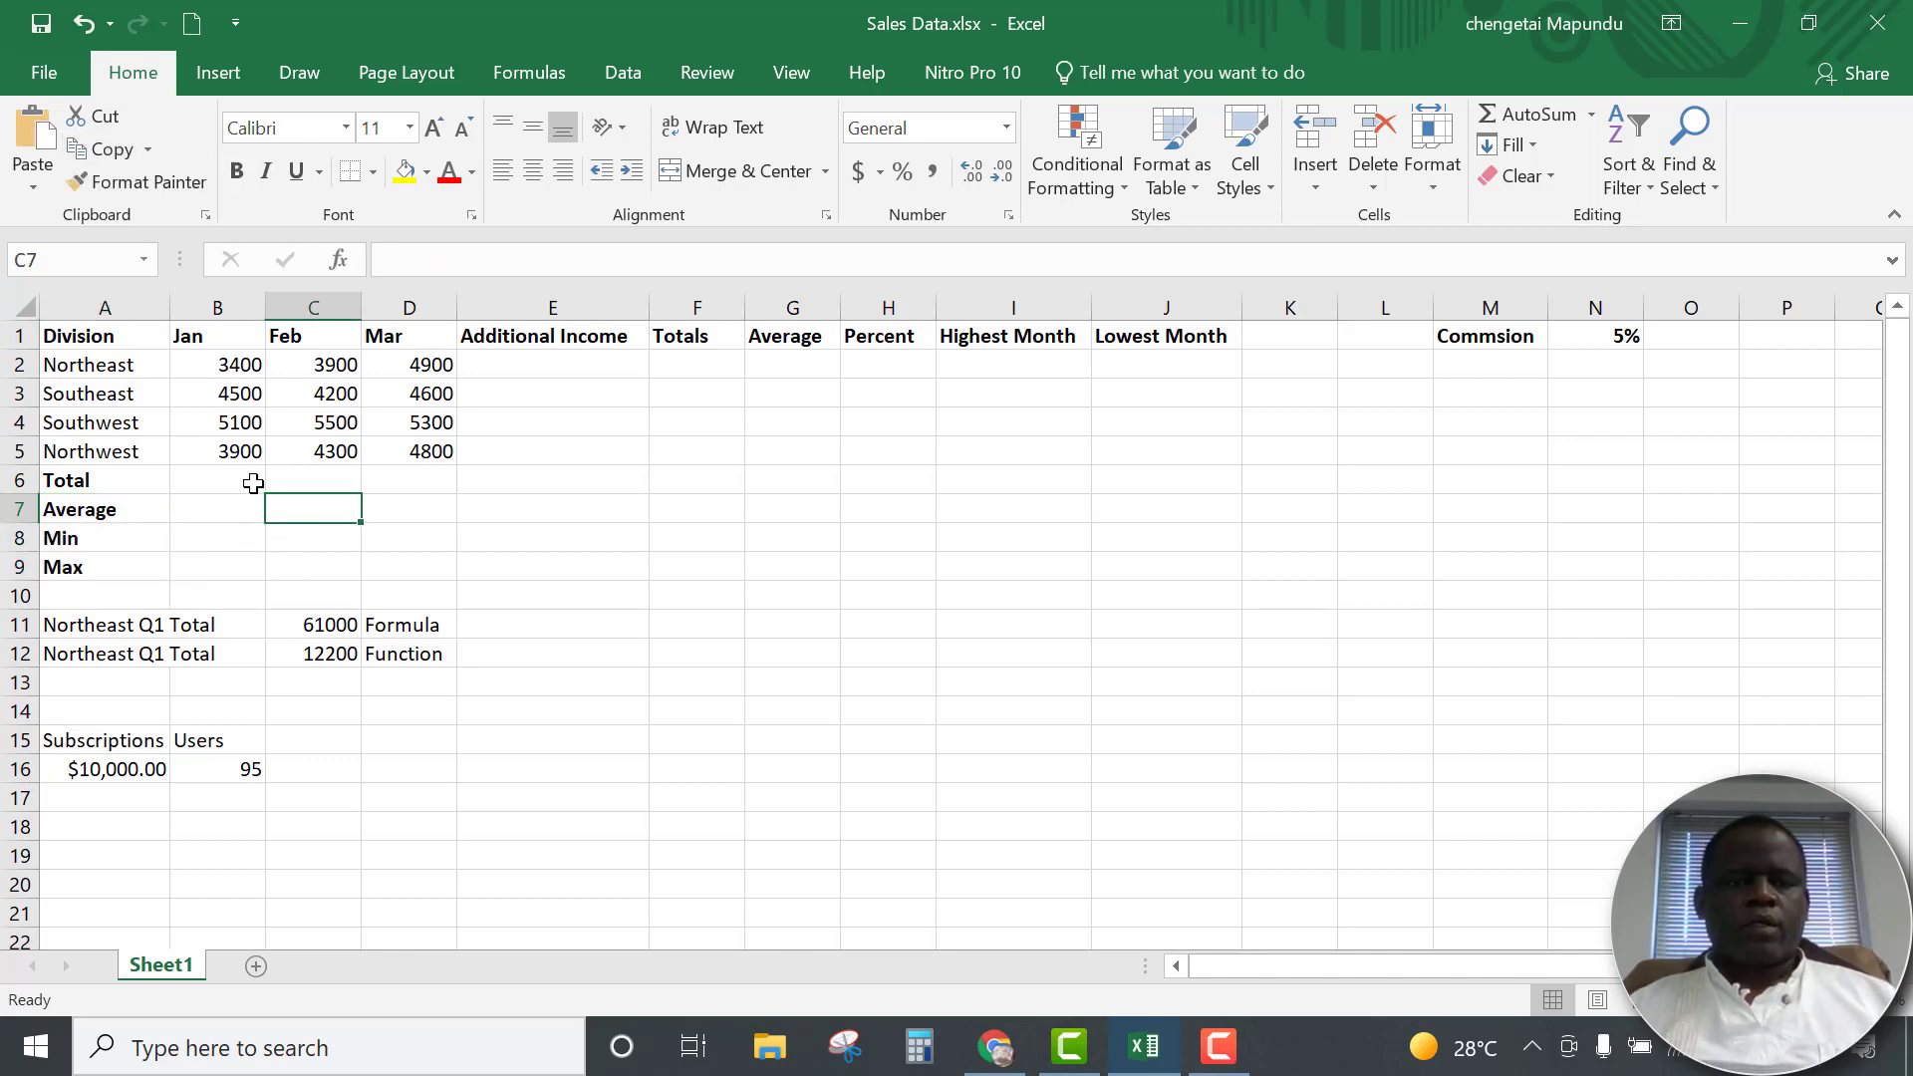
Enter a SUM formula in B6 that totals the January values in B2:B5
click(232, 476)
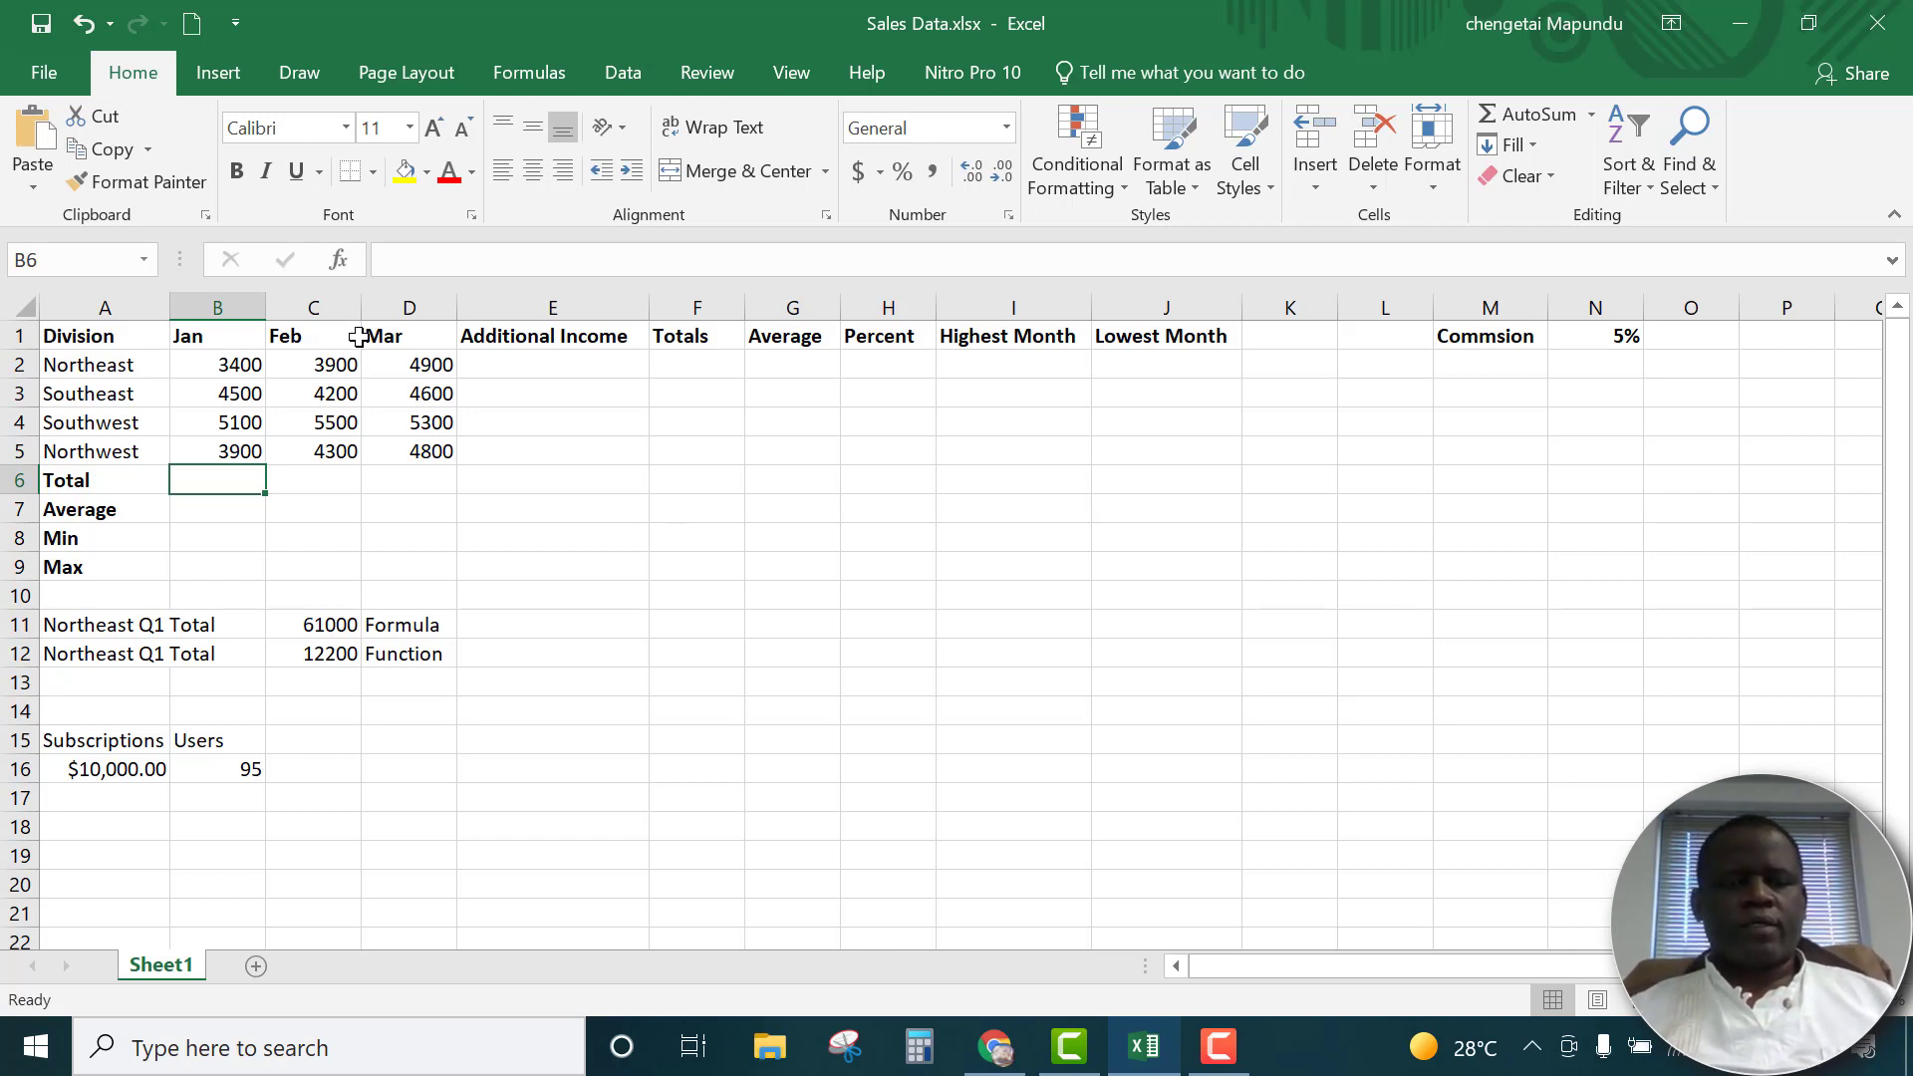
text(=)
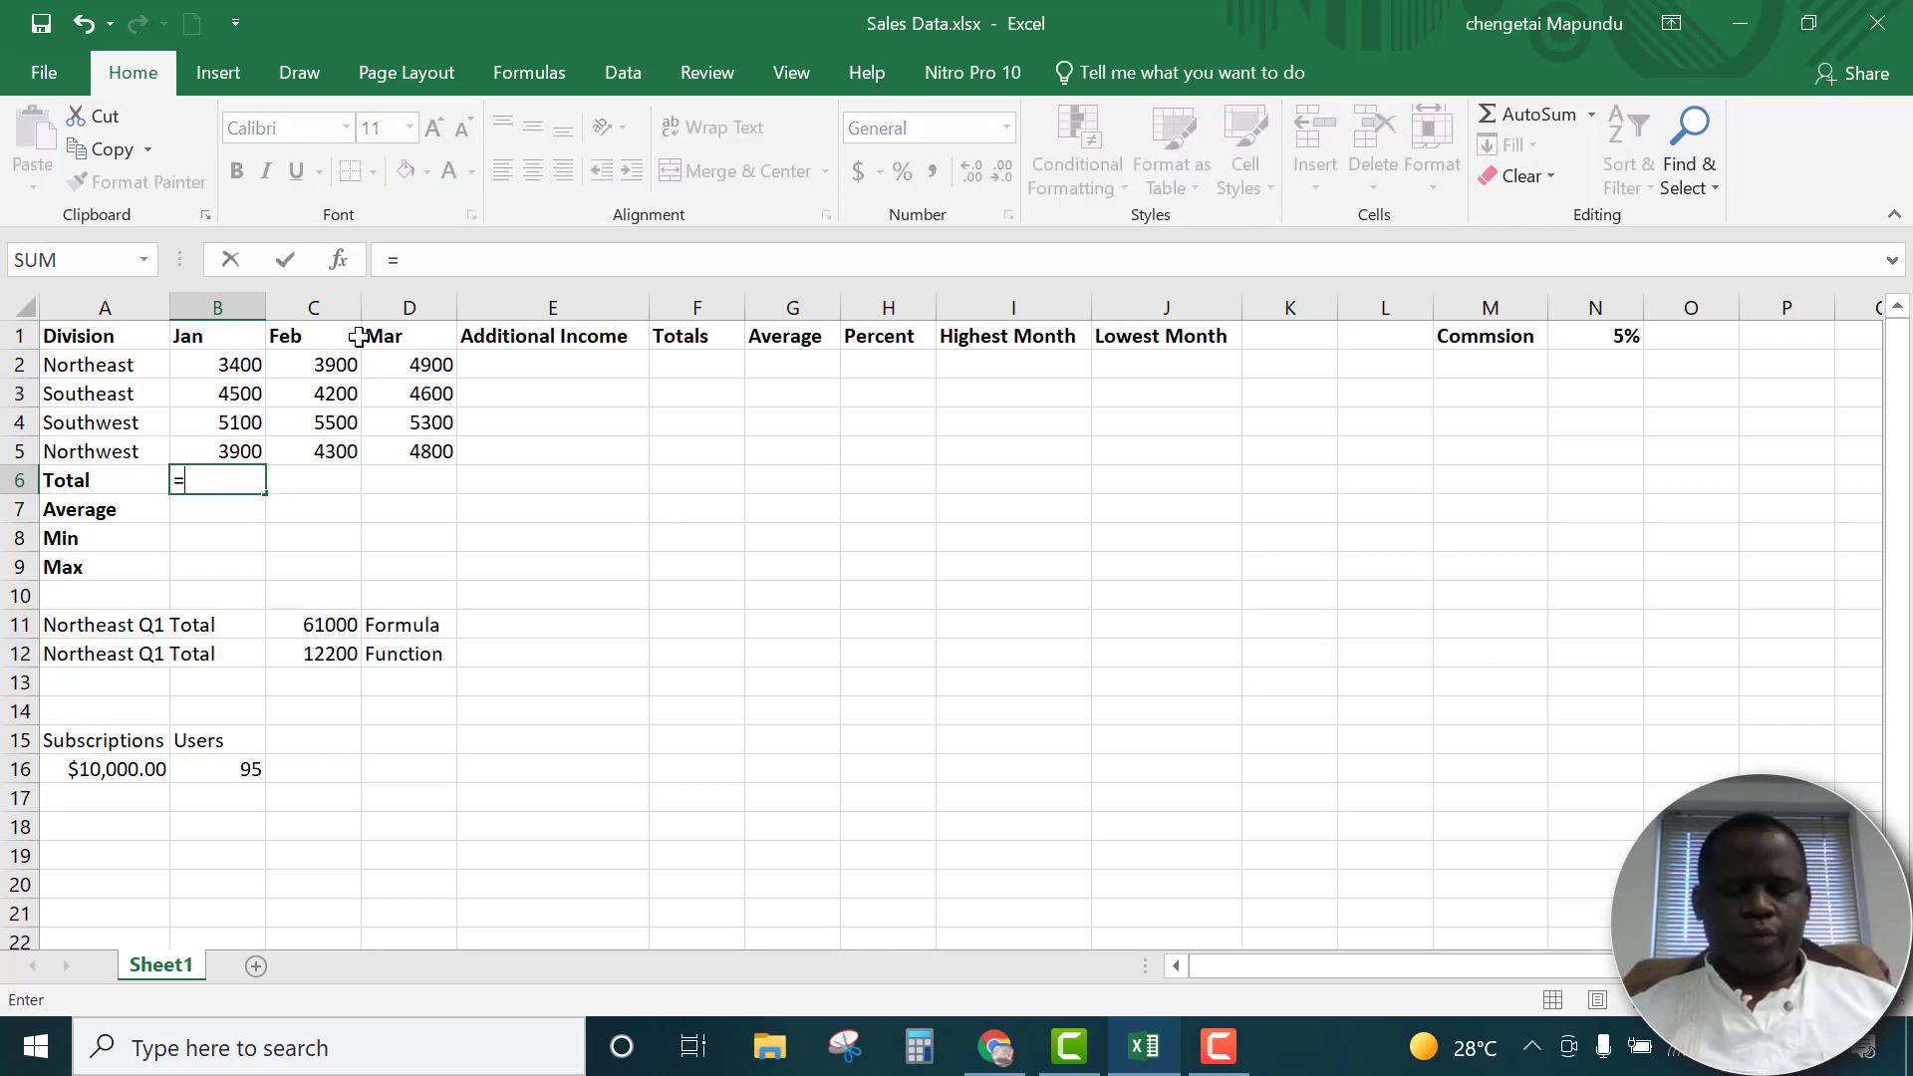
text(sum)
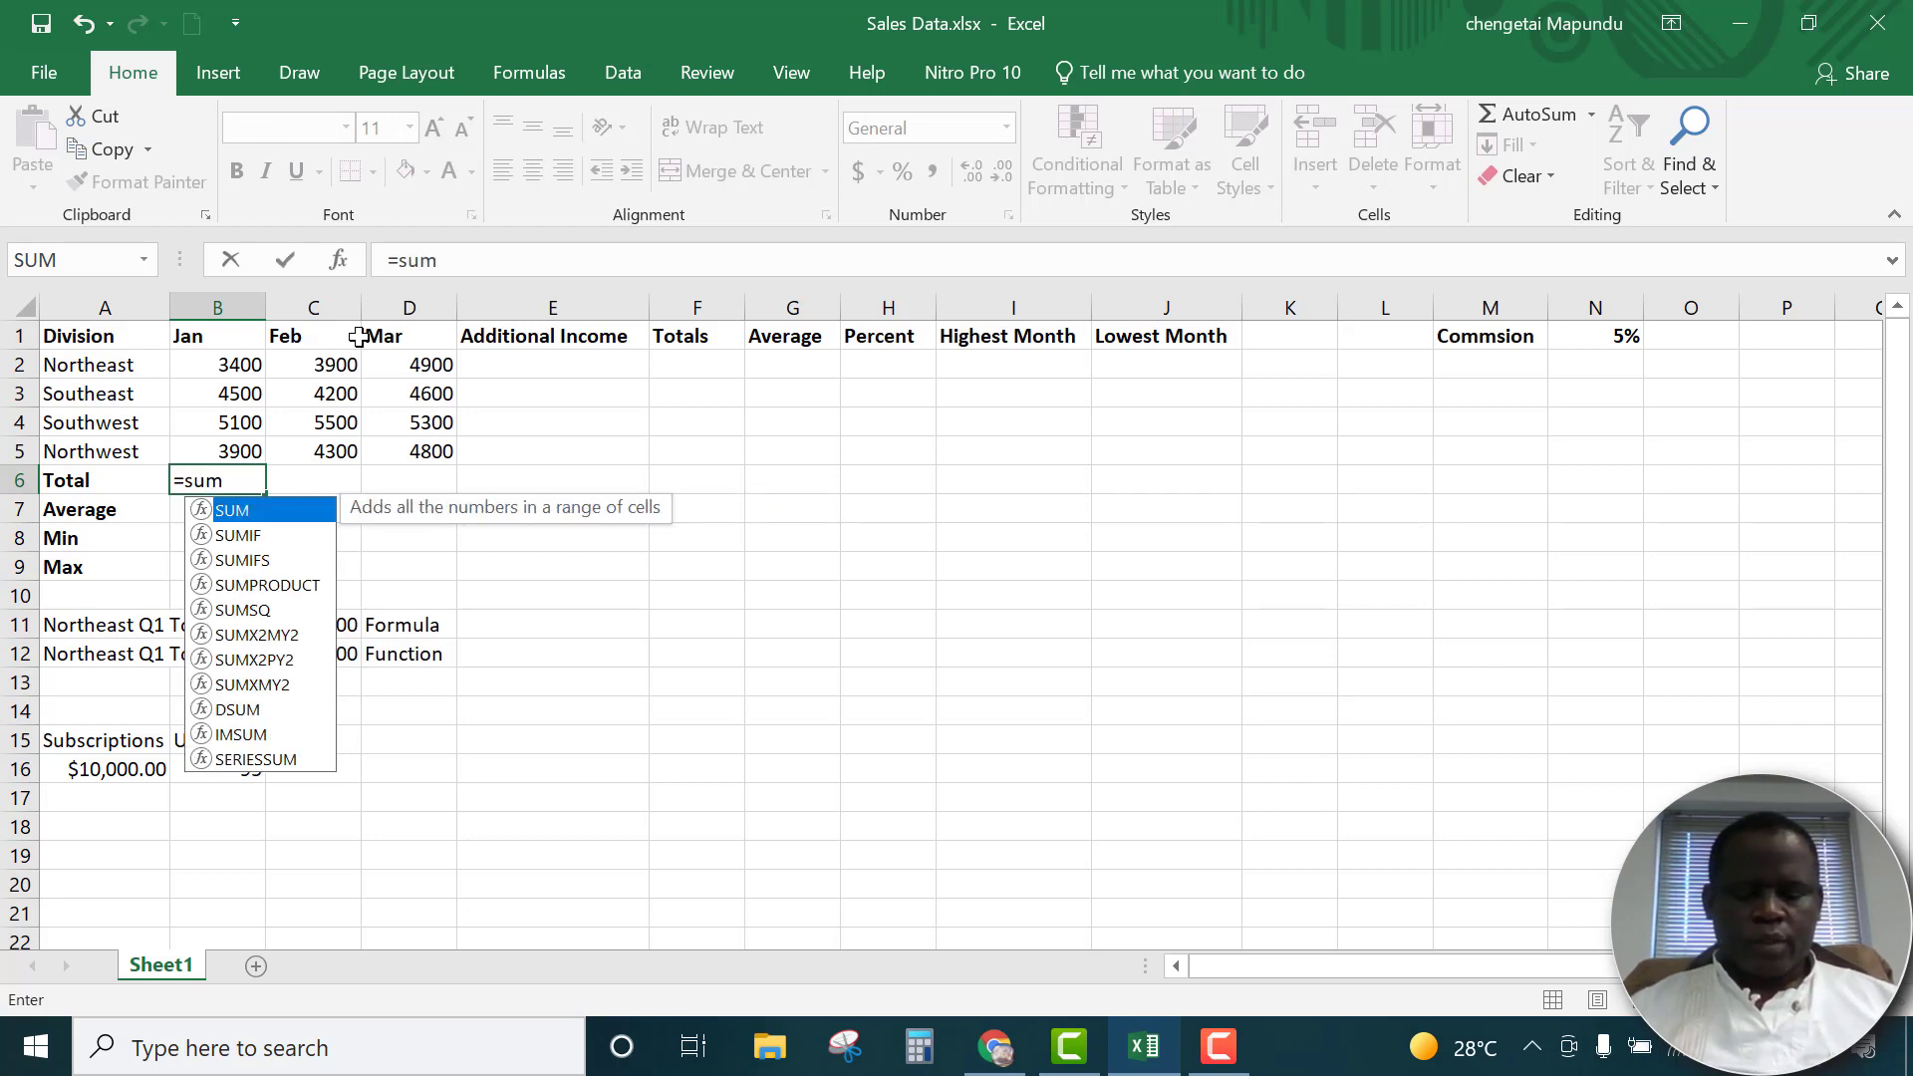
text(()
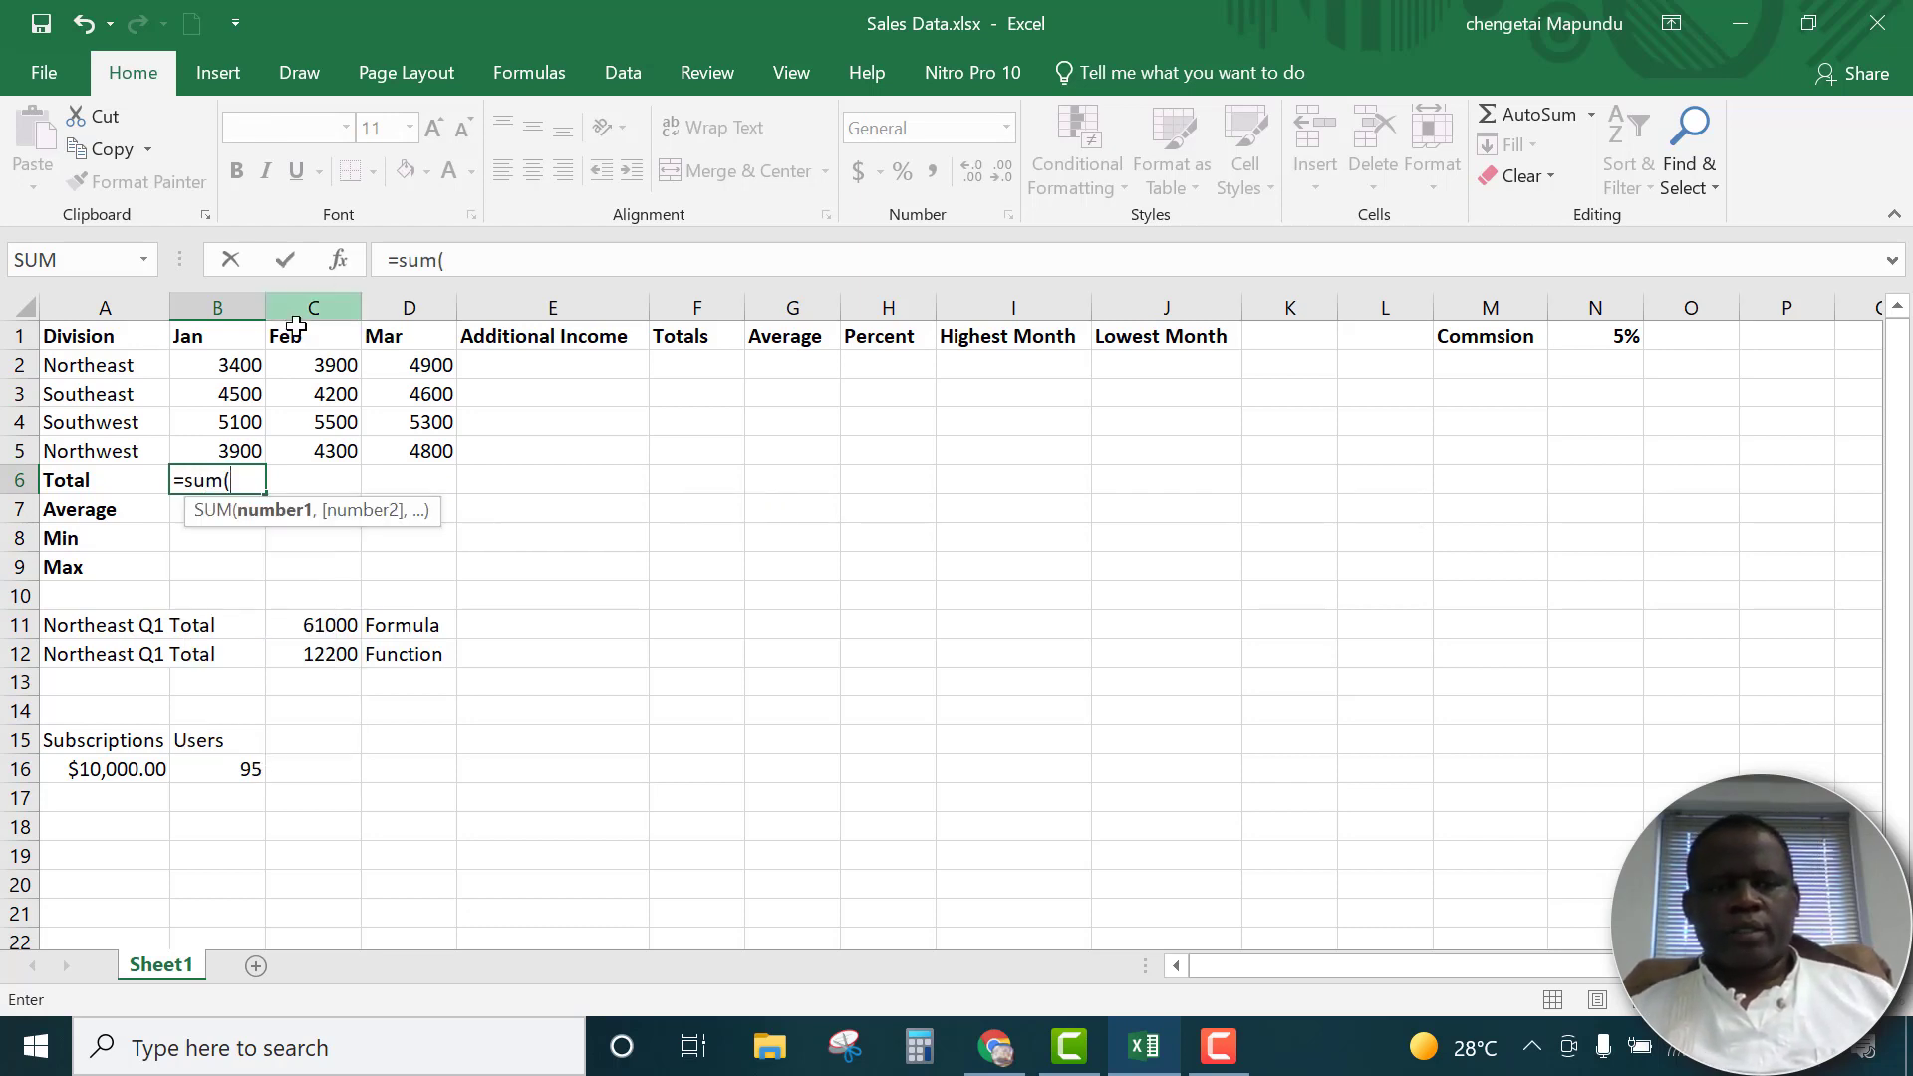
drag(235, 359, 195, 453)
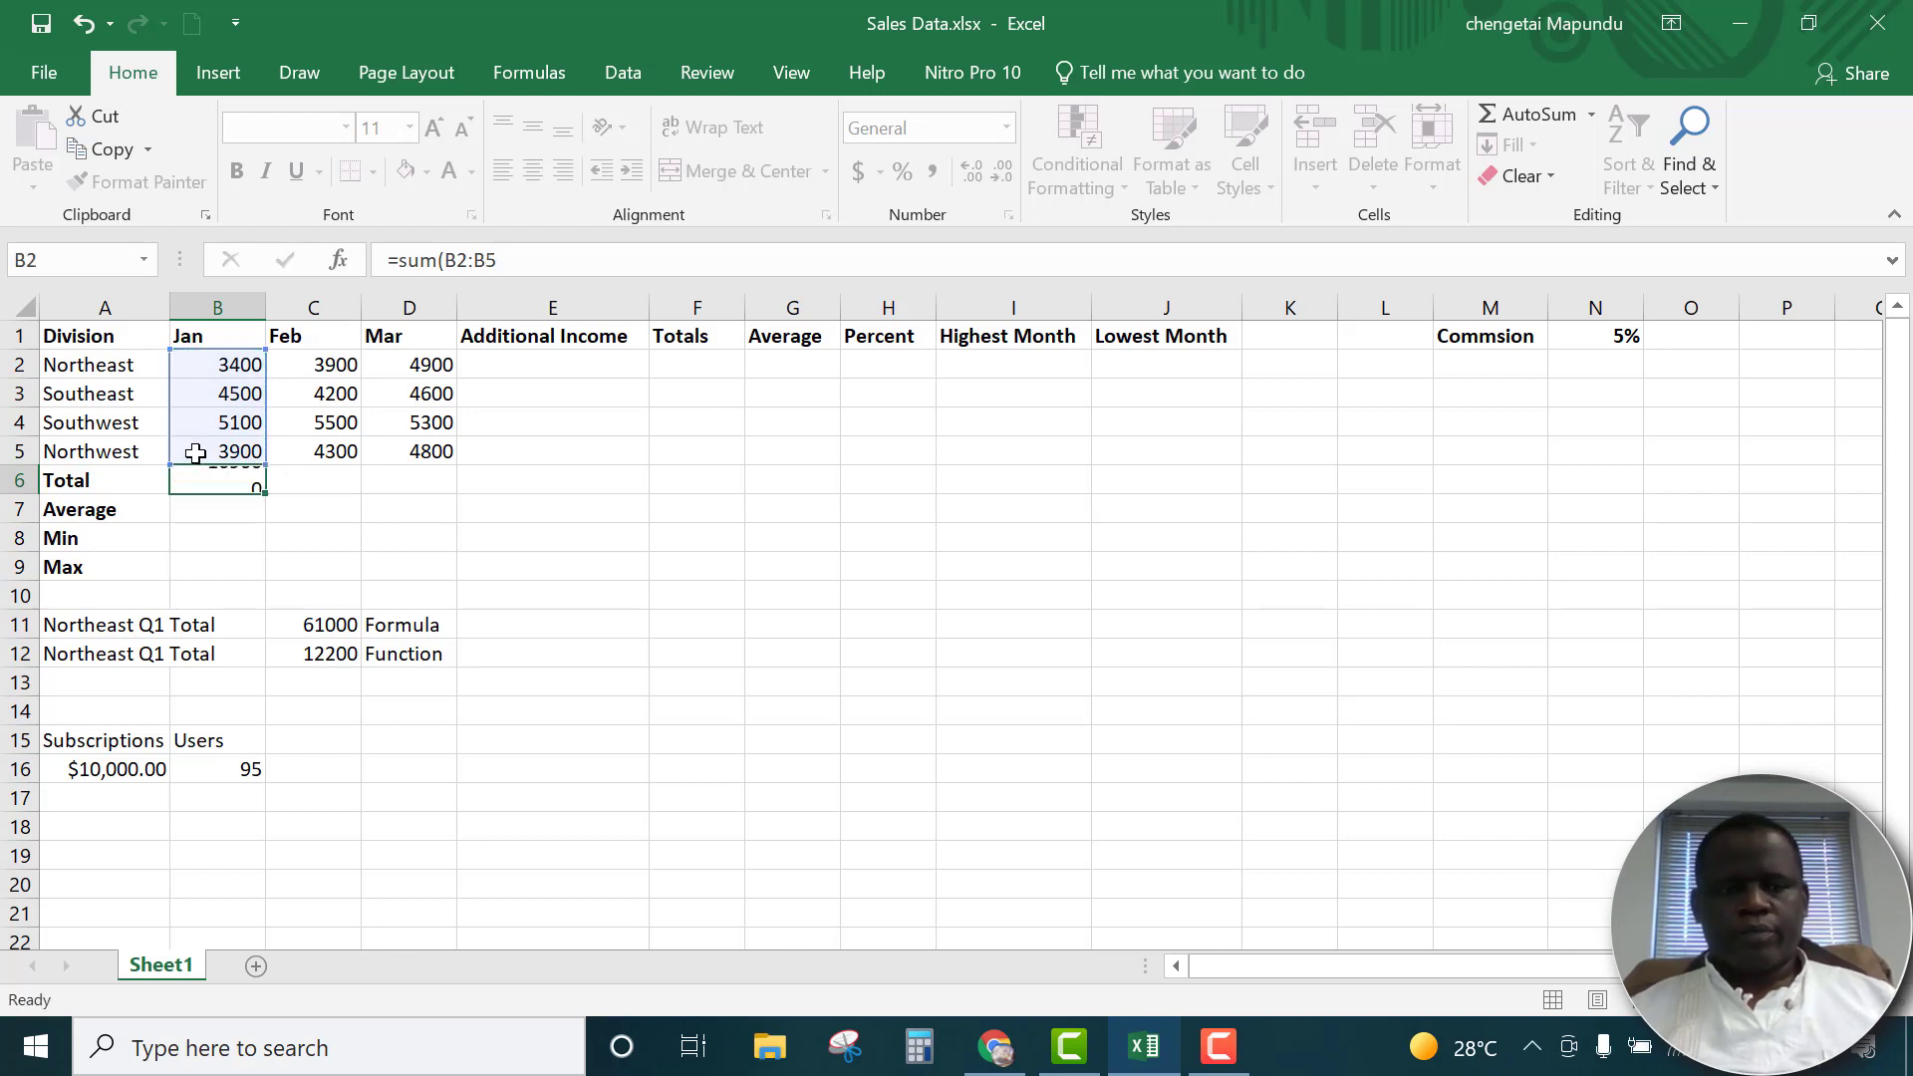
key(Return)
click(254, 486)
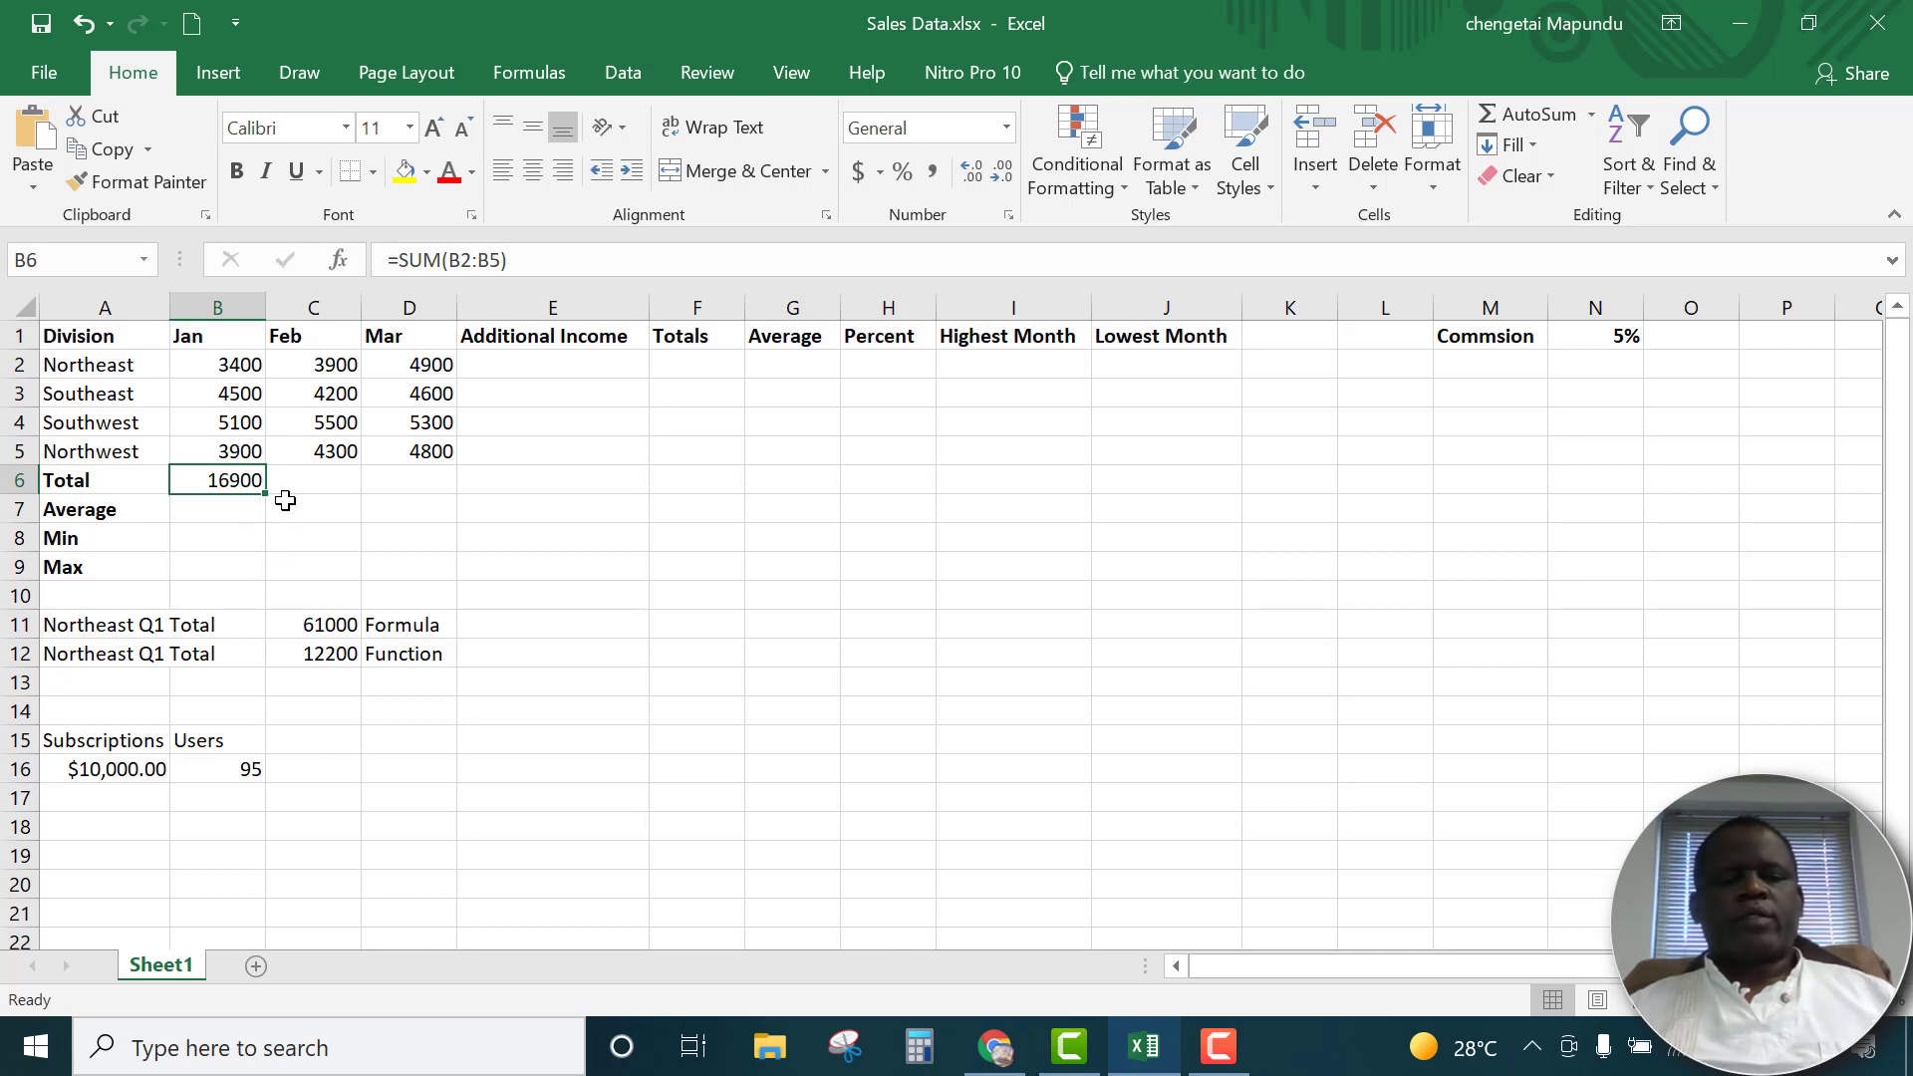
Fill the January total formula from B6 across to C6:D6 and check the formula in each total cell
click(346, 481)
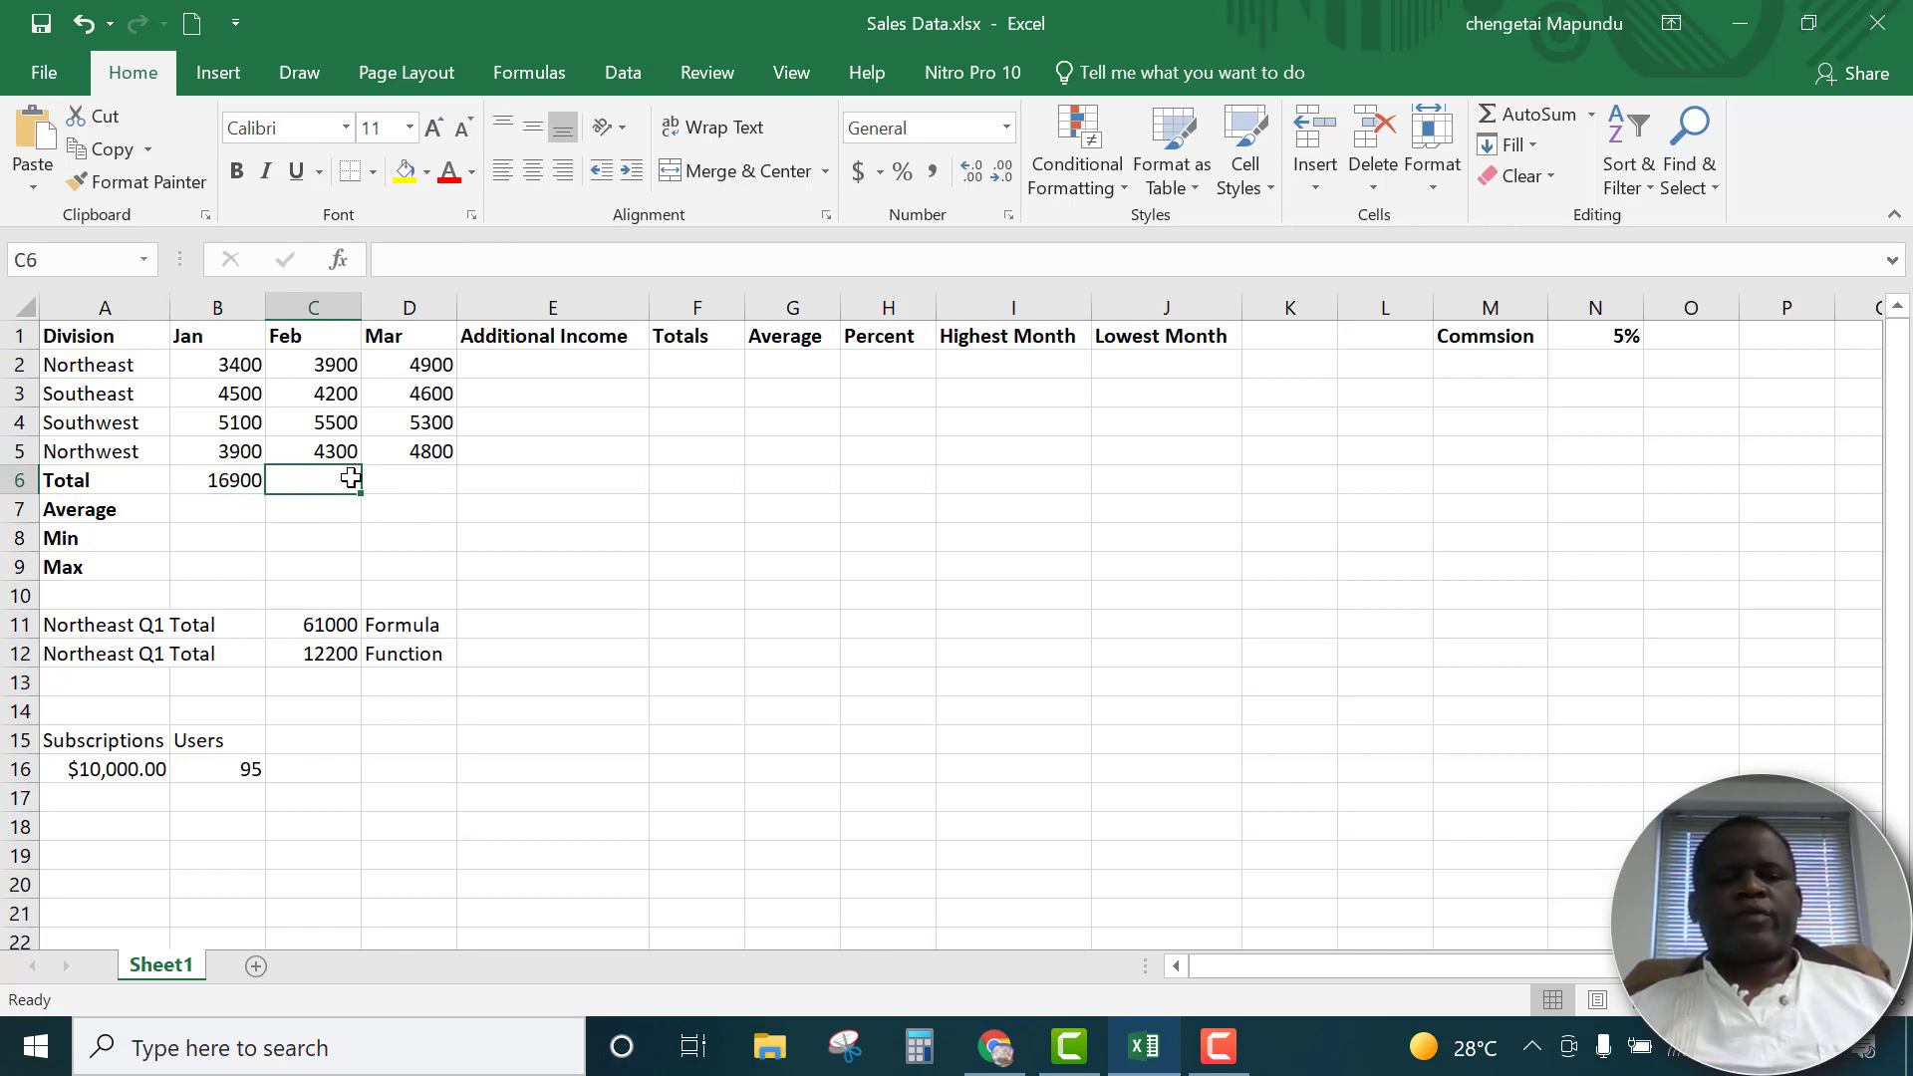
click(415, 484)
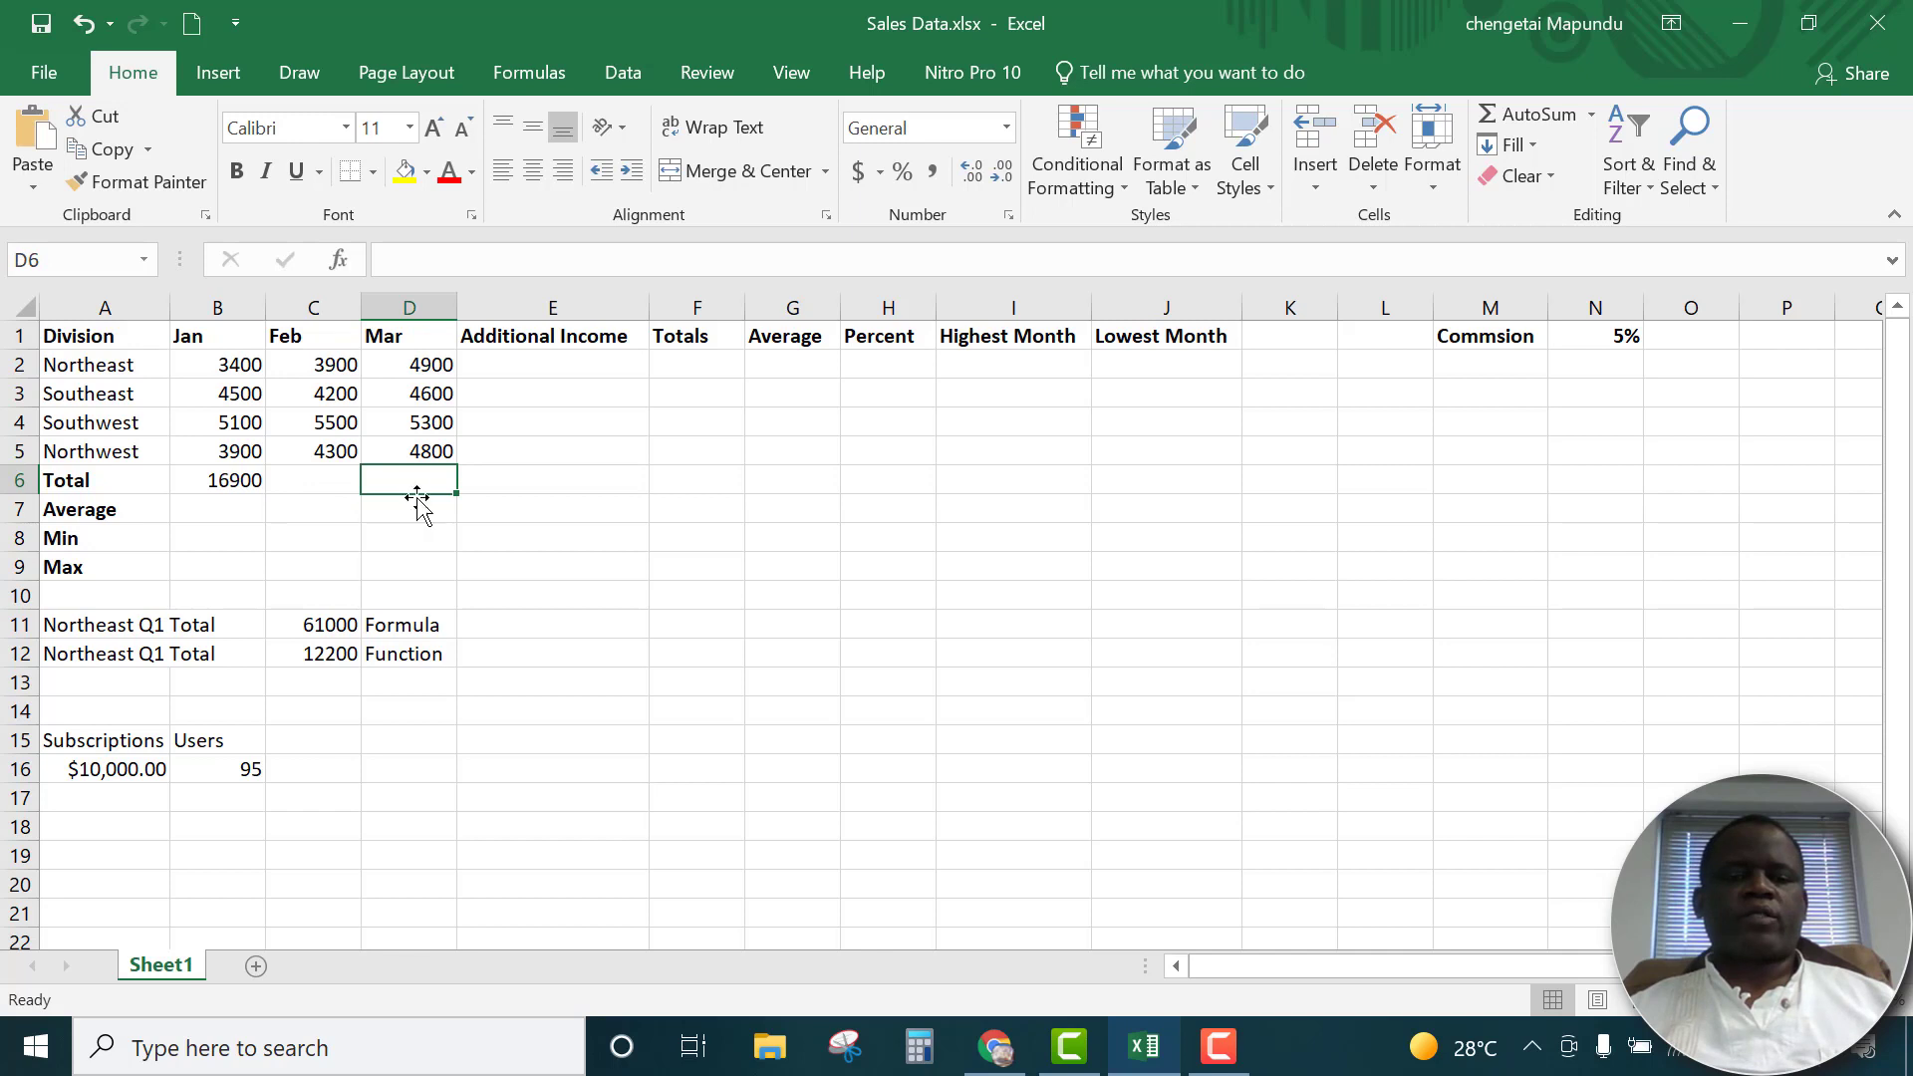
click(247, 487)
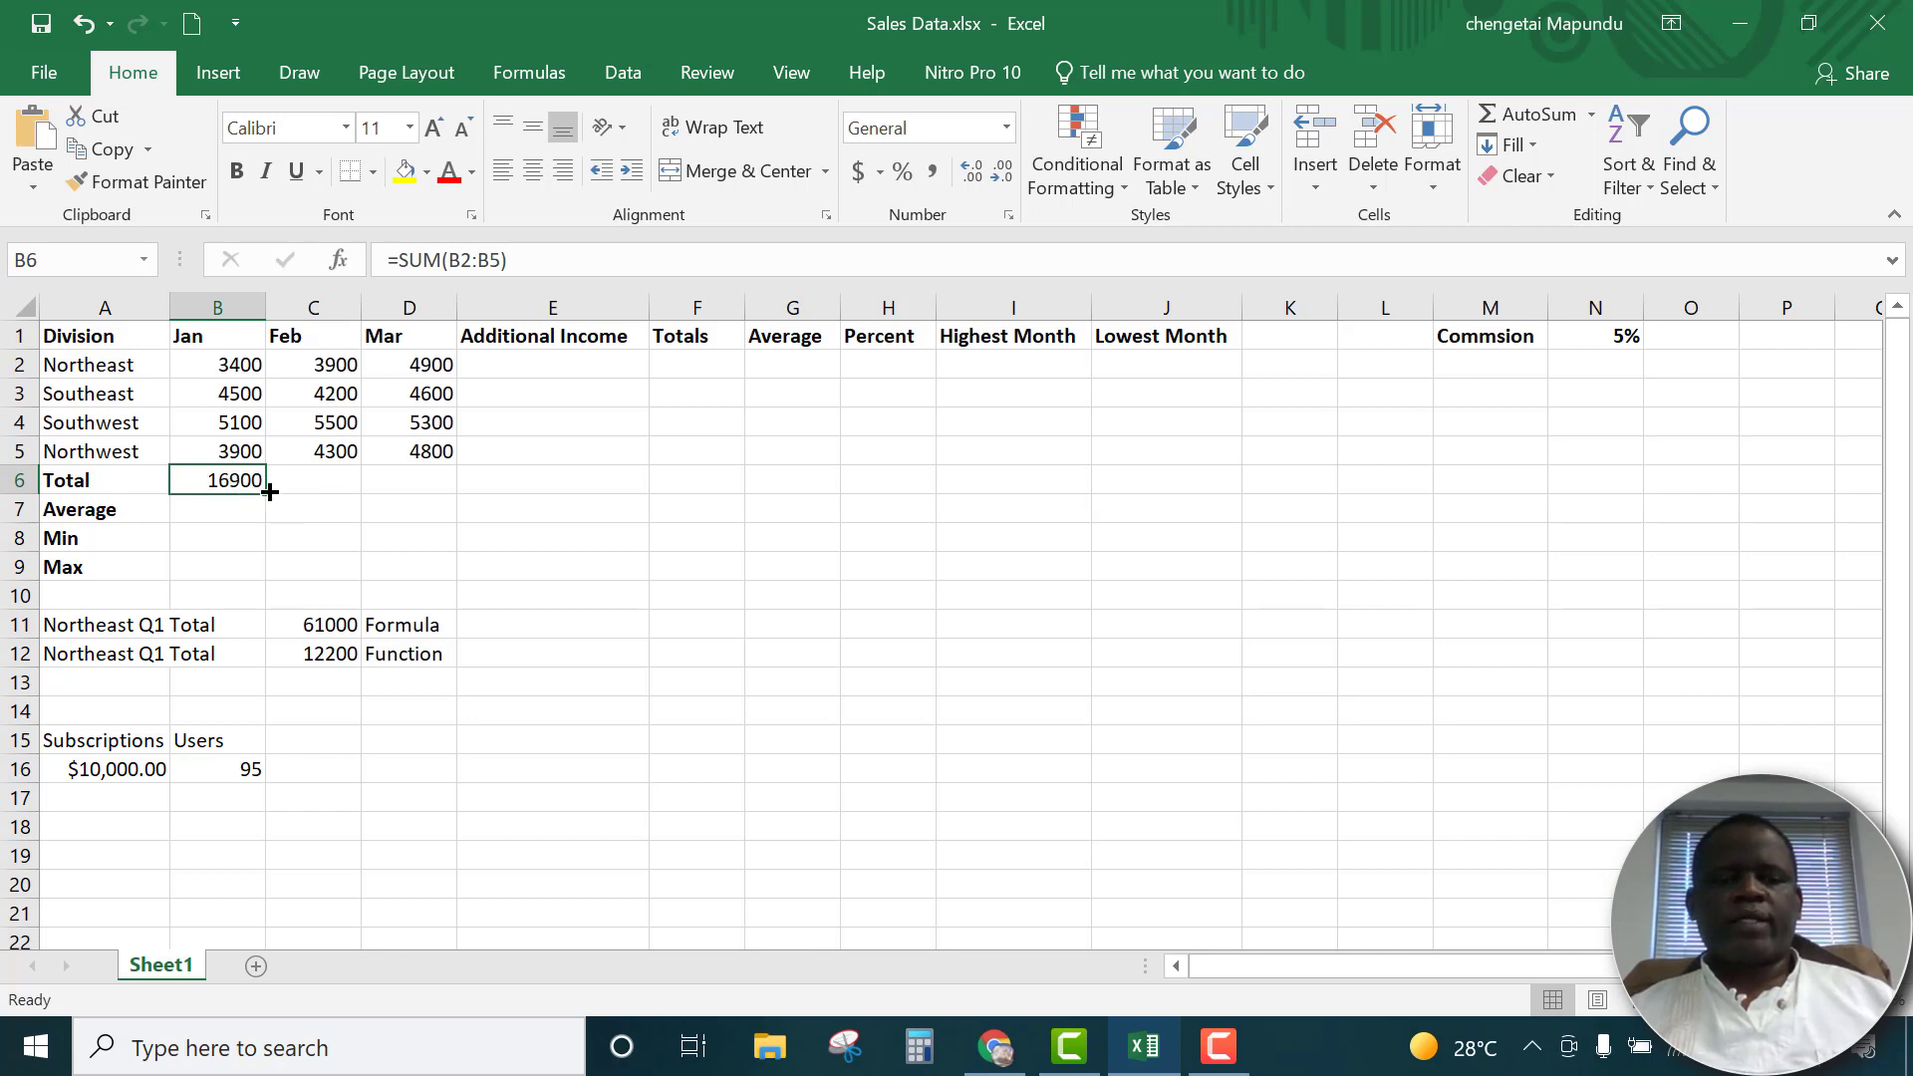
drag(269, 490, 435, 496)
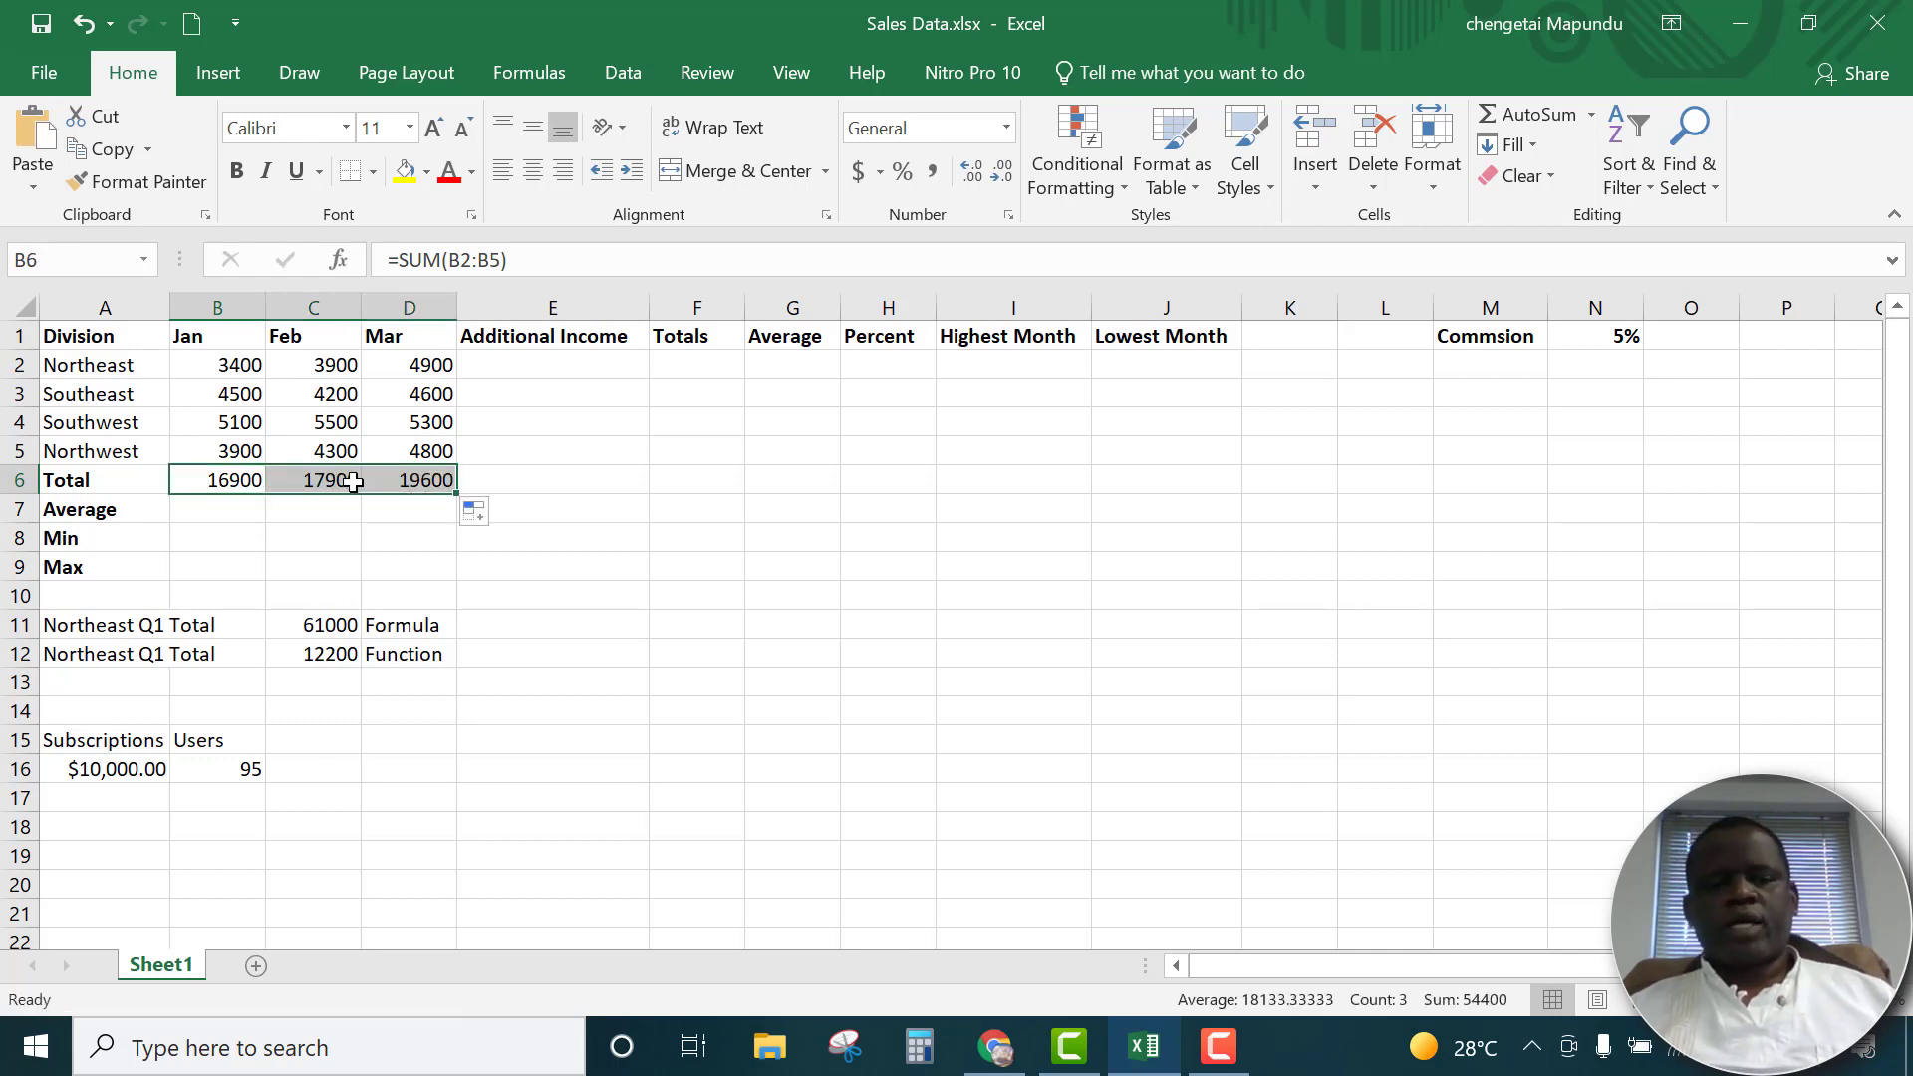
click(219, 482)
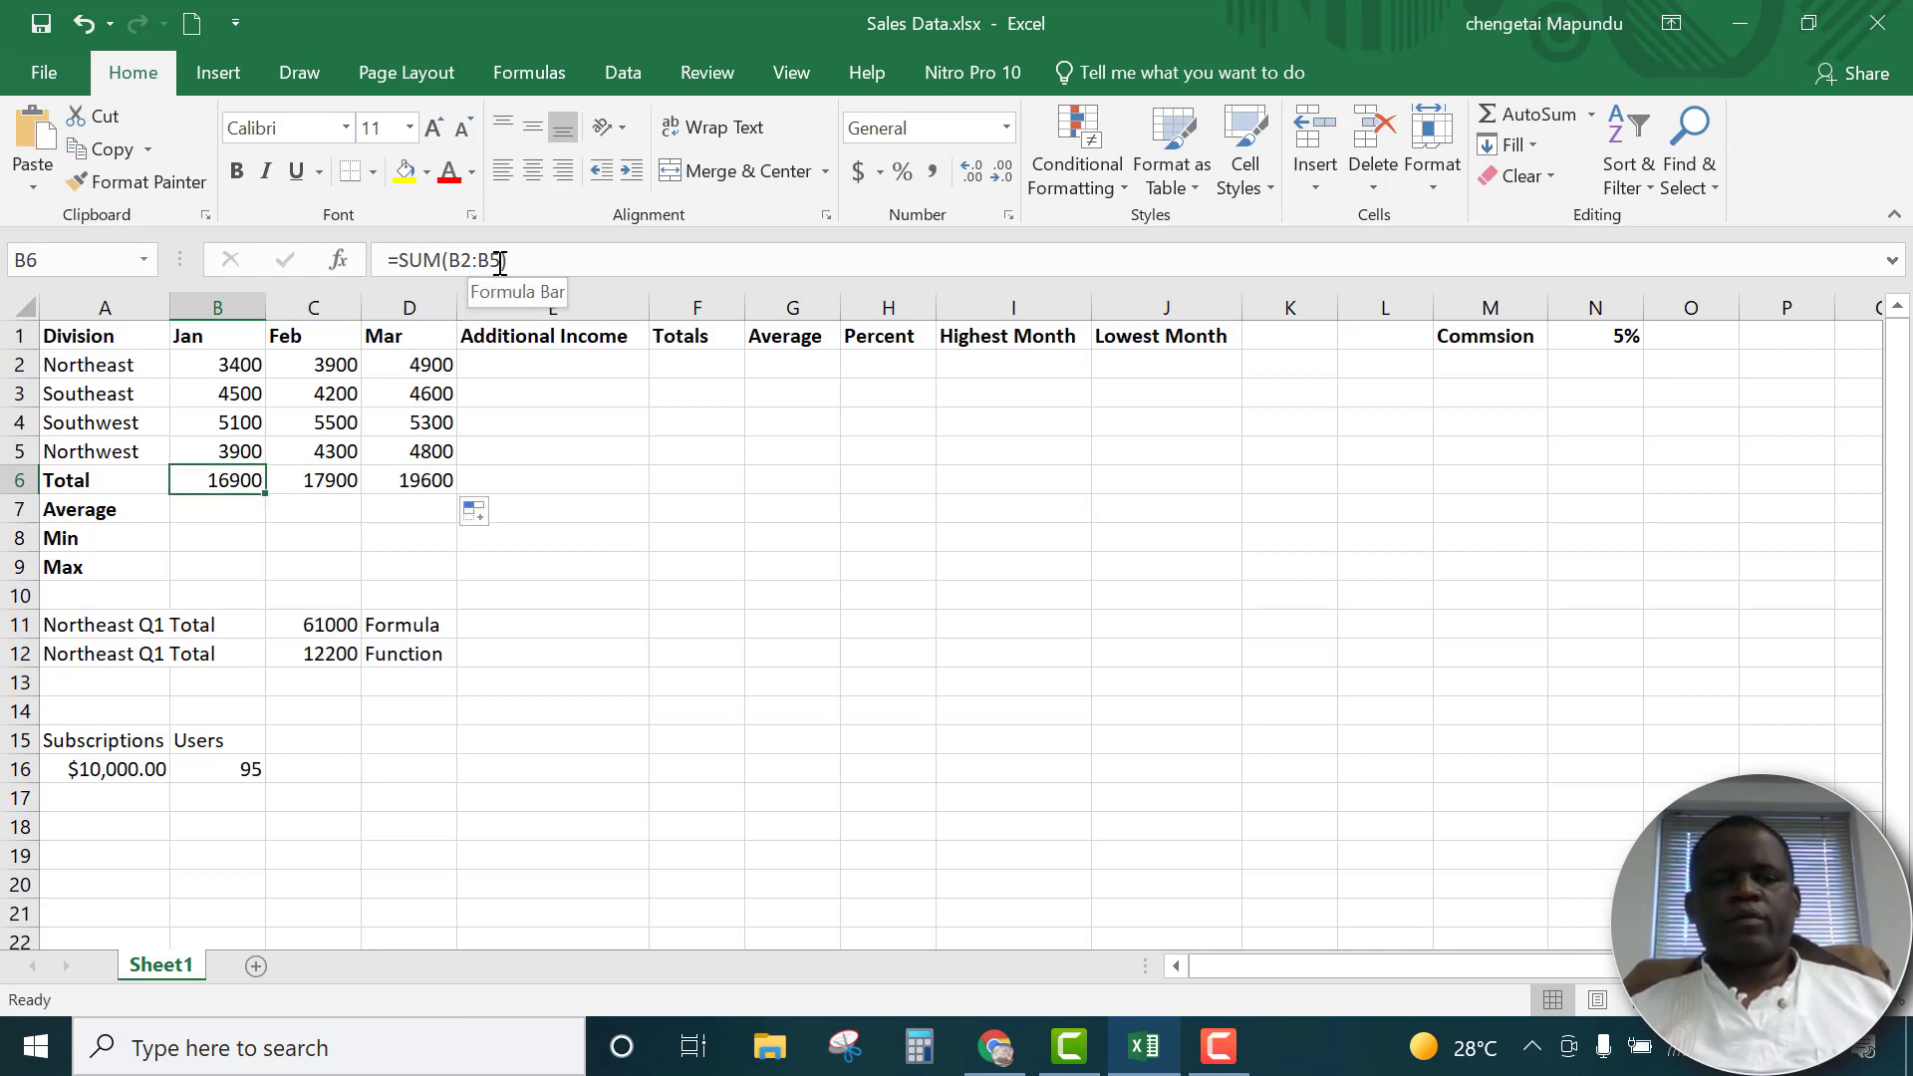
click(319, 472)
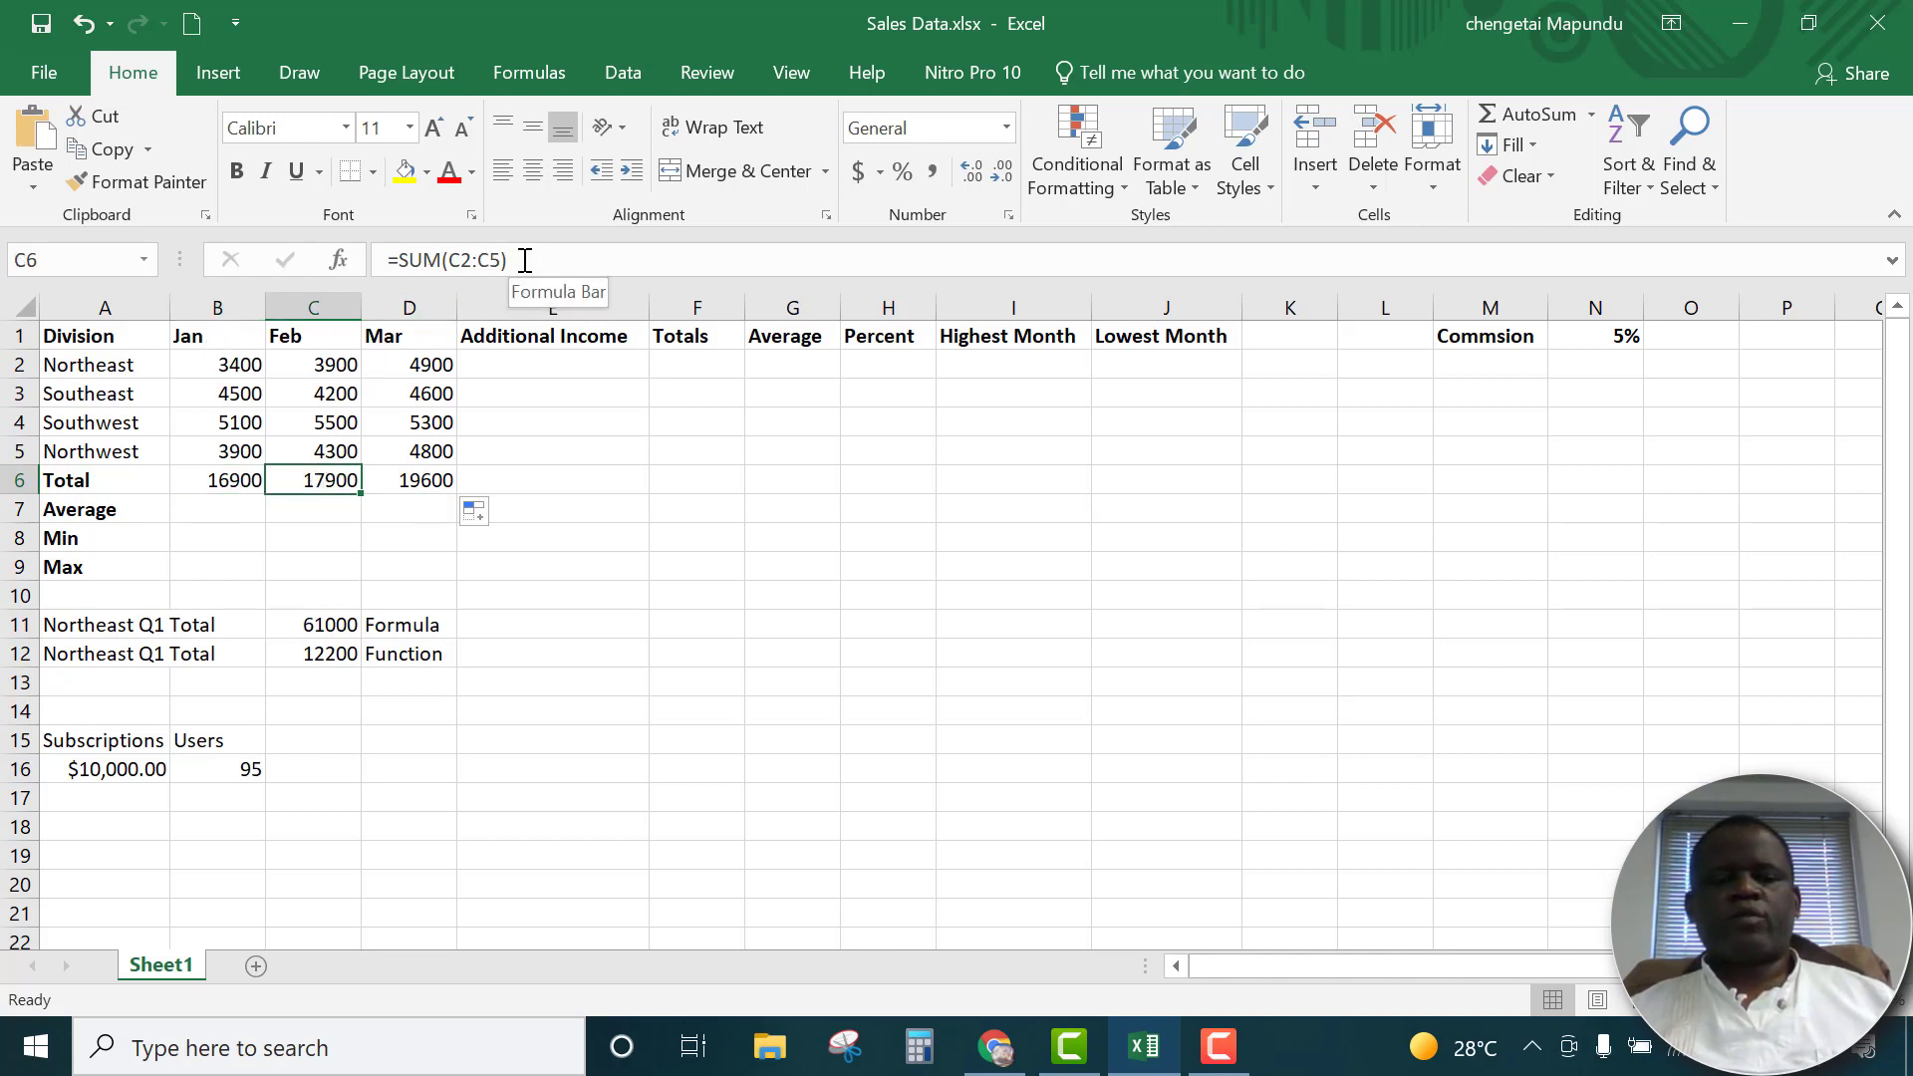
click(435, 474)
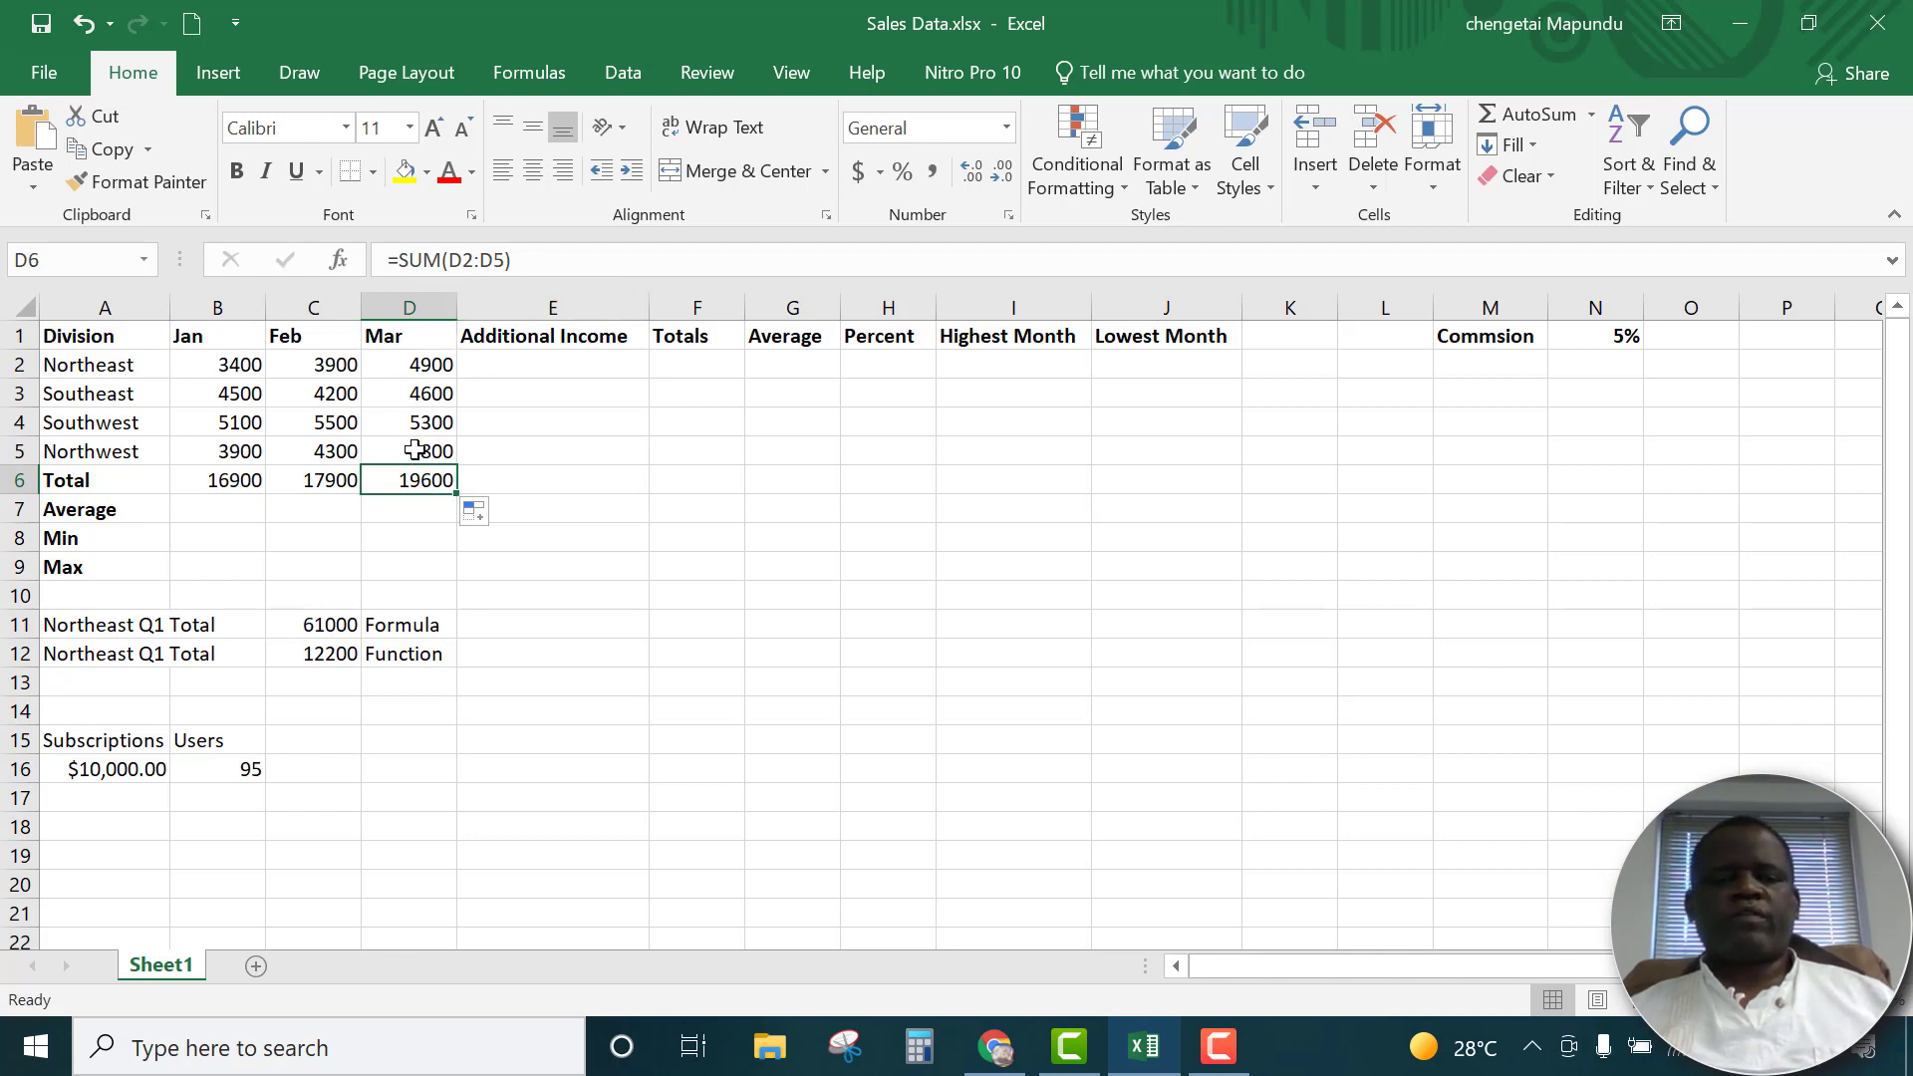
Make the monthly totals in B6:D6 bold
drag(195, 488, 414, 480)
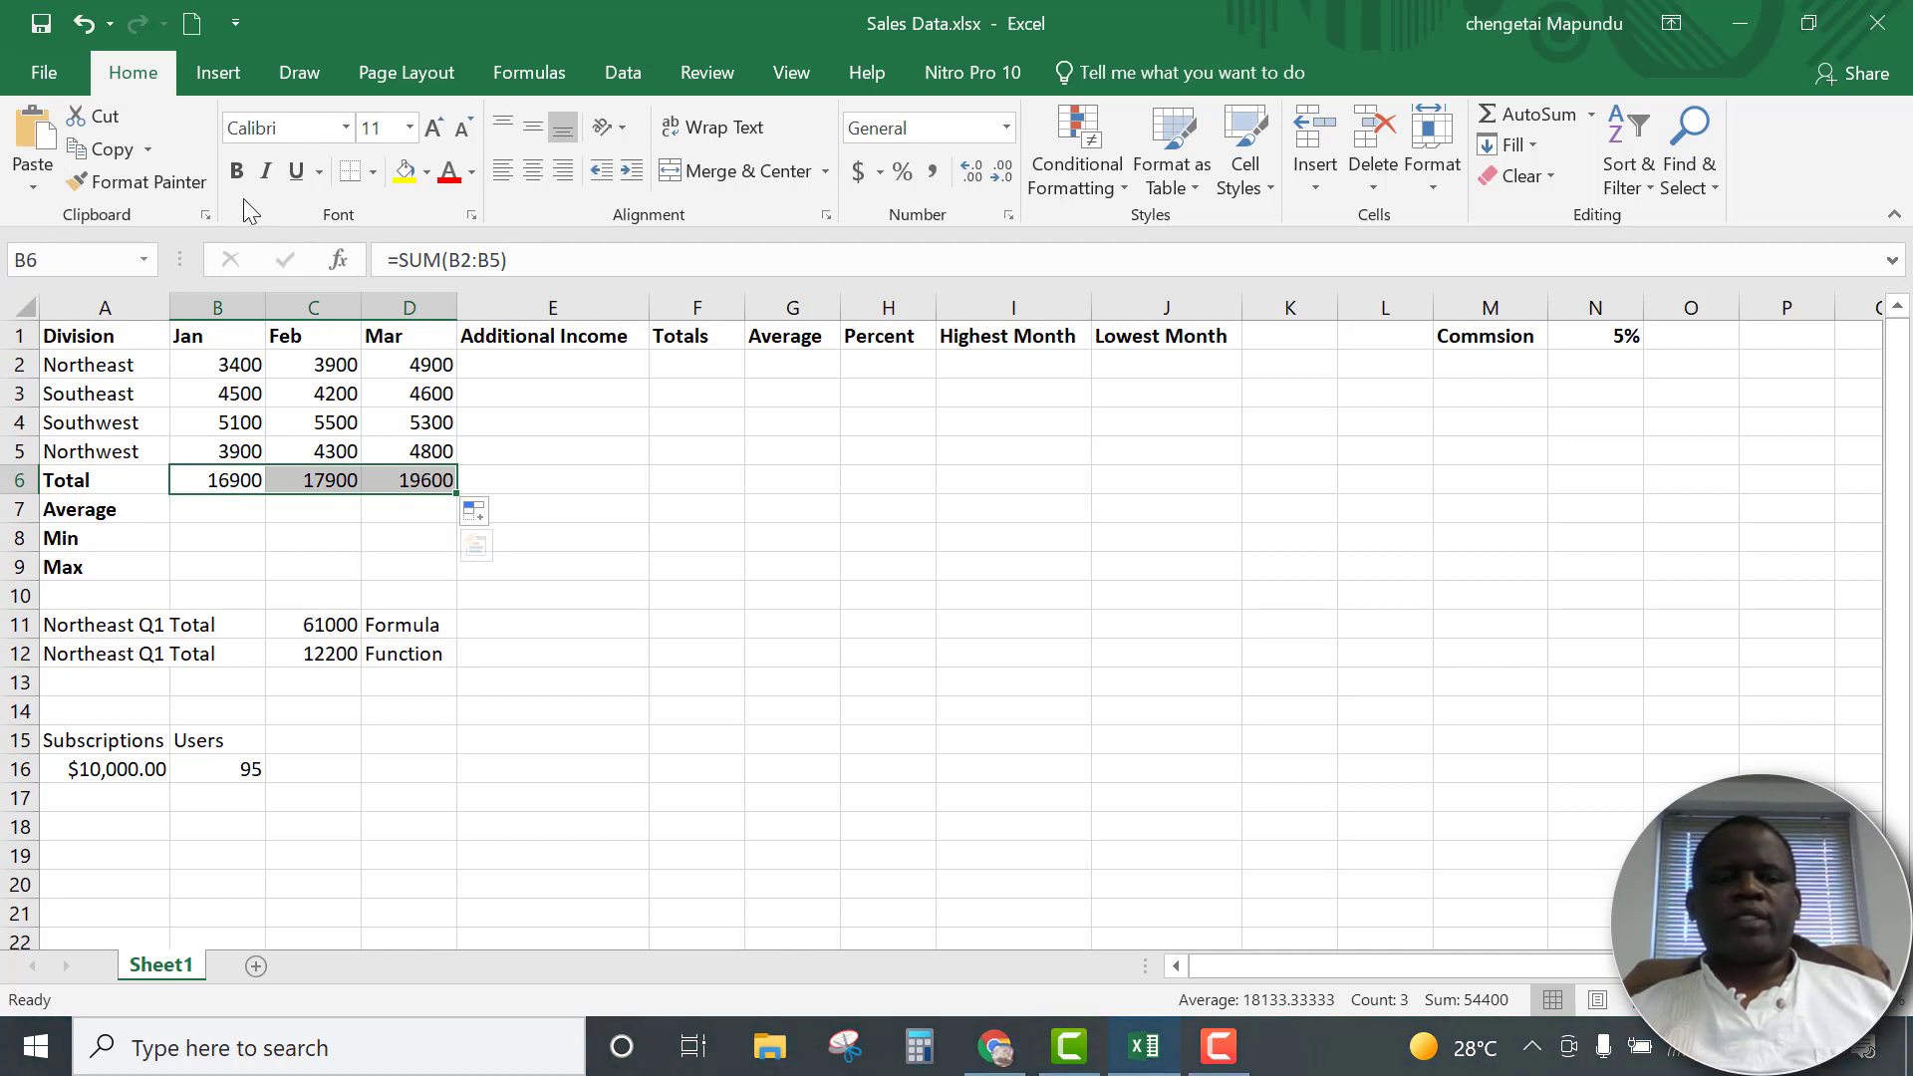
click(236, 171)
click(399, 560)
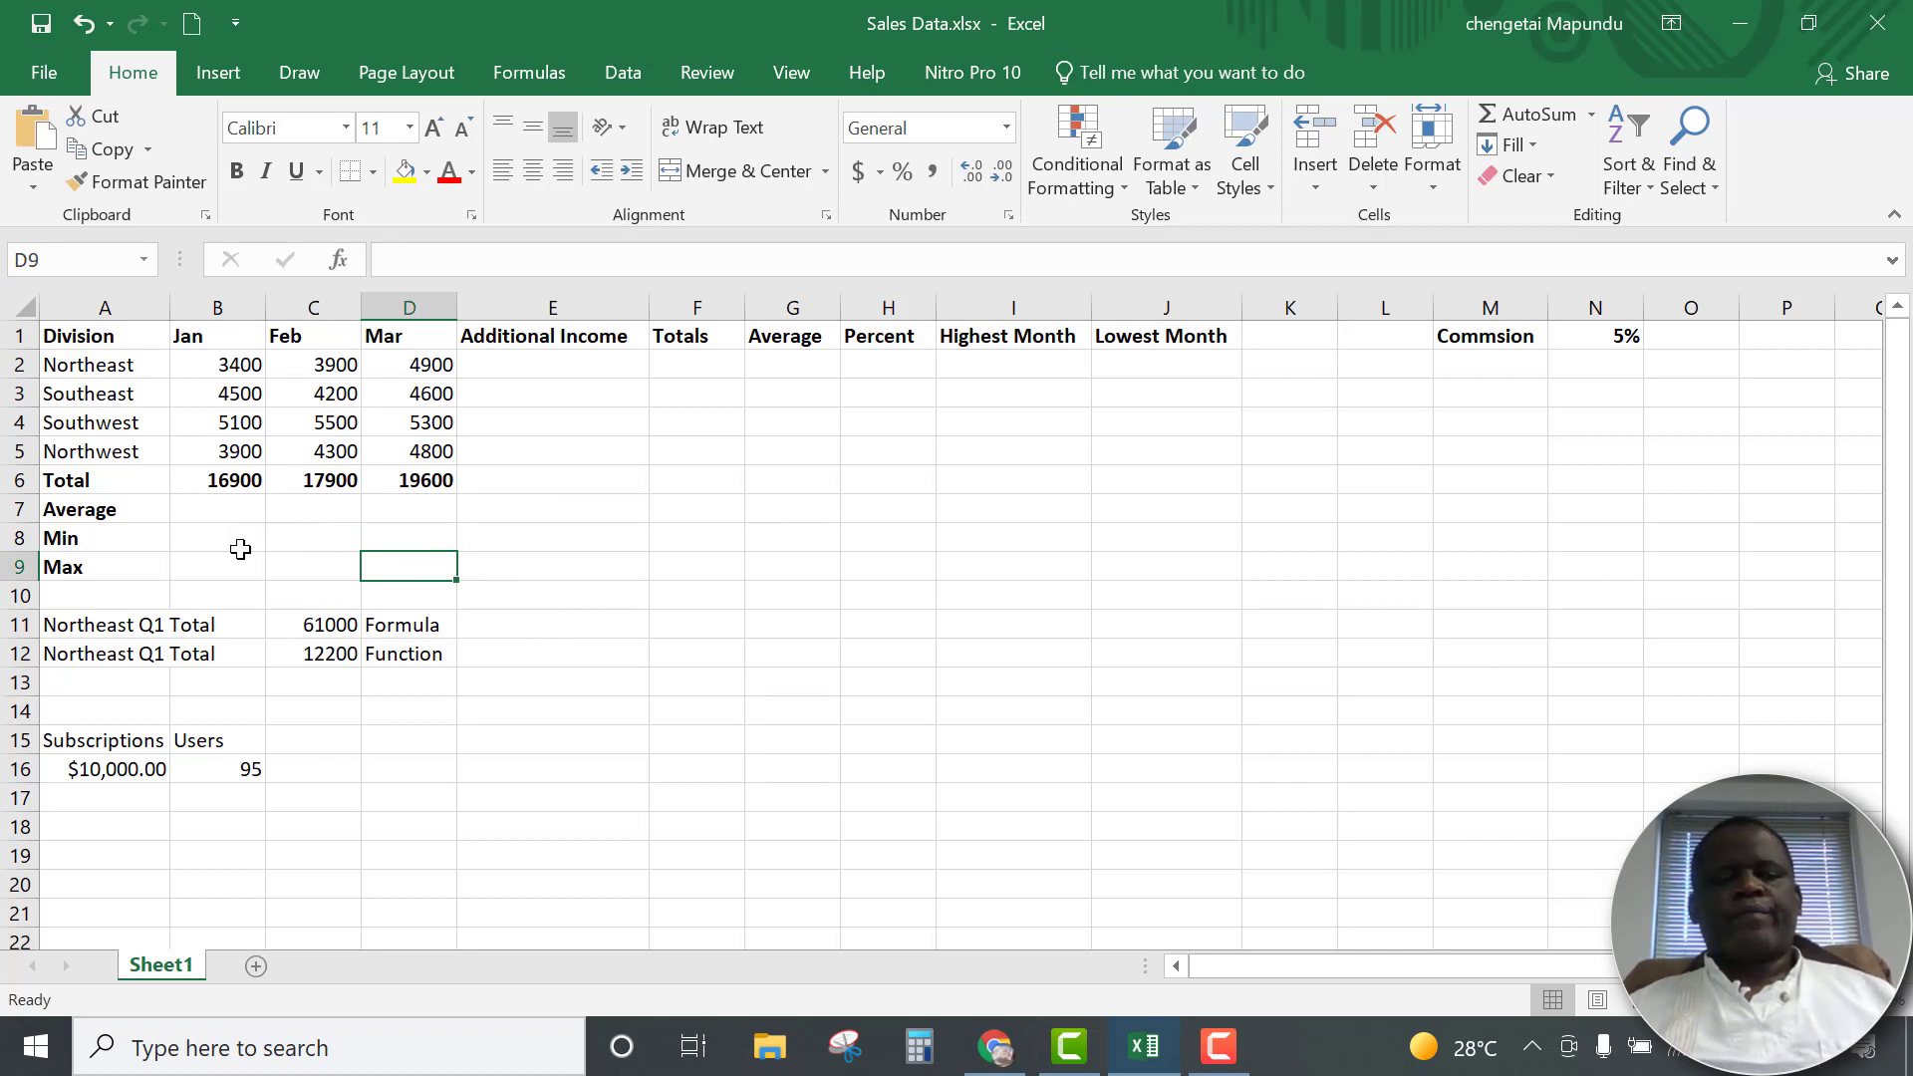
click(222, 474)
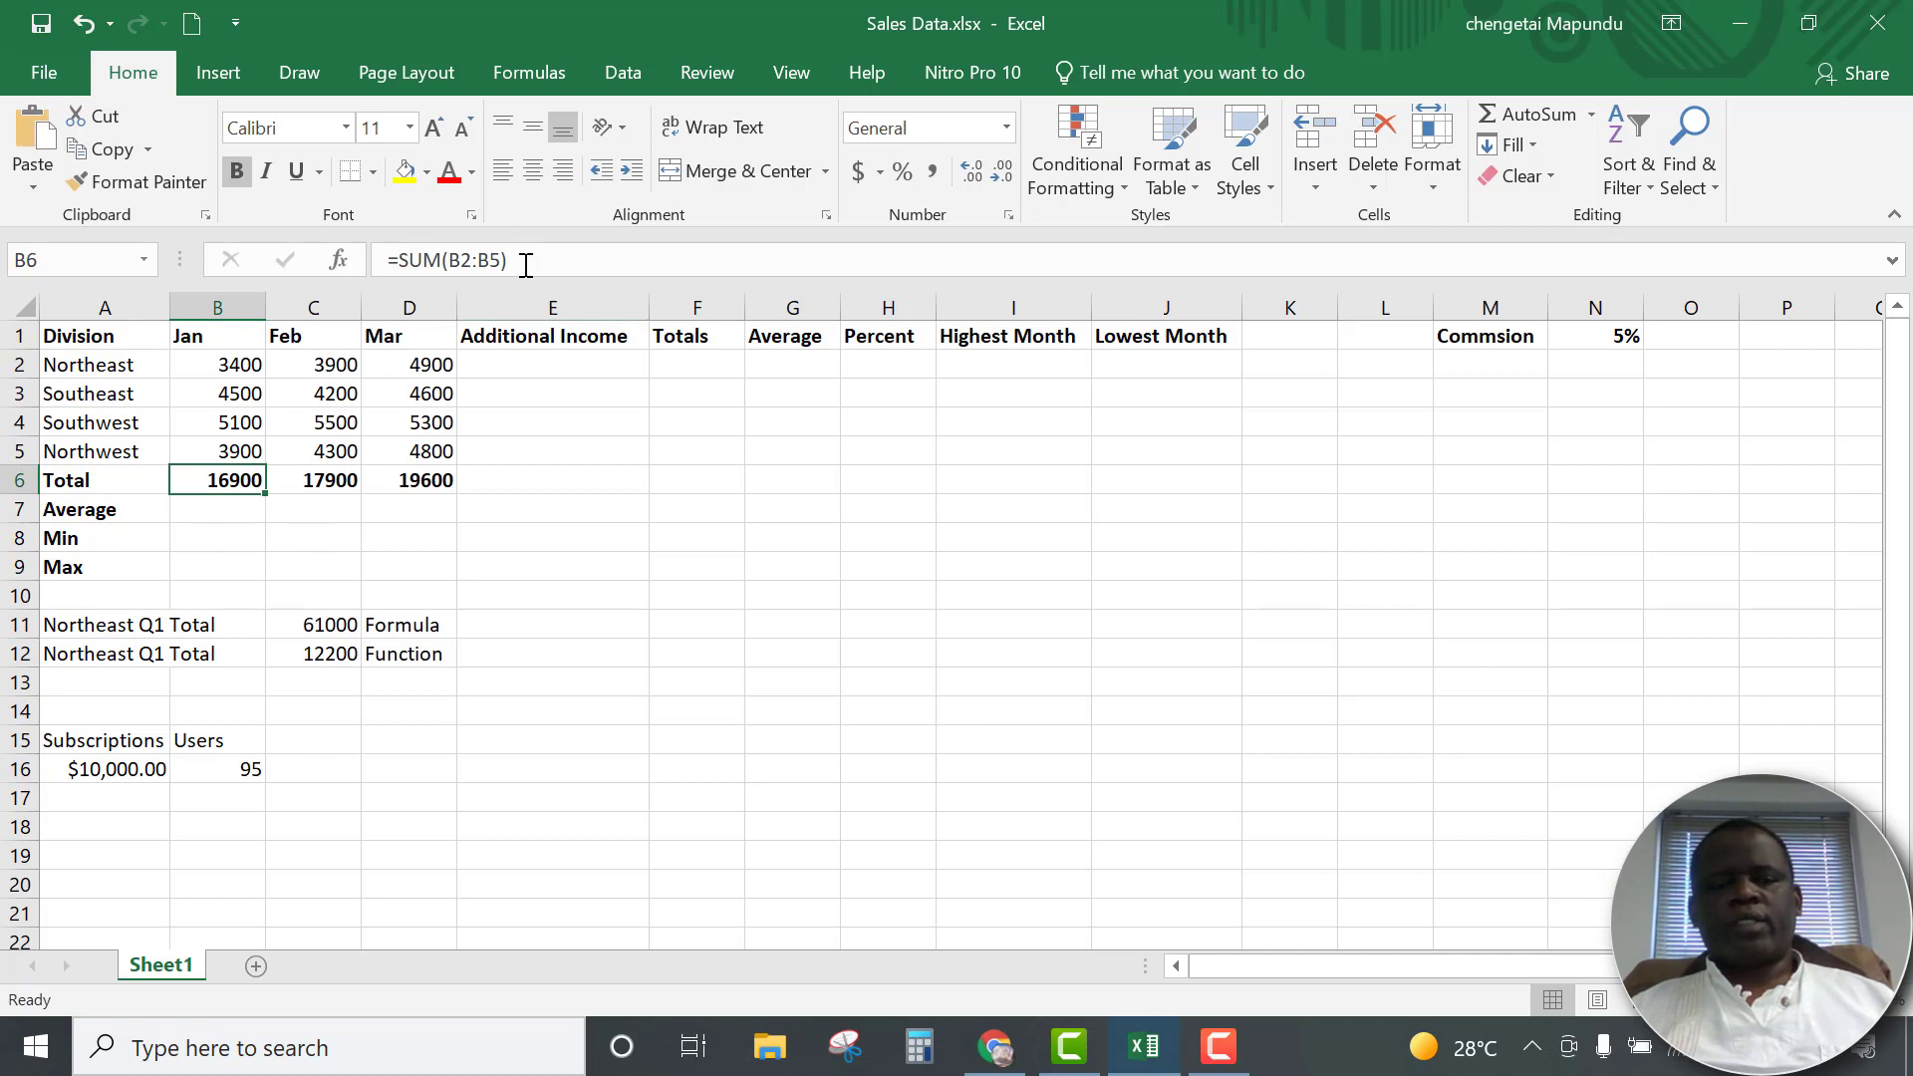
Clear the monthly totals in B6:D6 and re-enter the January total in B6 using AutoSum over B2:B5
drag(432, 482, 229, 486)
key(Delete)
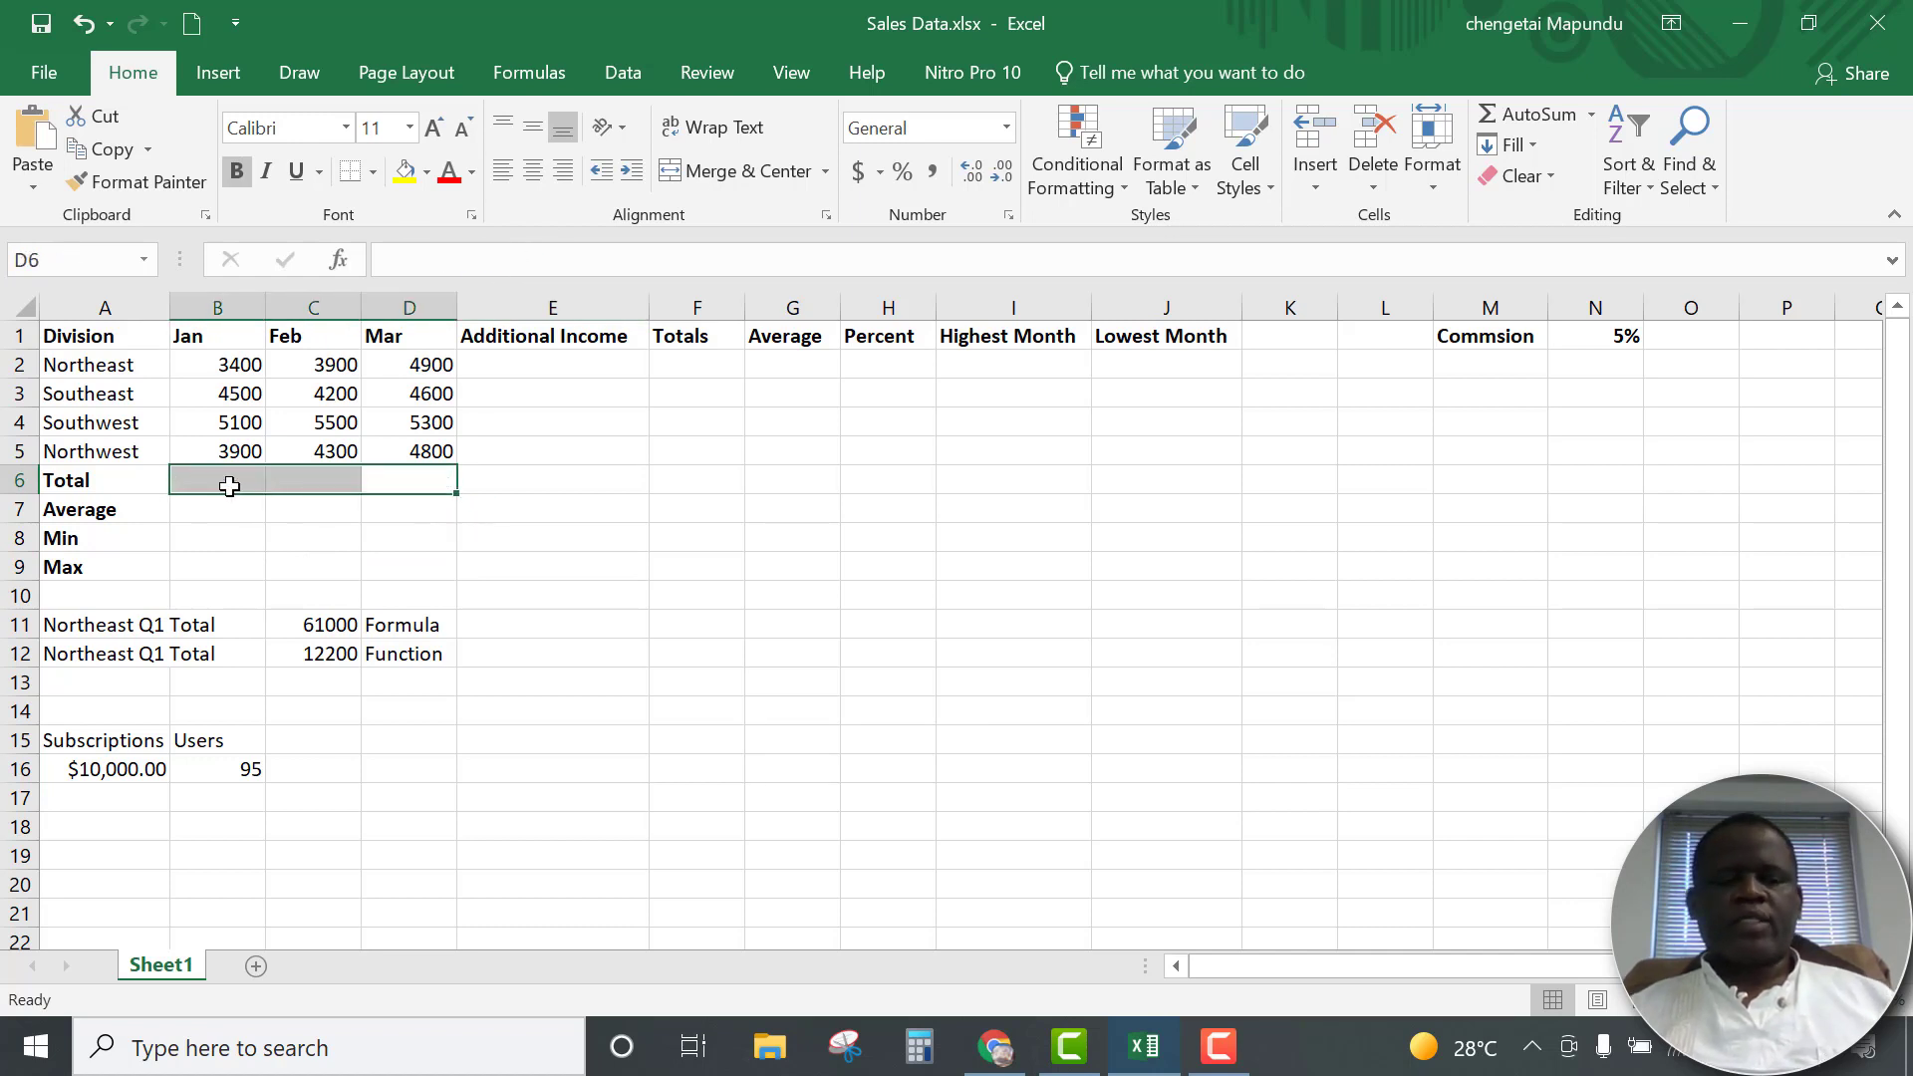
click(269, 534)
click(196, 481)
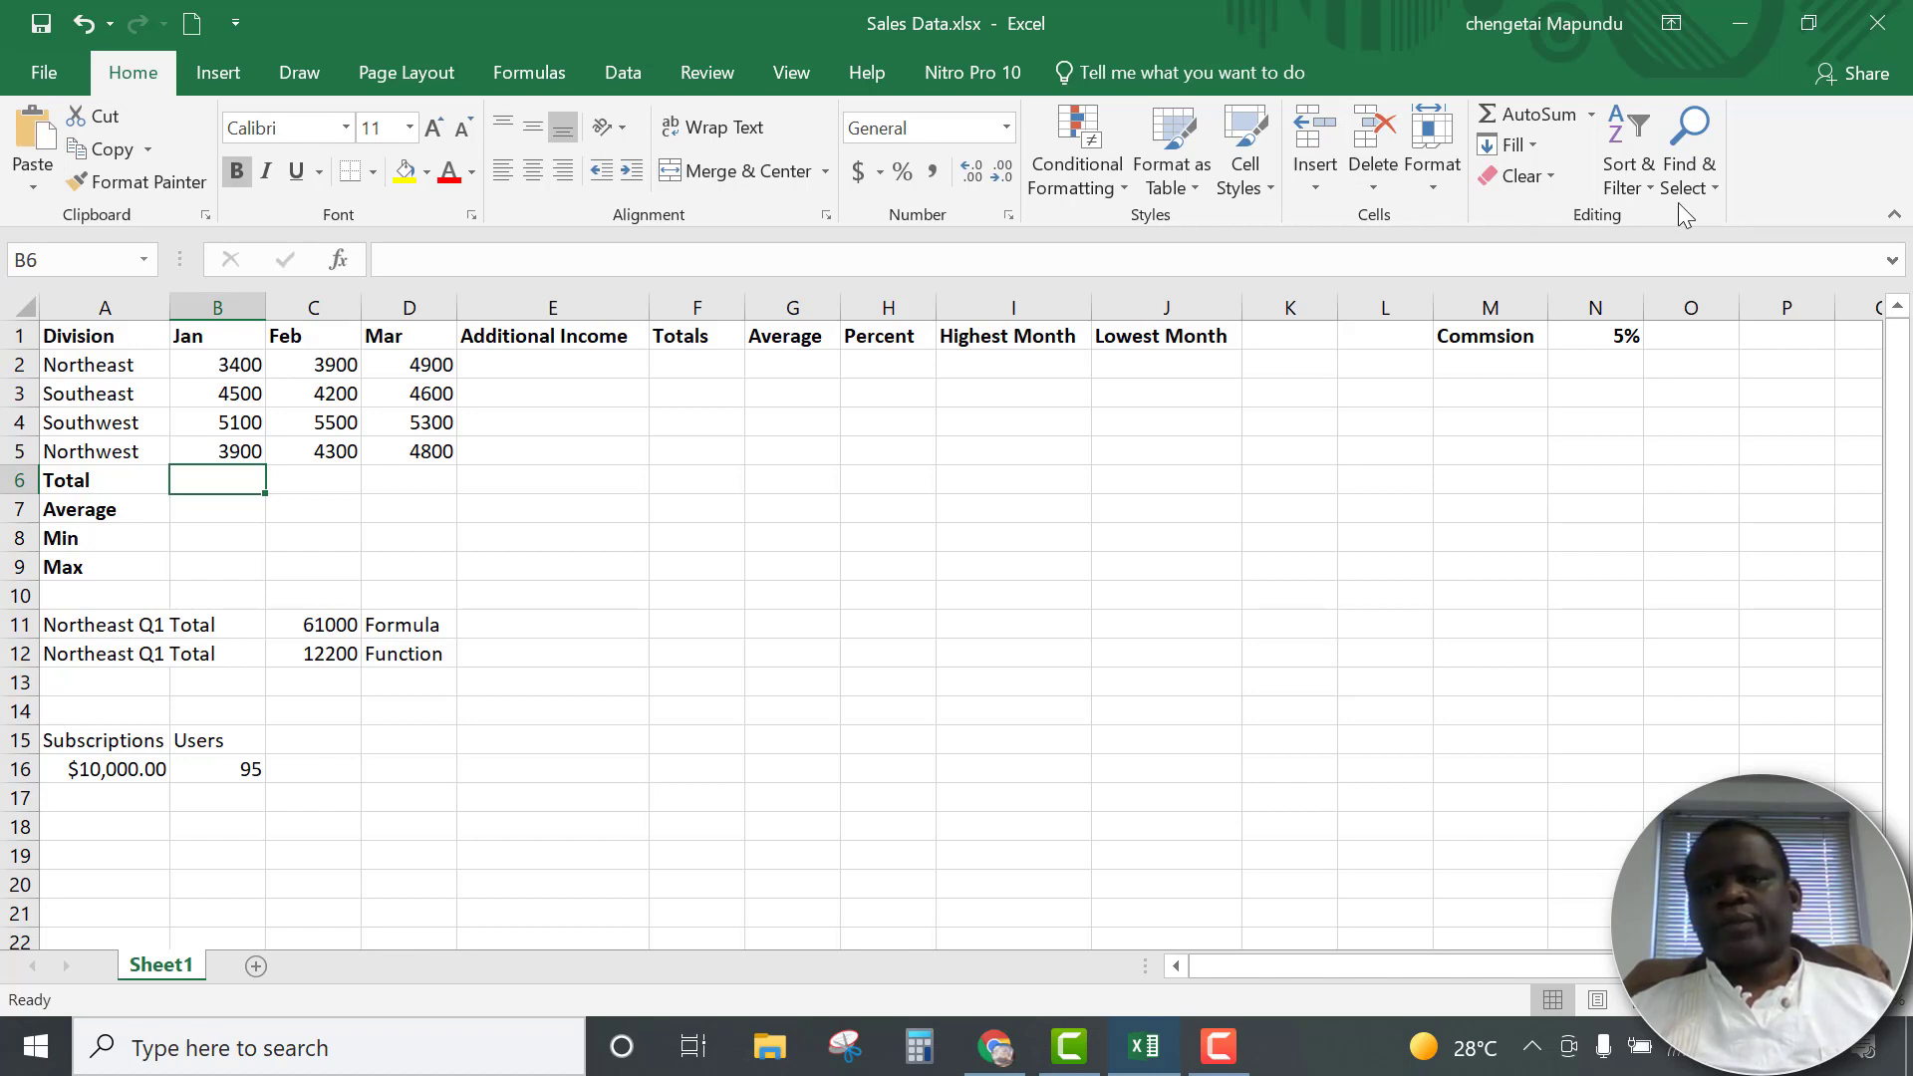
click(1513, 111)
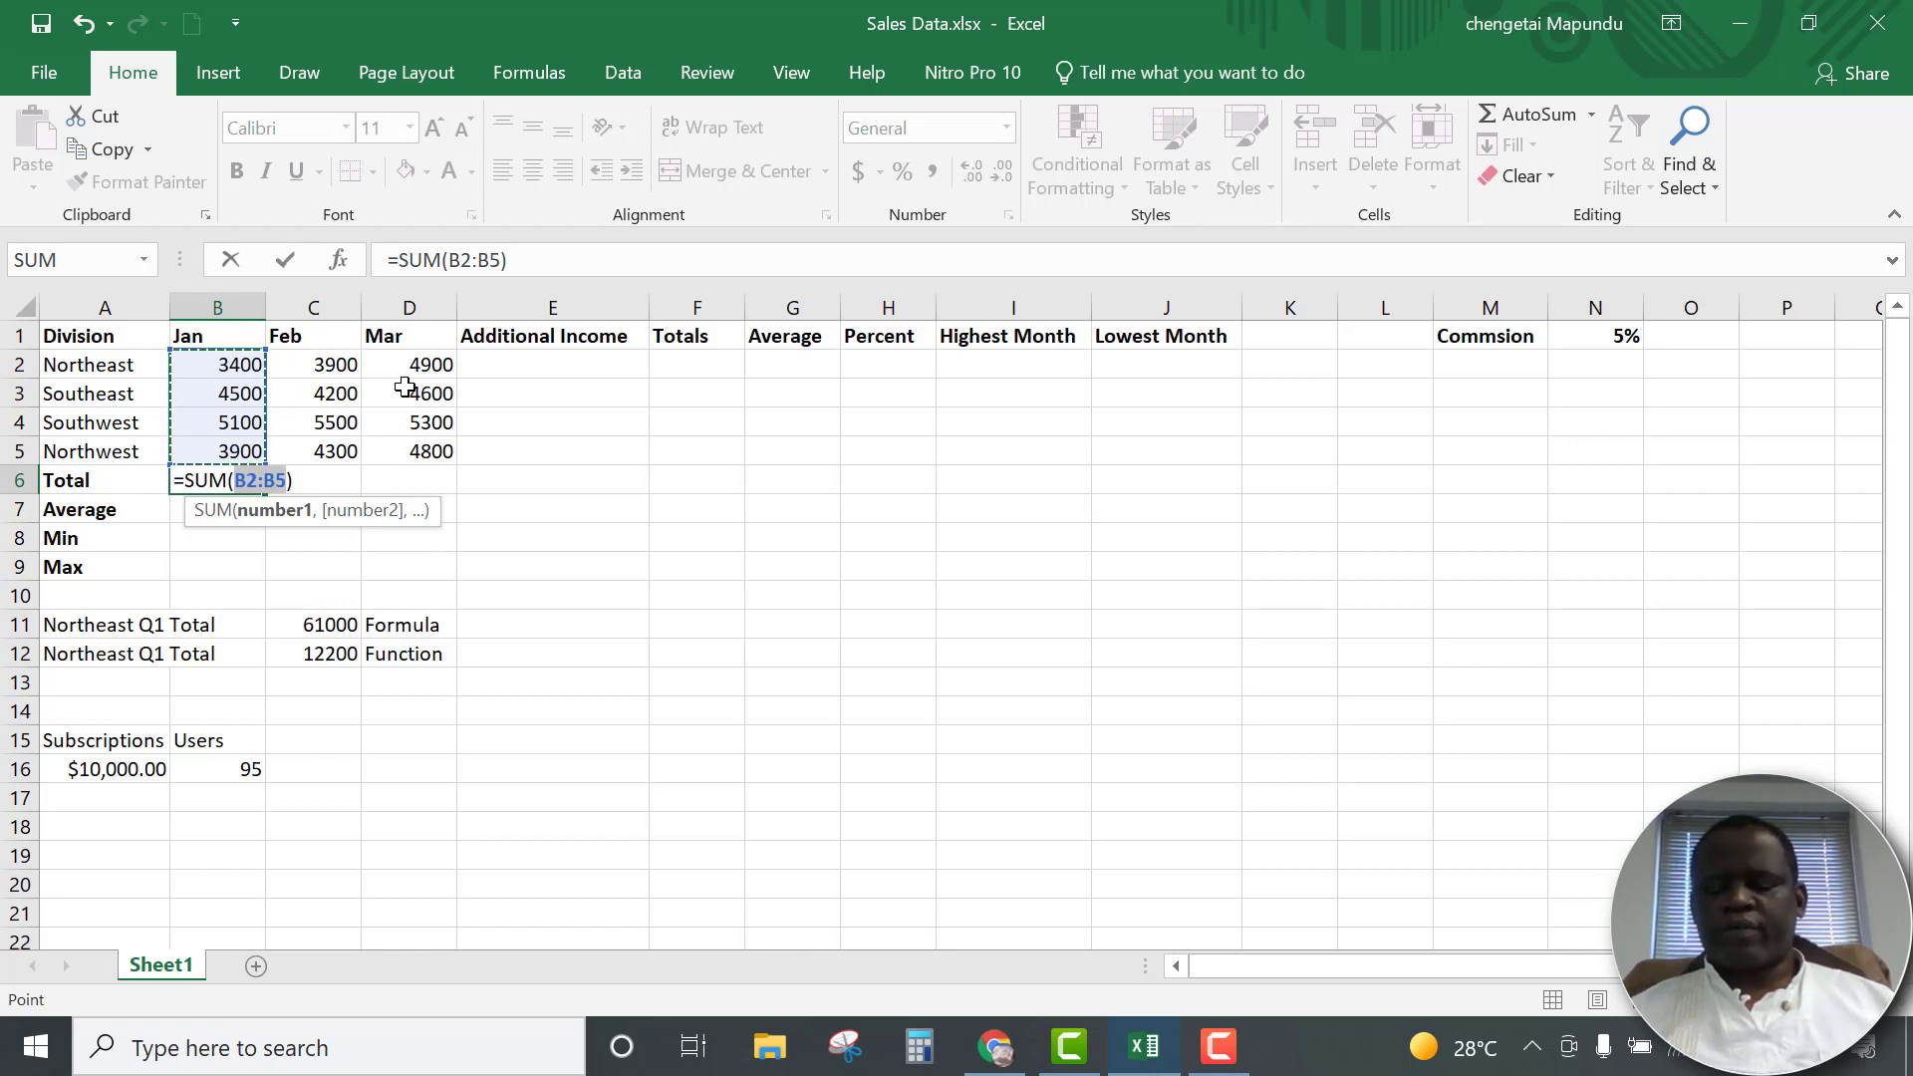
key(Return)
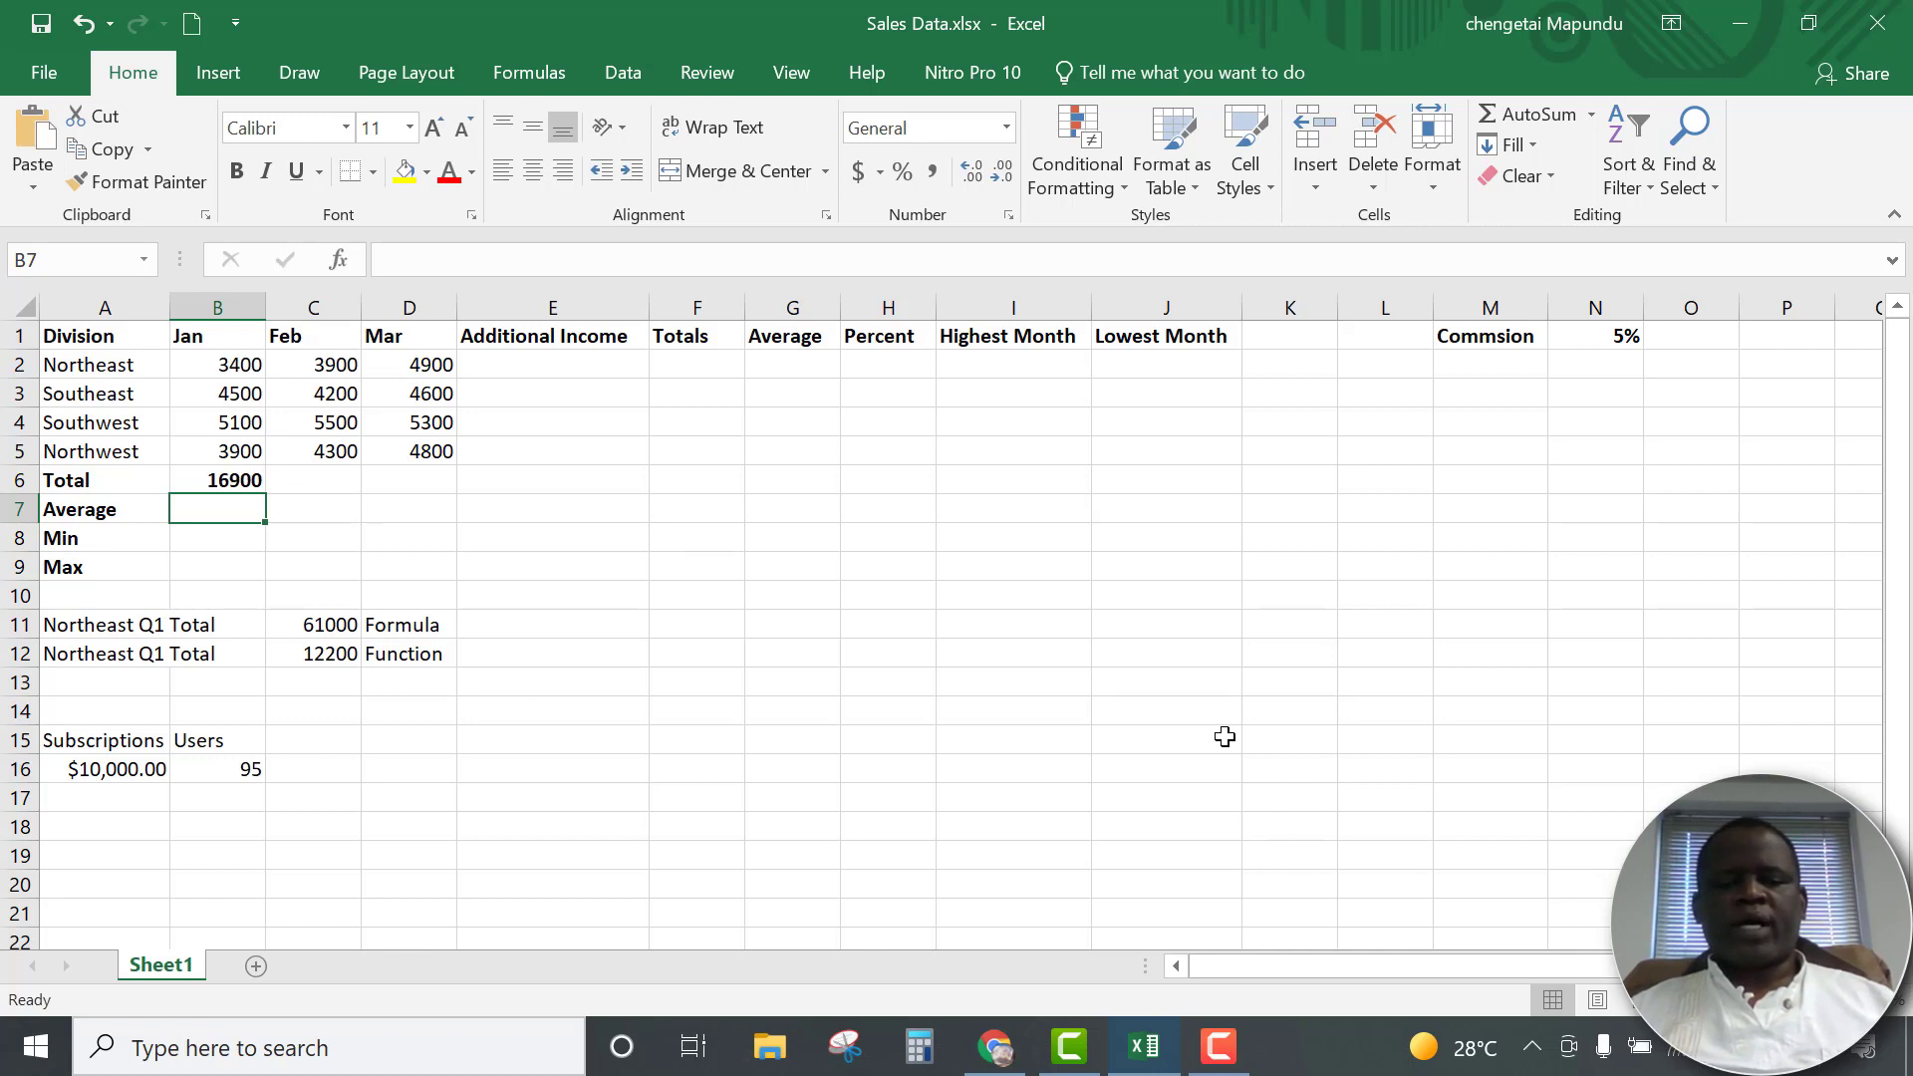
Fill the January total formula from B6 across to the February and March totals in C6:D6
click(1360, 961)
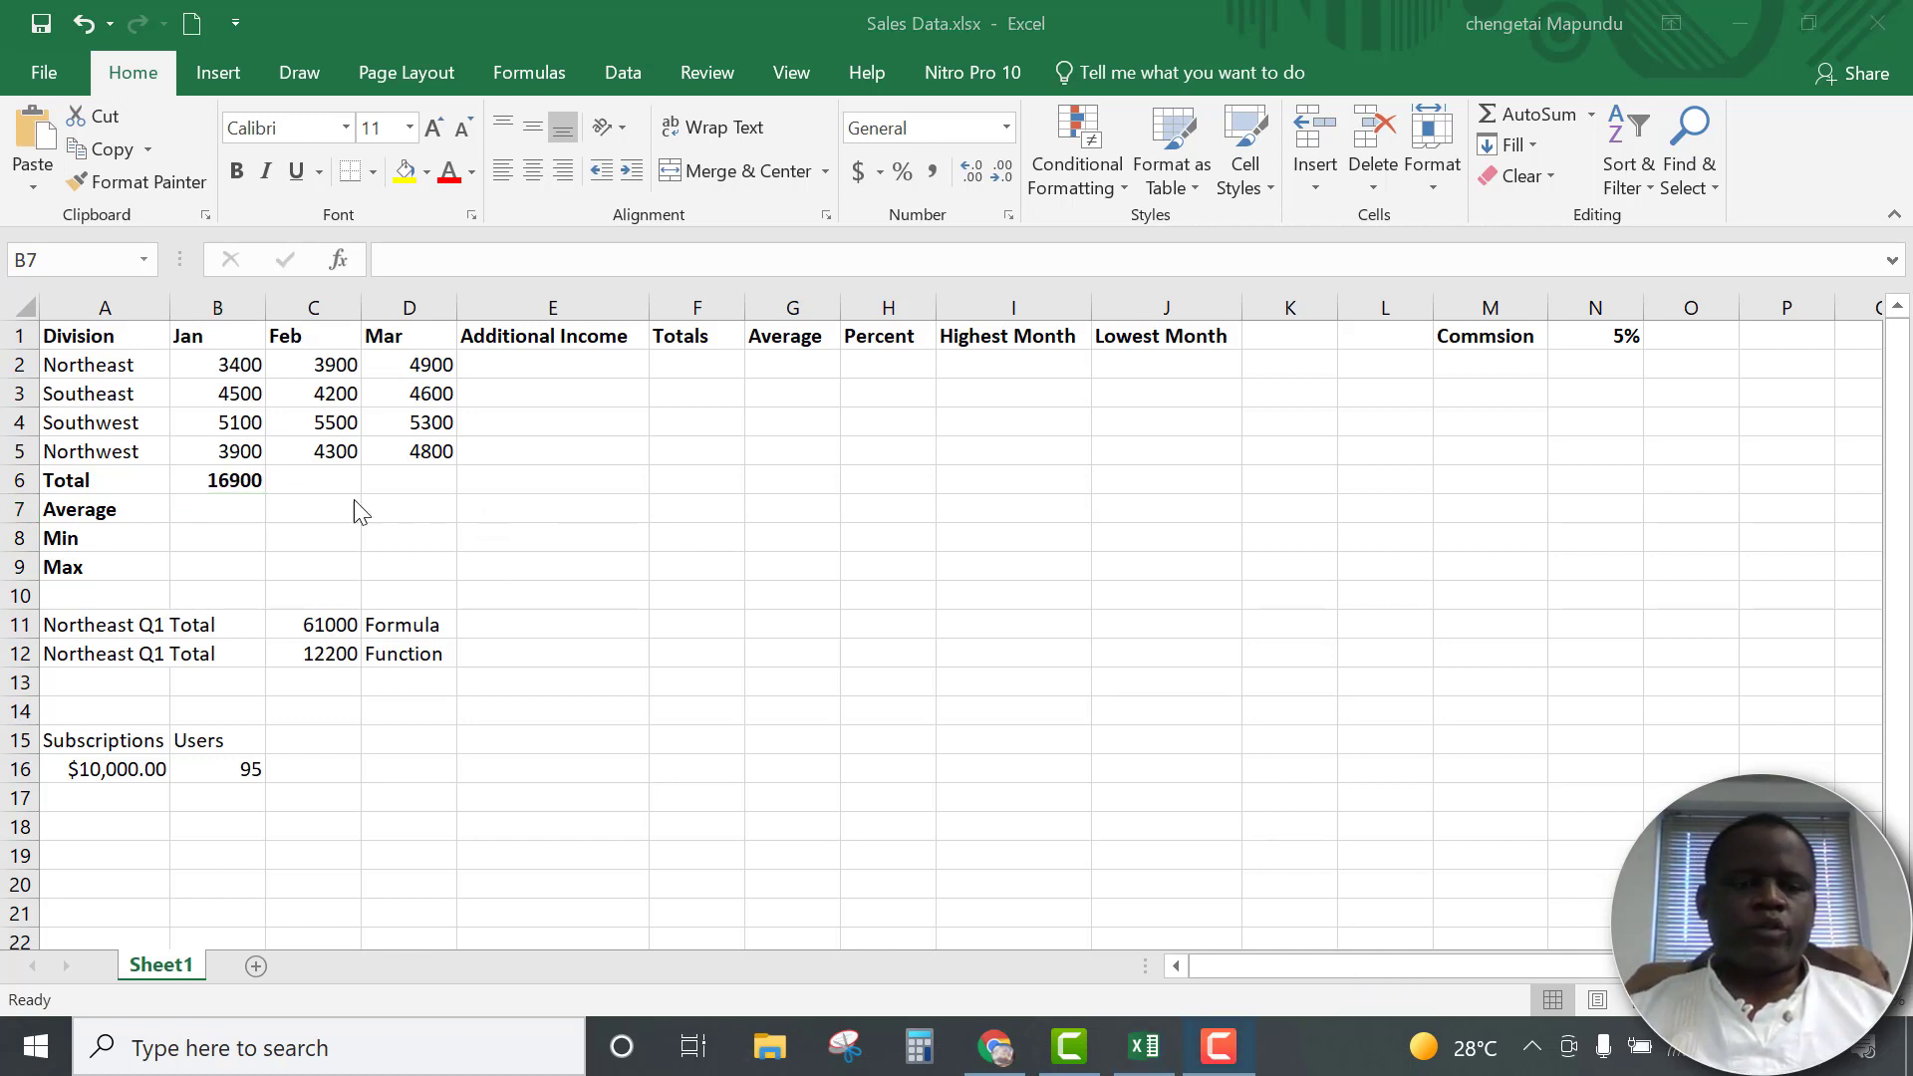
click(239, 480)
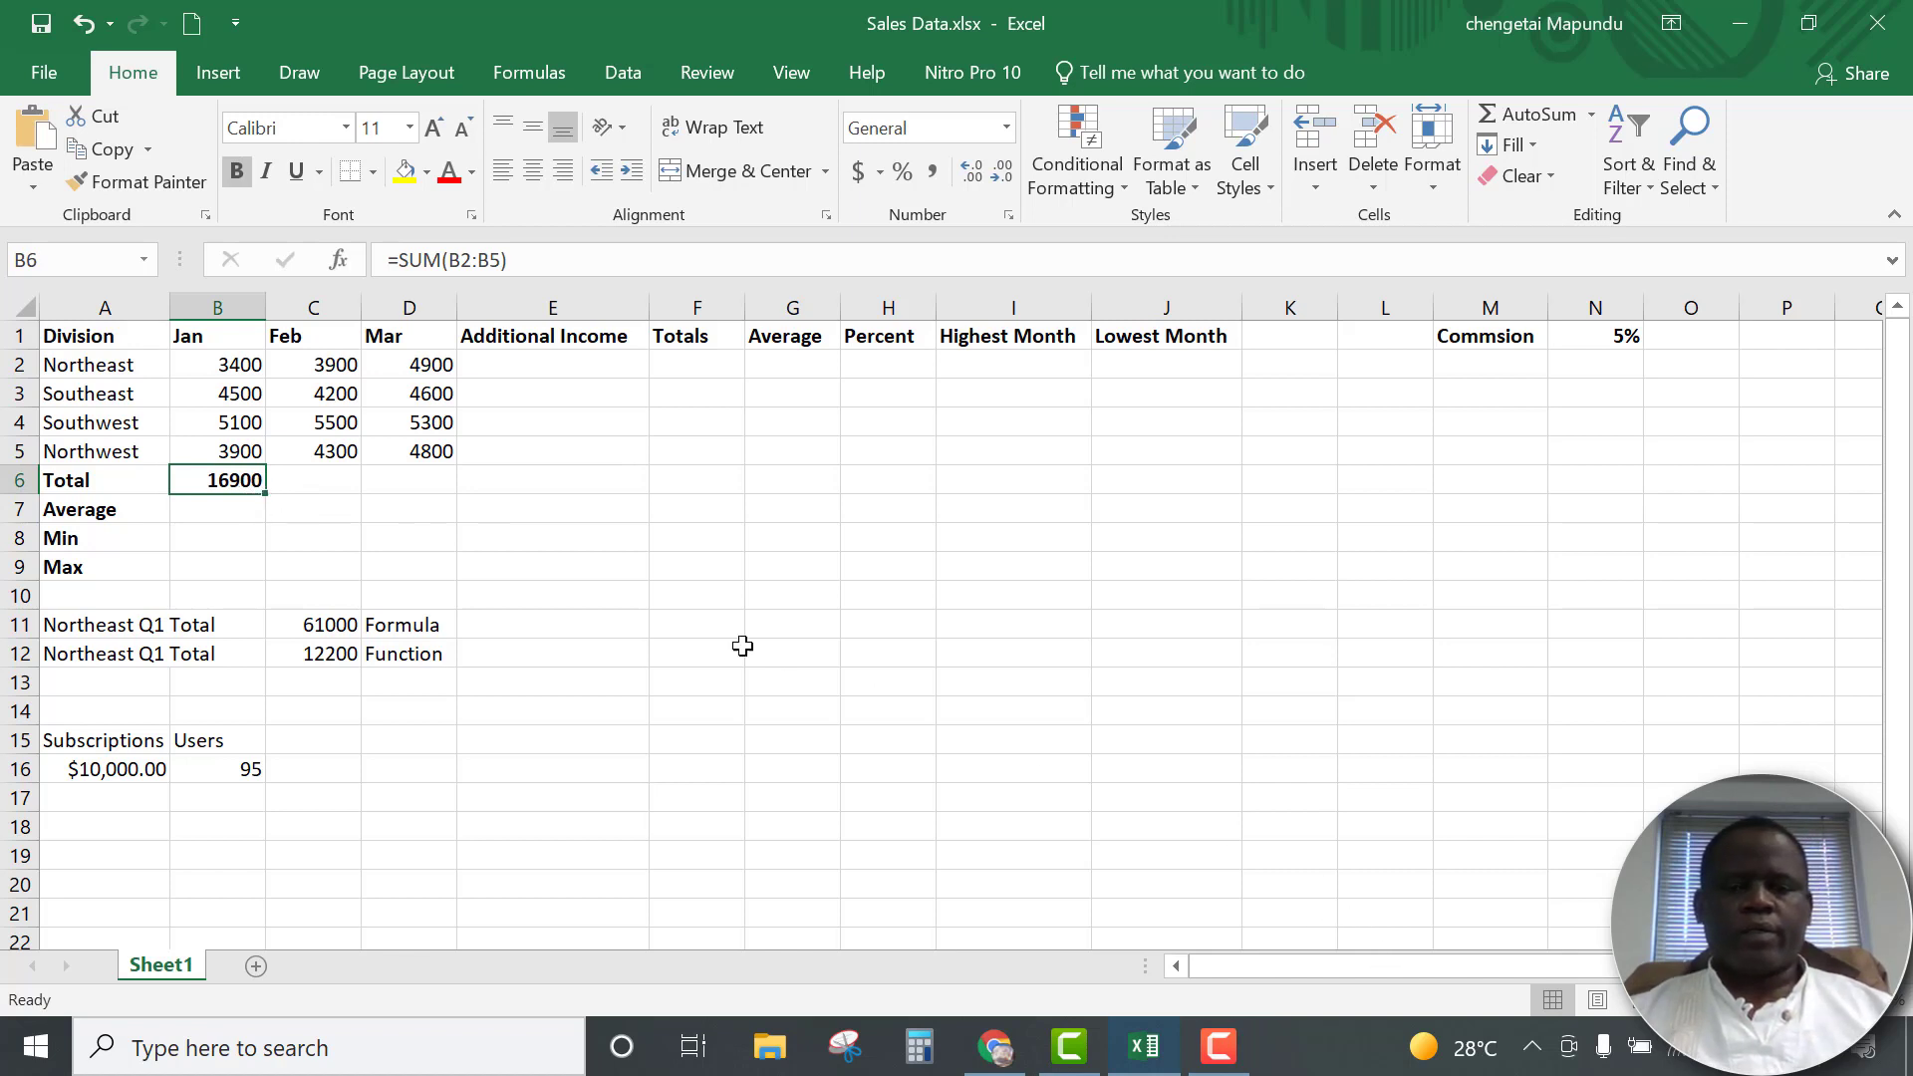
click(1386, 942)
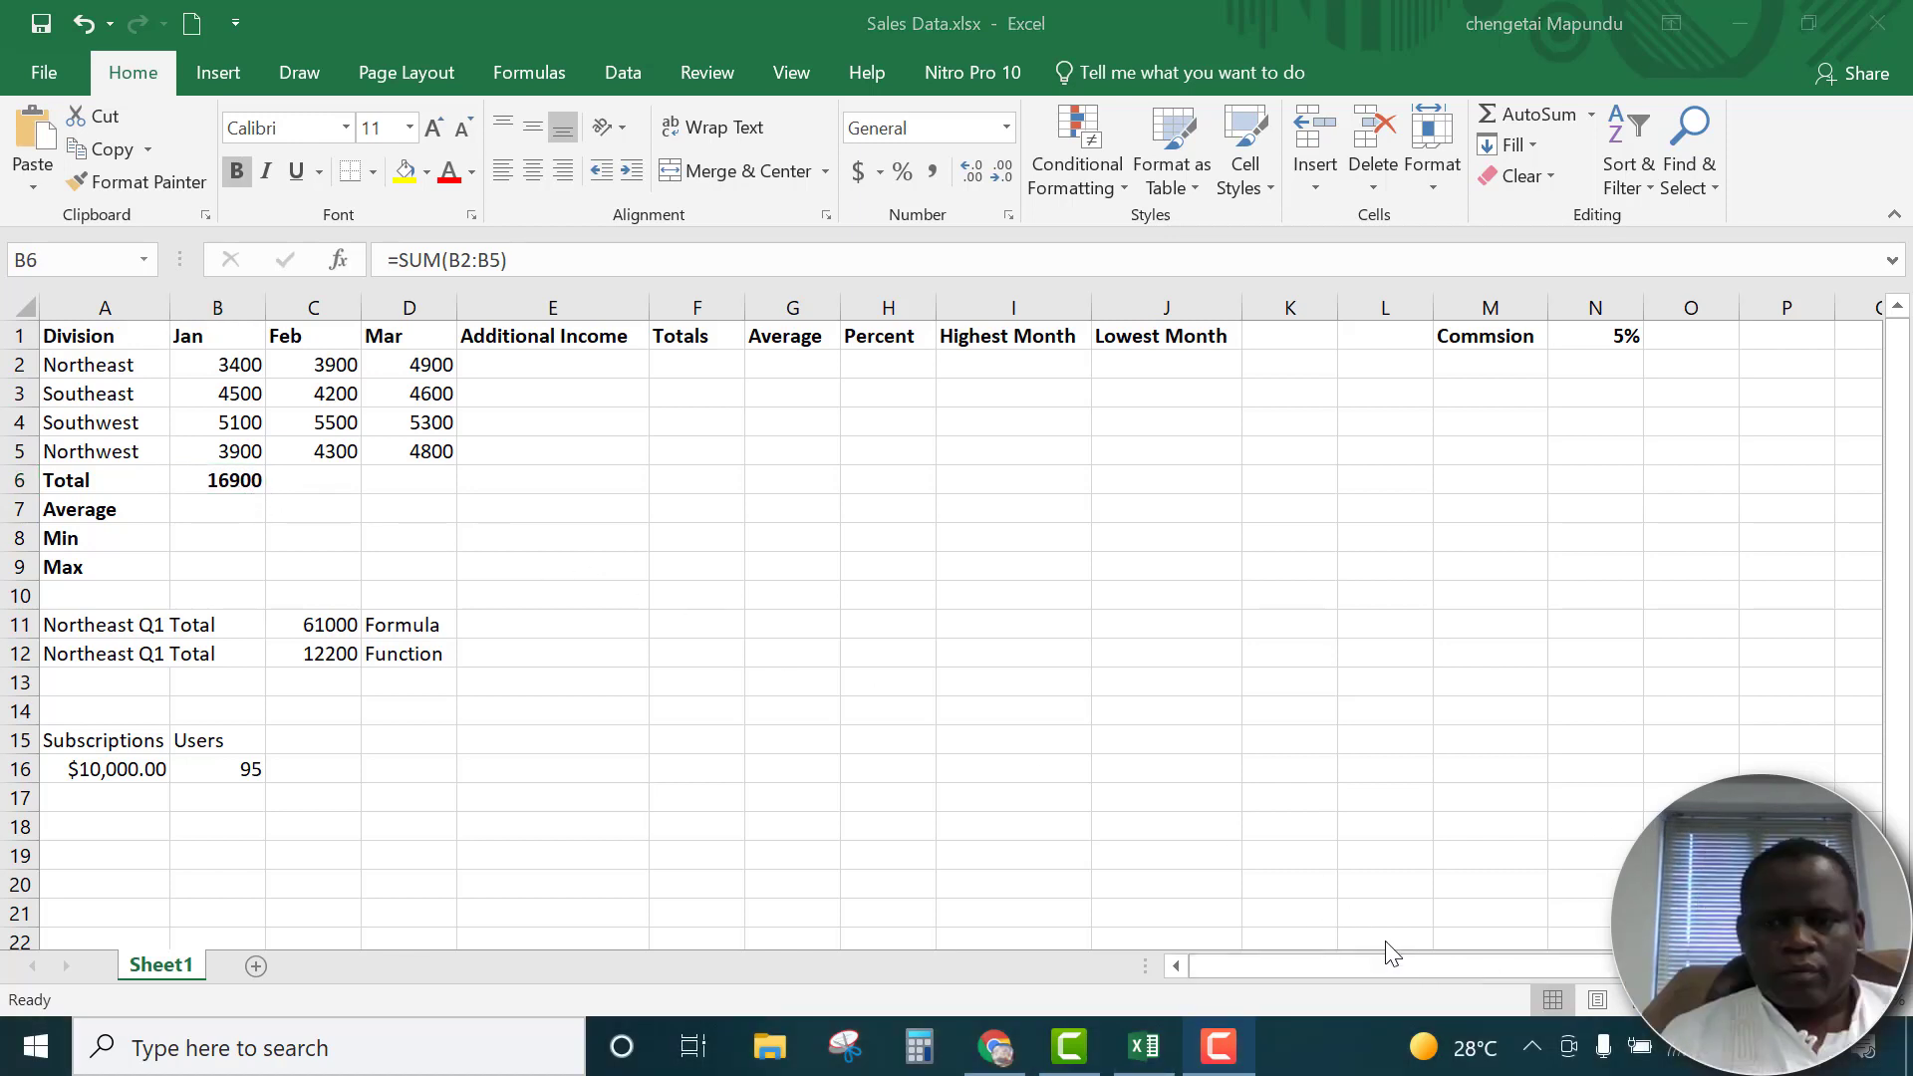
click(232, 487)
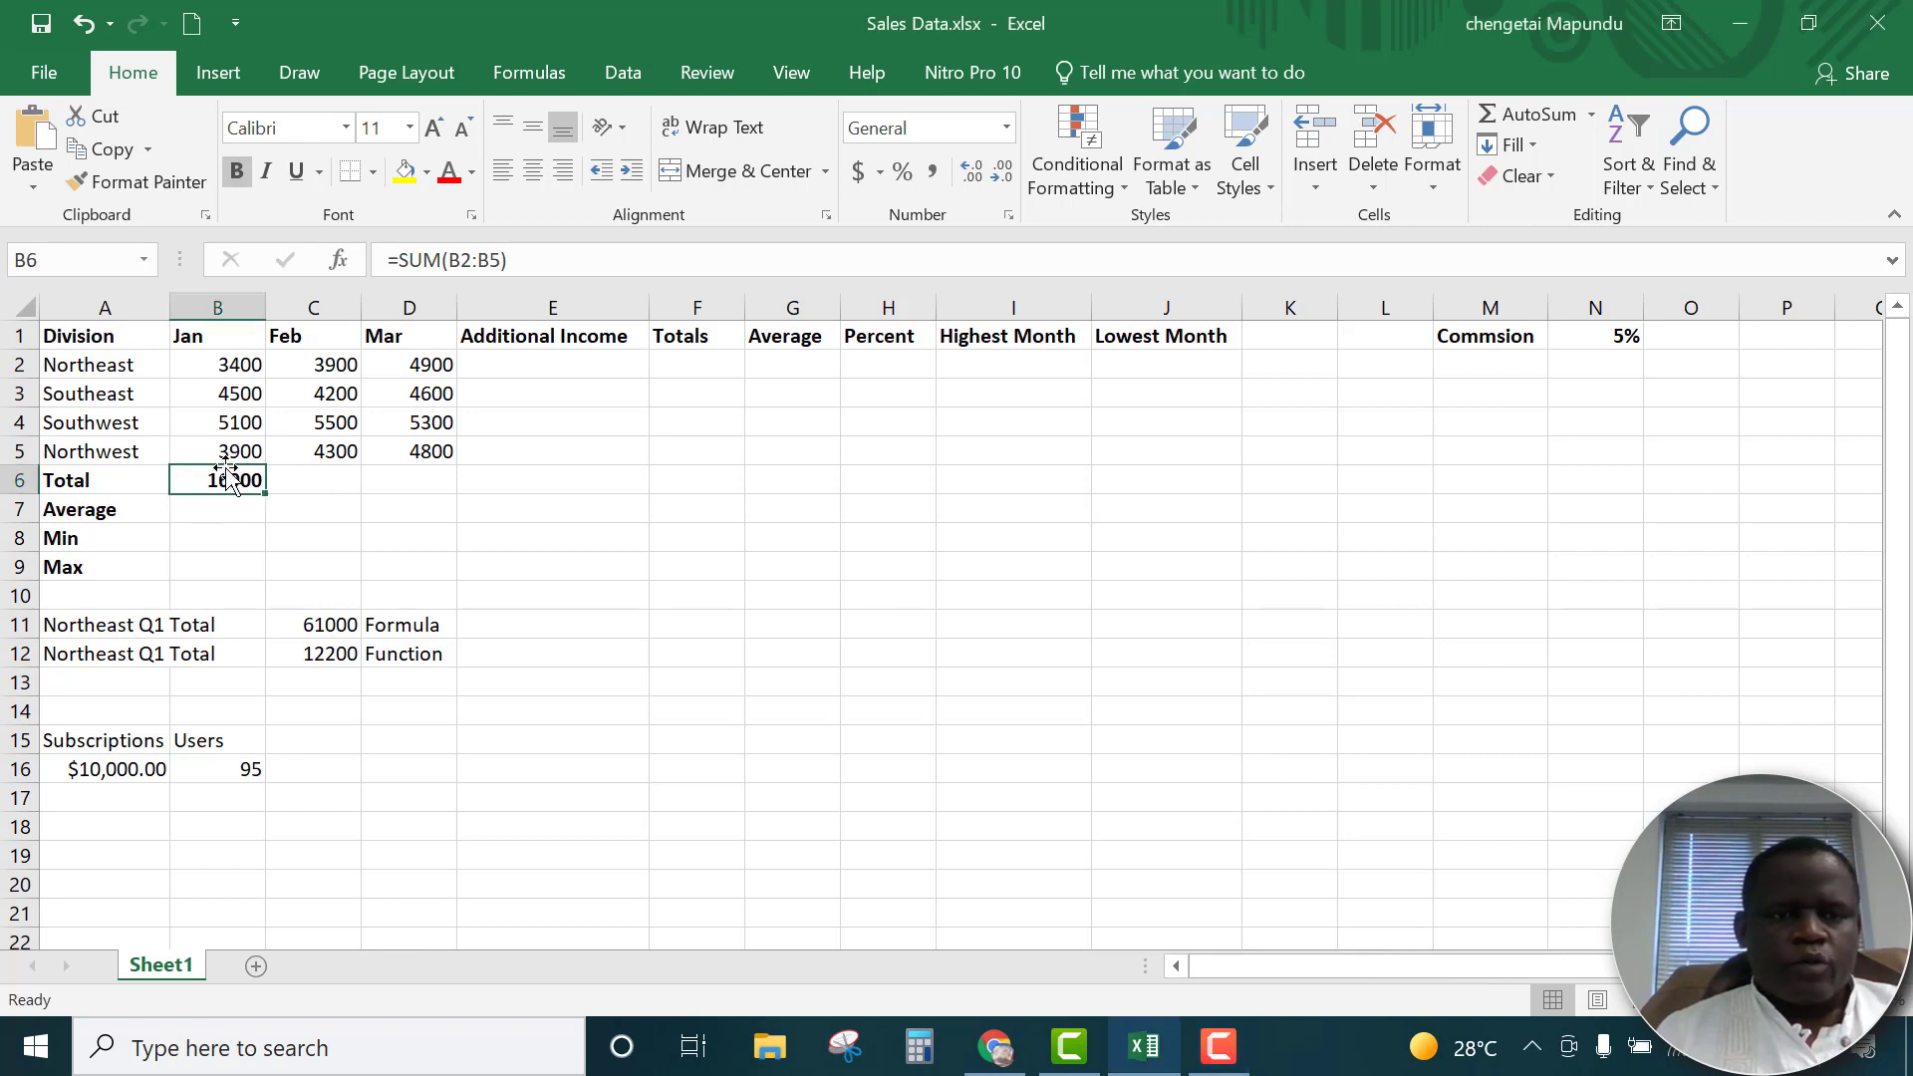
drag(265, 494, 430, 489)
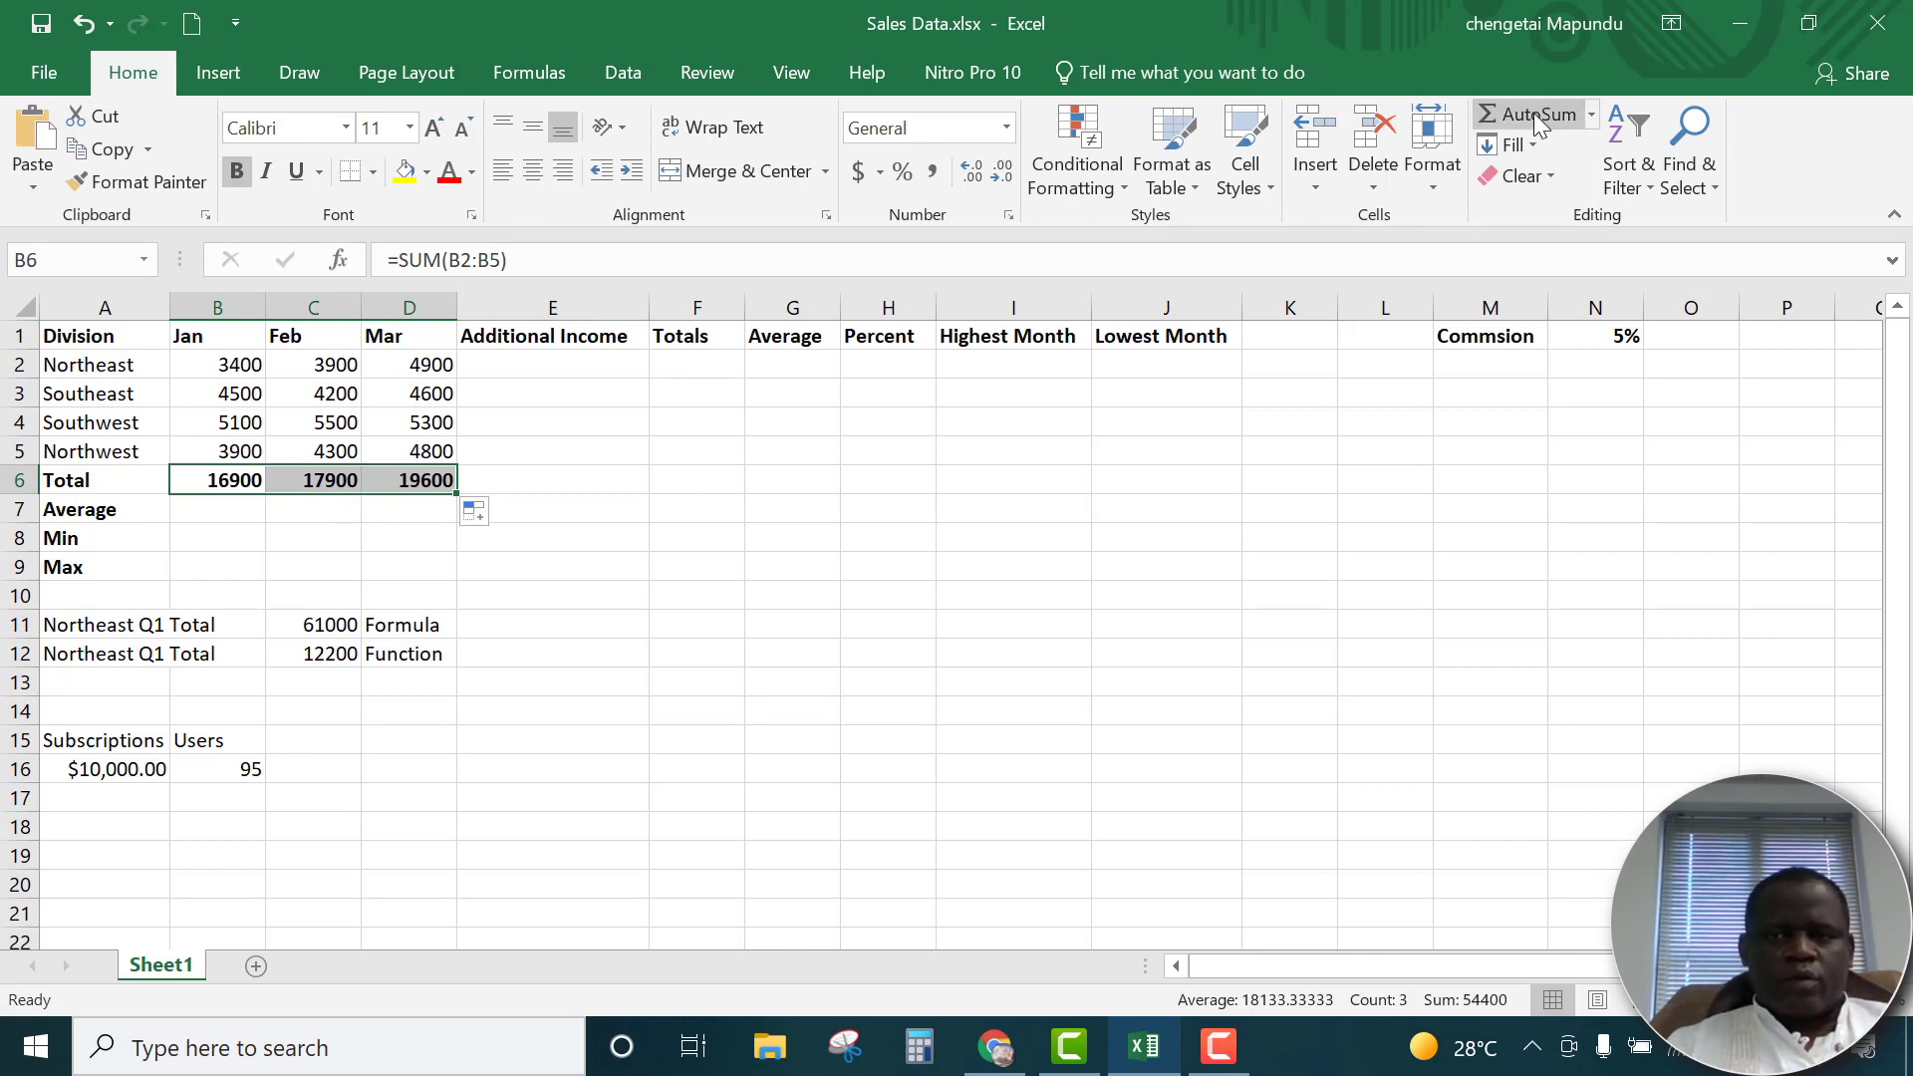
Enter an AVERAGE formula for B2:B5 in B7 and fill it across to C7:D7
click(218, 513)
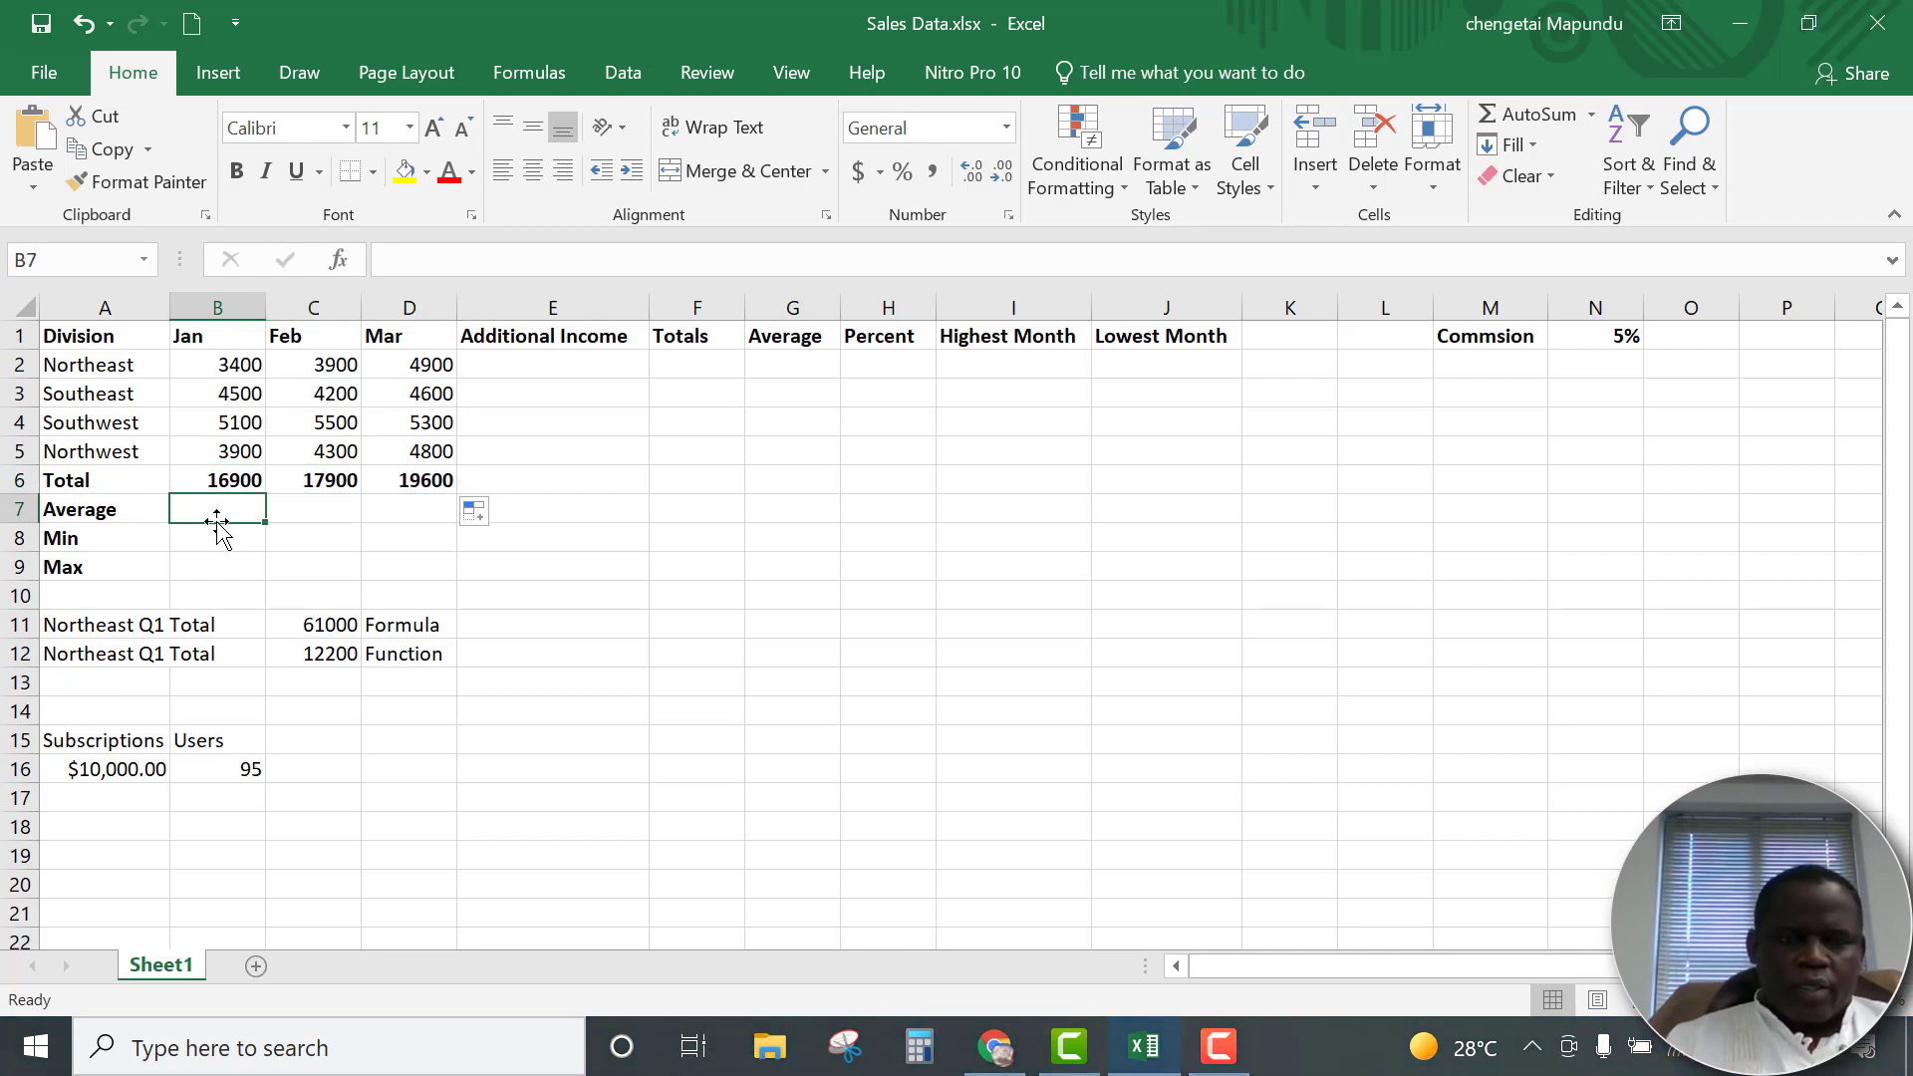
text(=av)
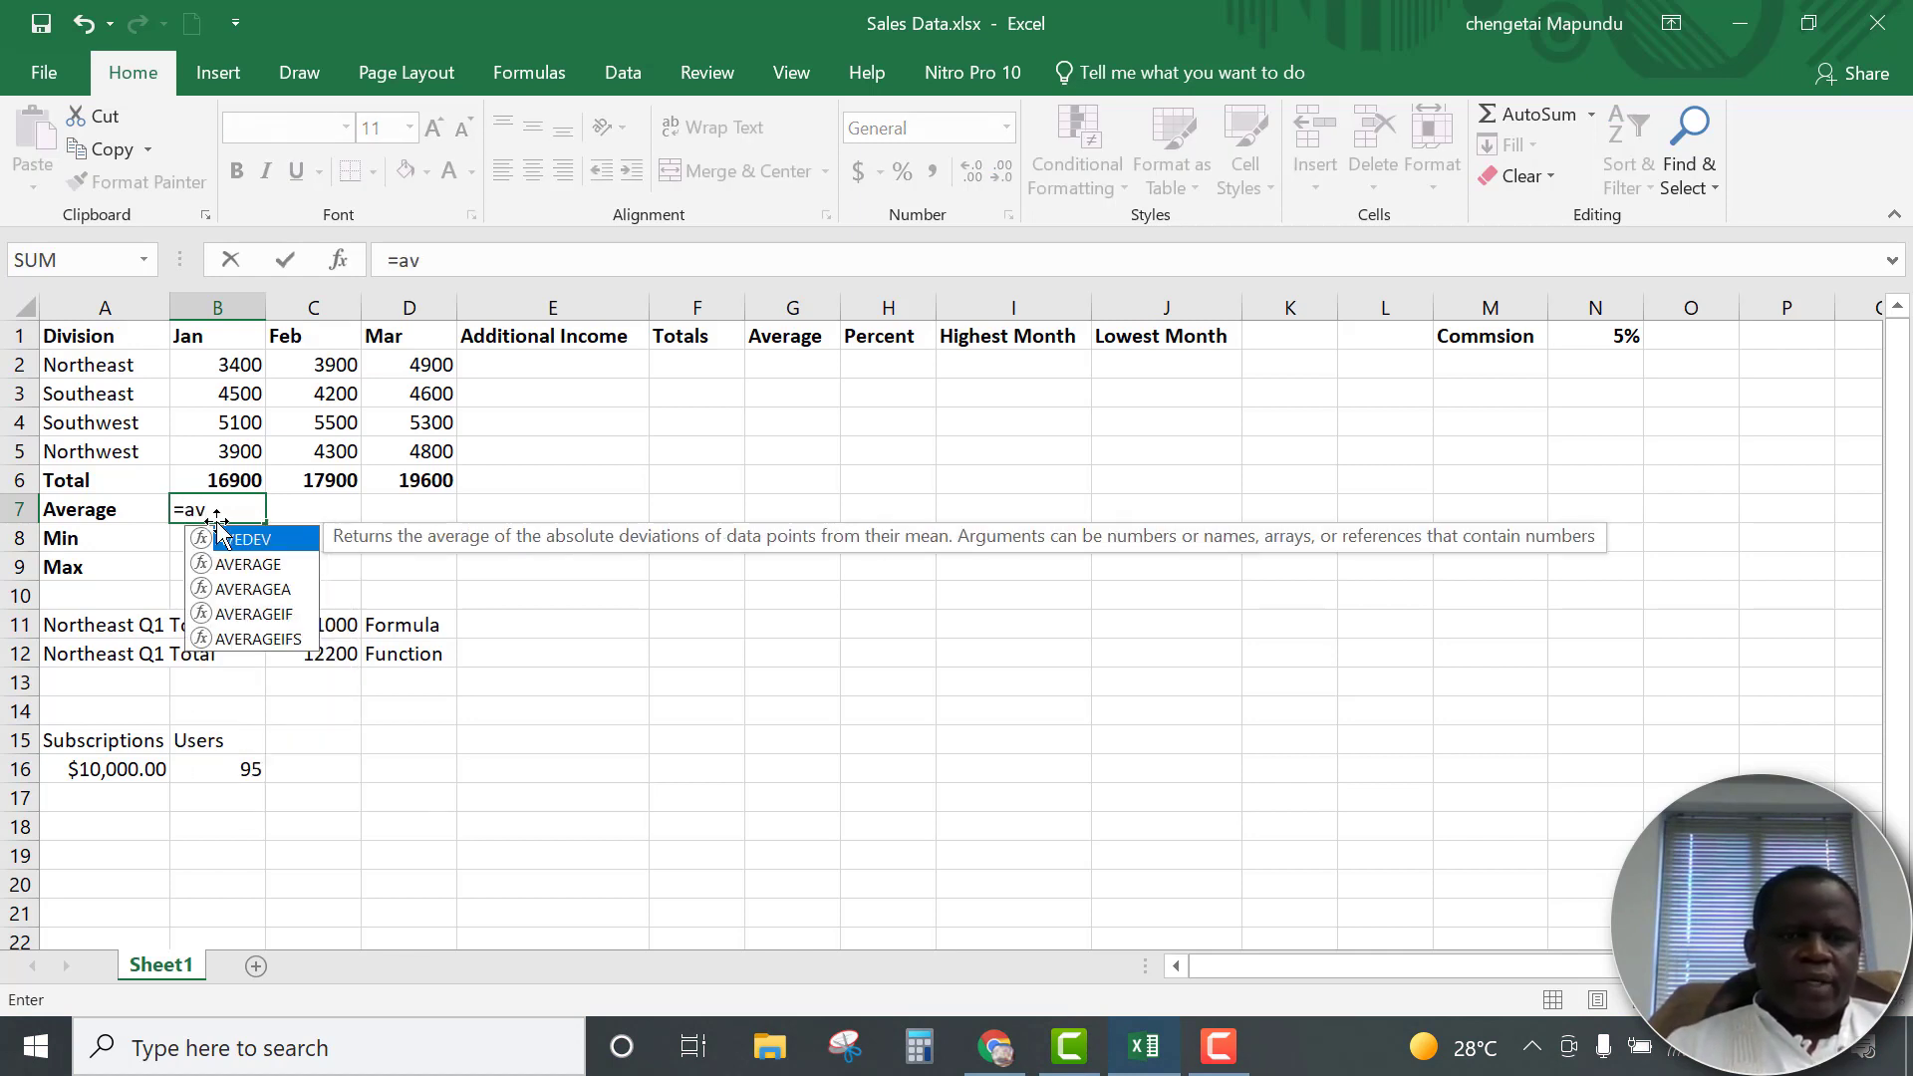
double_click(249, 565)
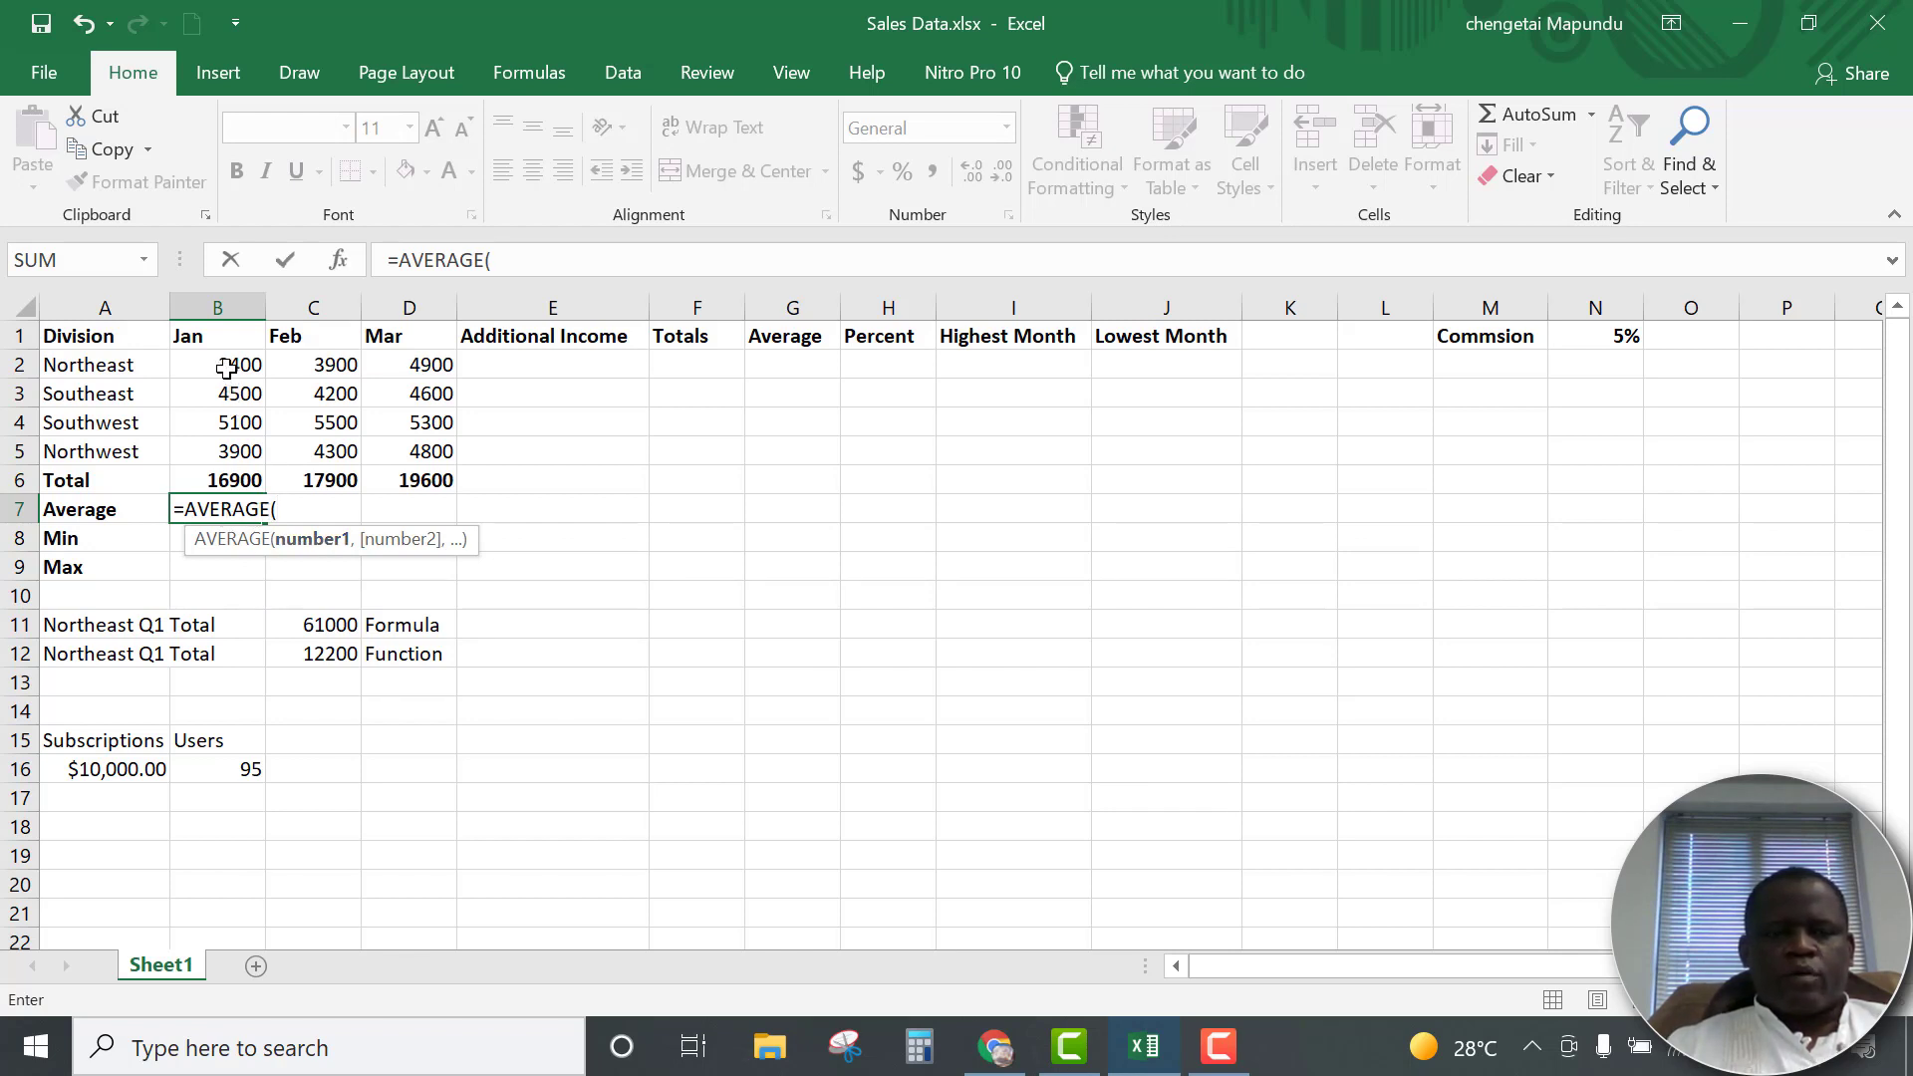
drag(226, 369, 227, 439)
key(Return)
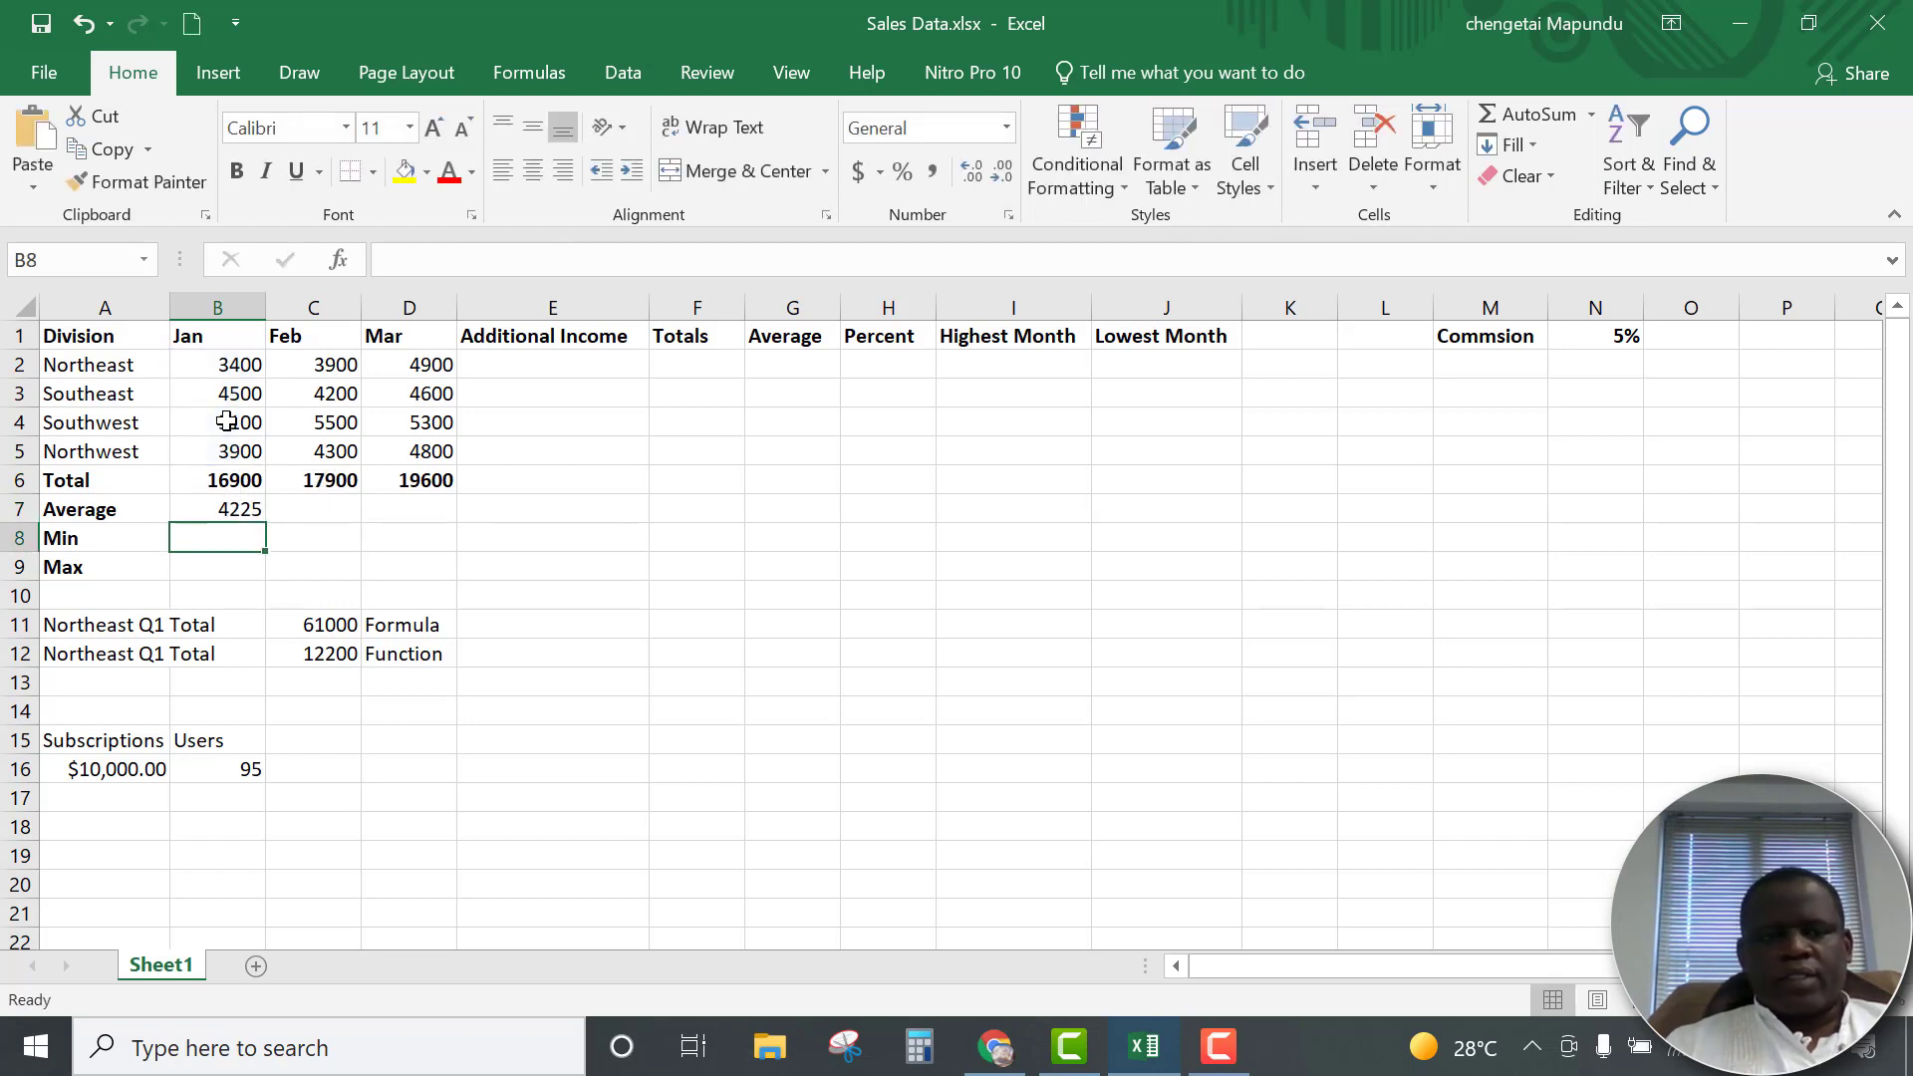
click(244, 509)
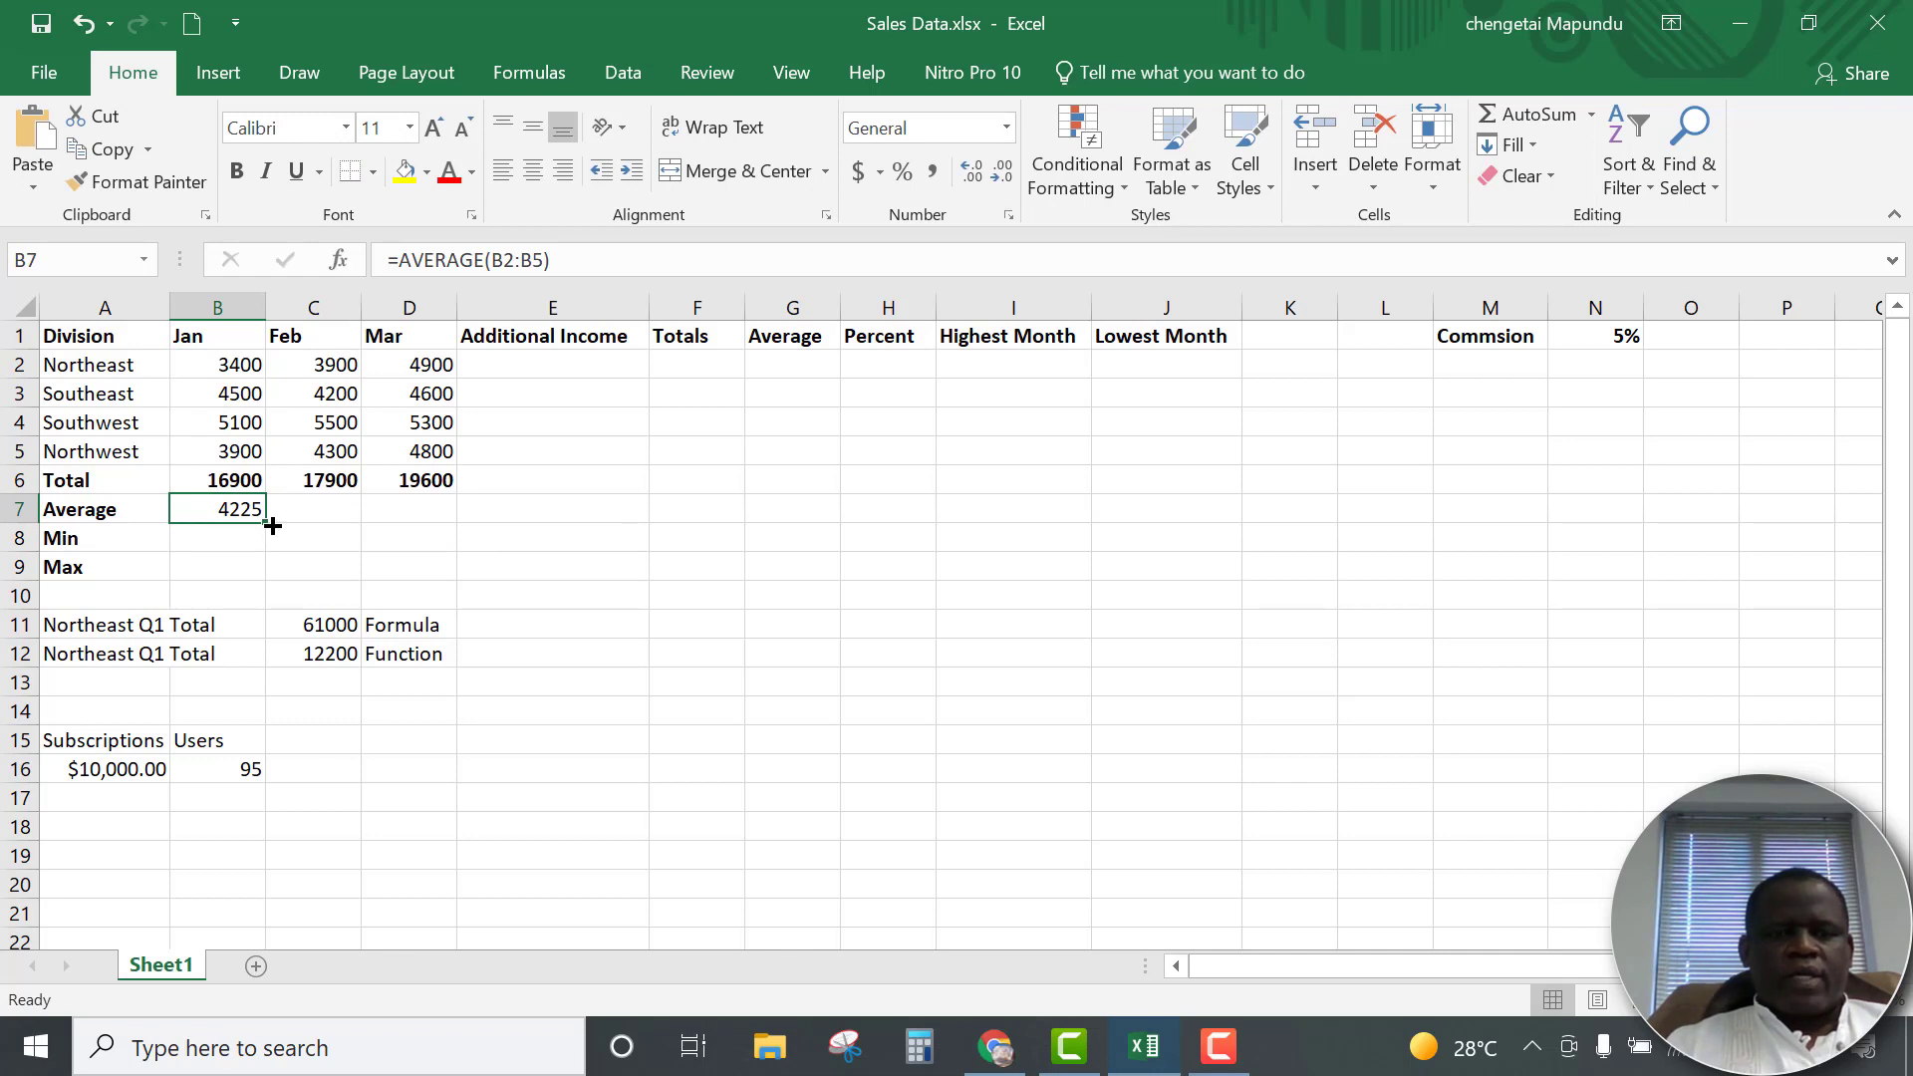
drag(266, 521, 442, 506)
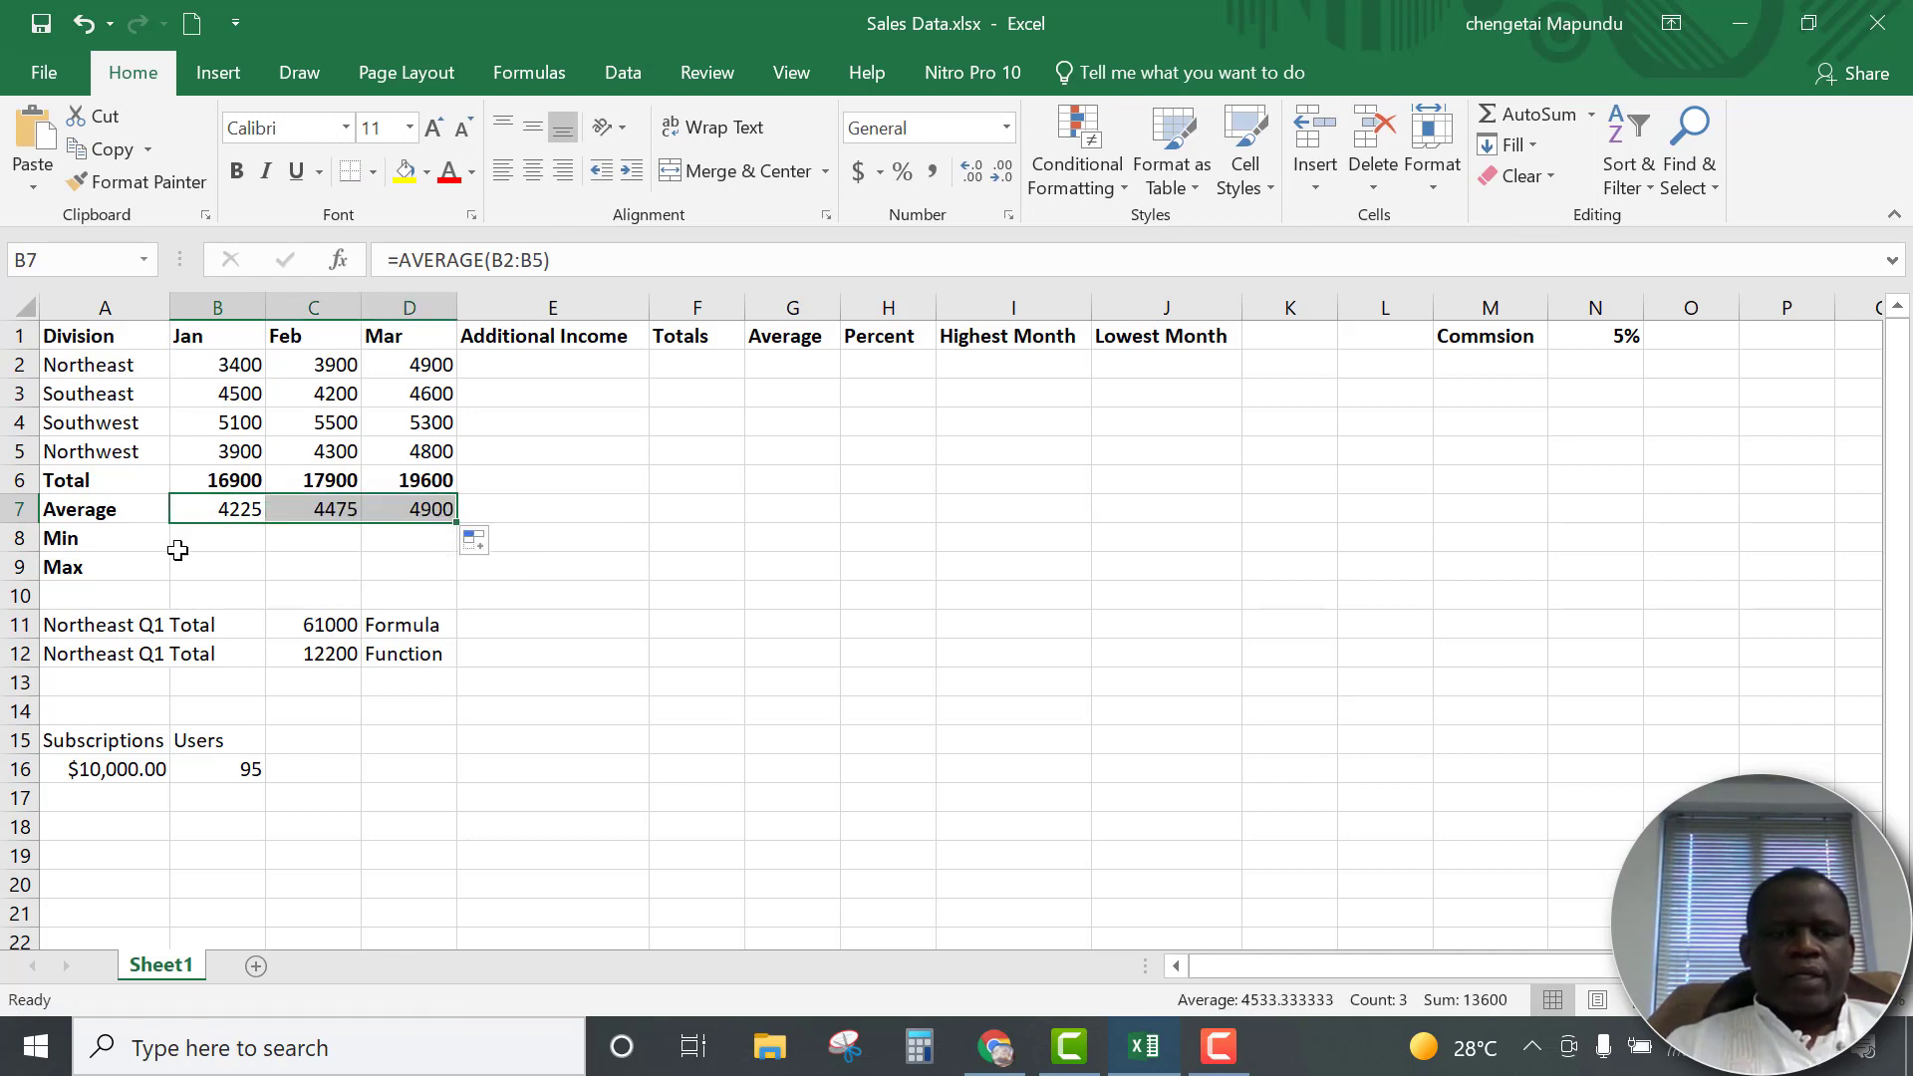
Enter a MIN formula for B2:B5 in B8 and fill it across to C8:D8
click(221, 543)
text(=)
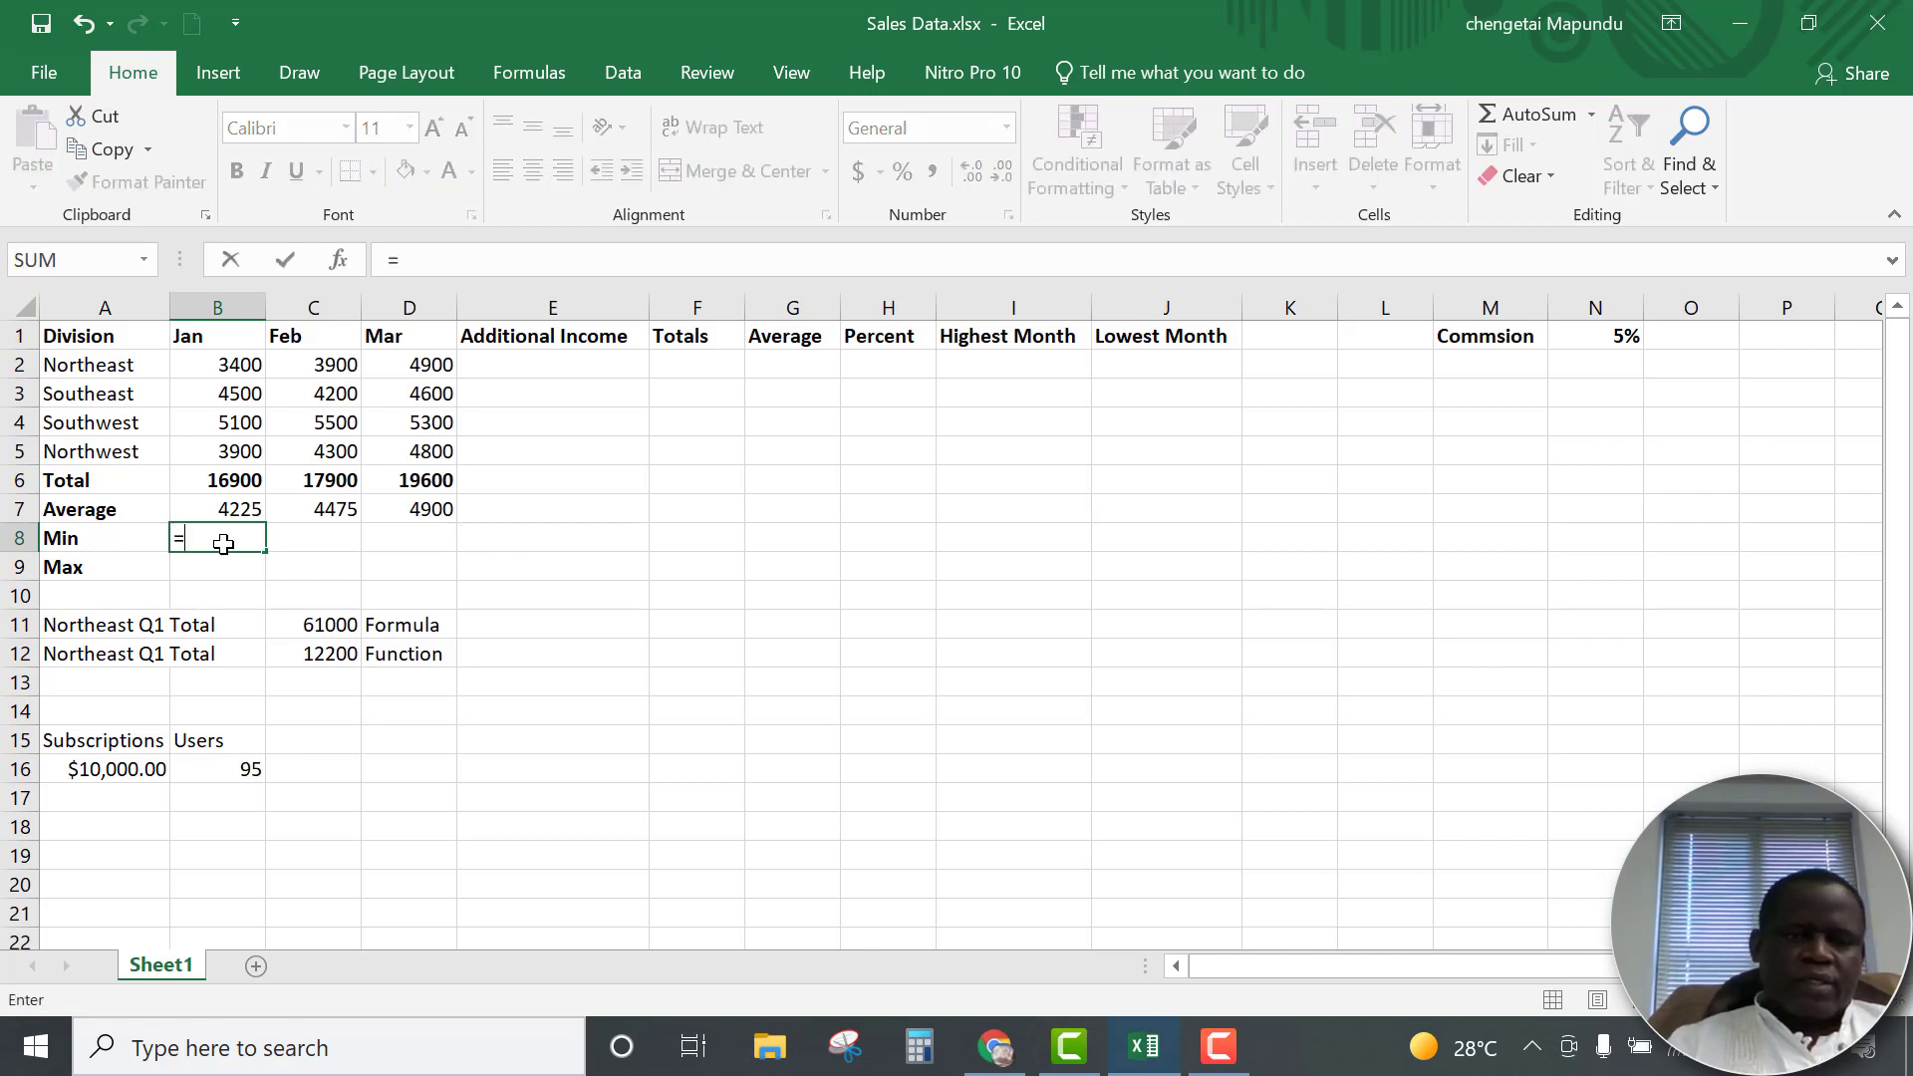
text(min)
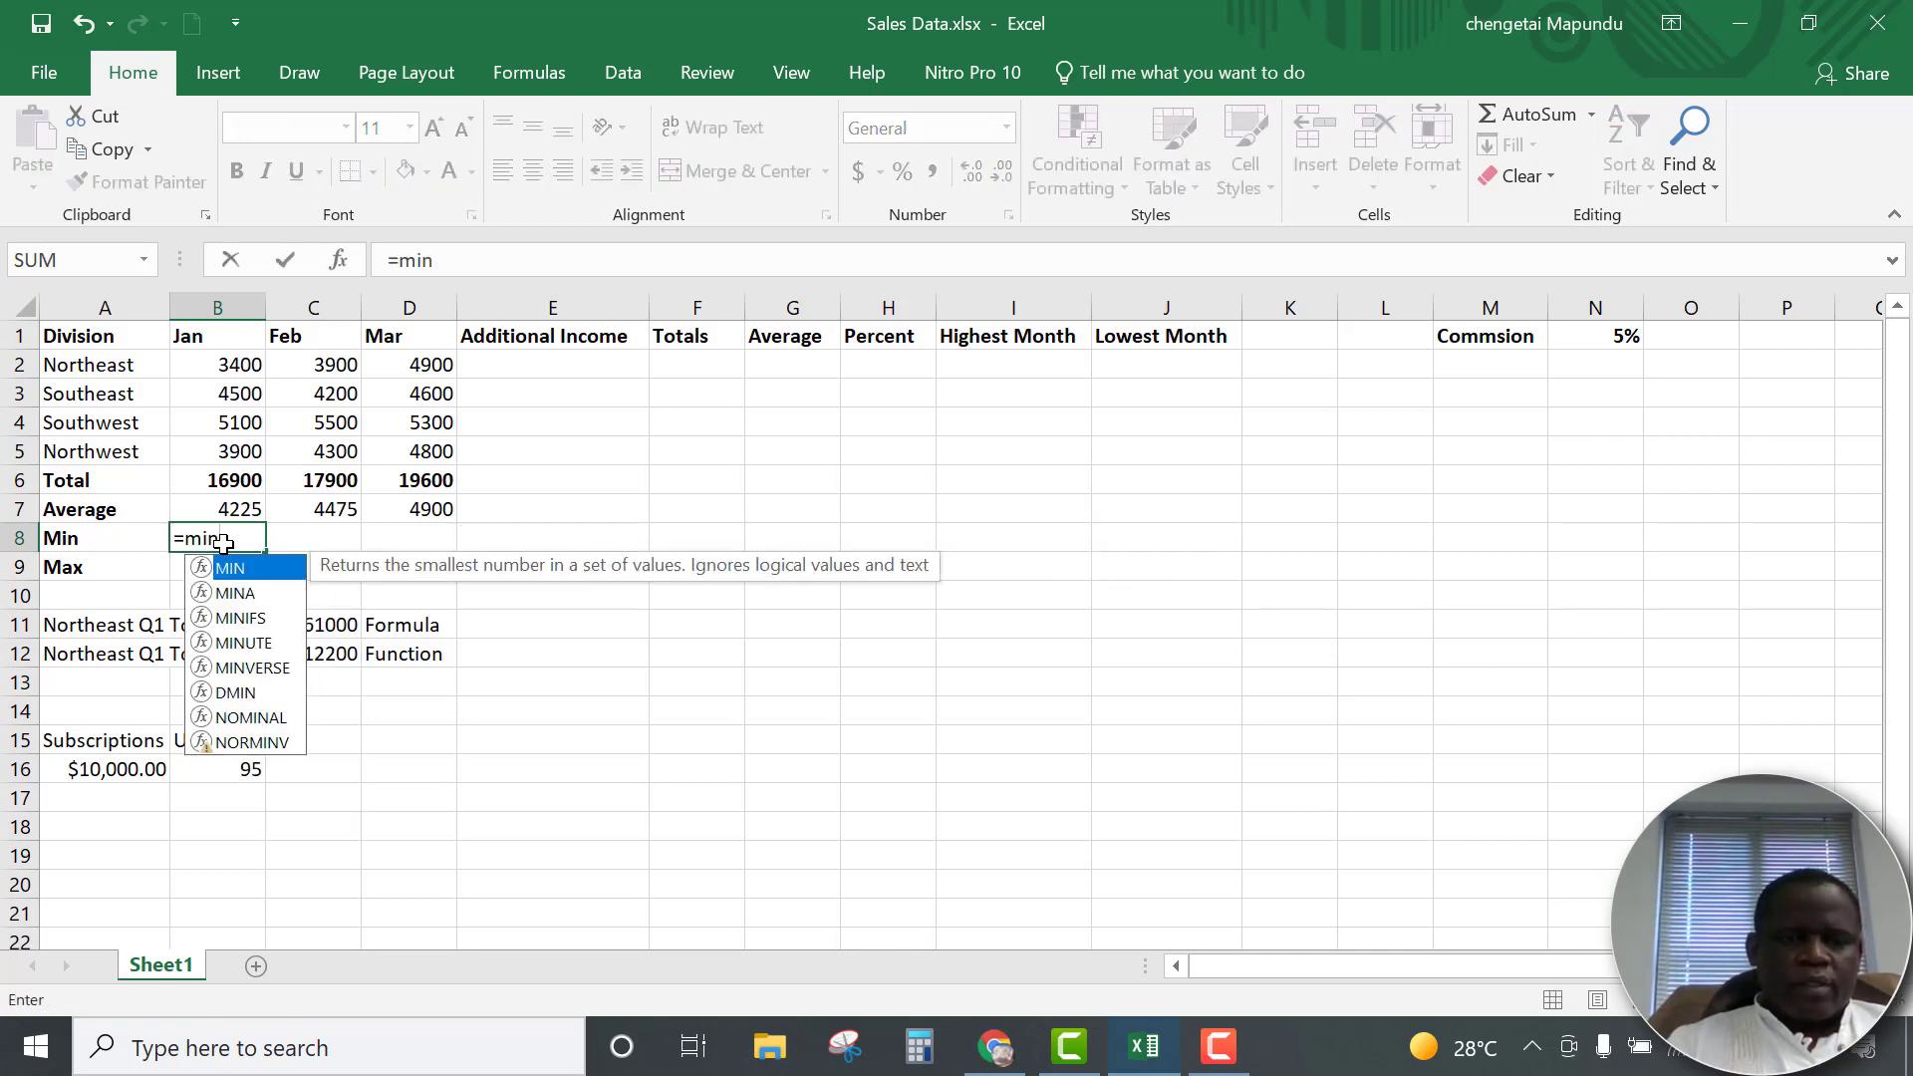
double_click(230, 568)
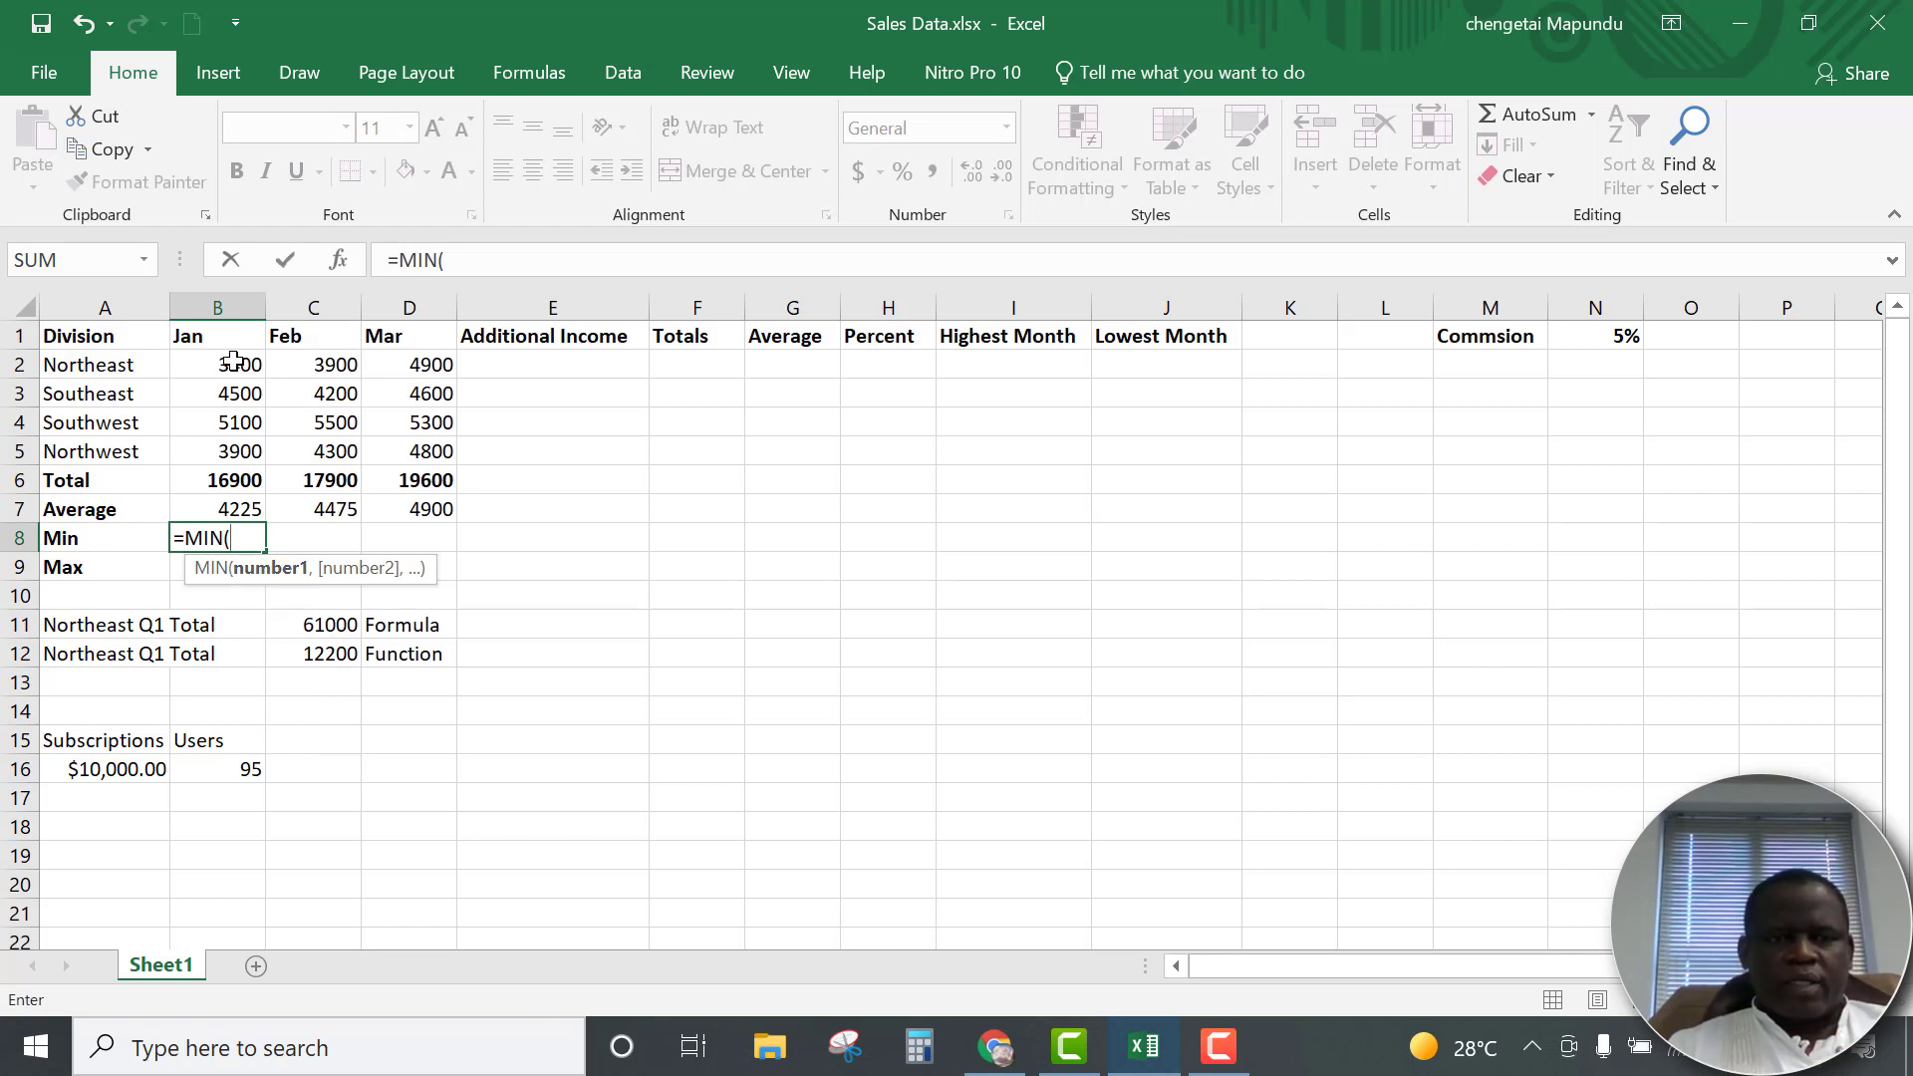
drag(233, 366, 225, 454)
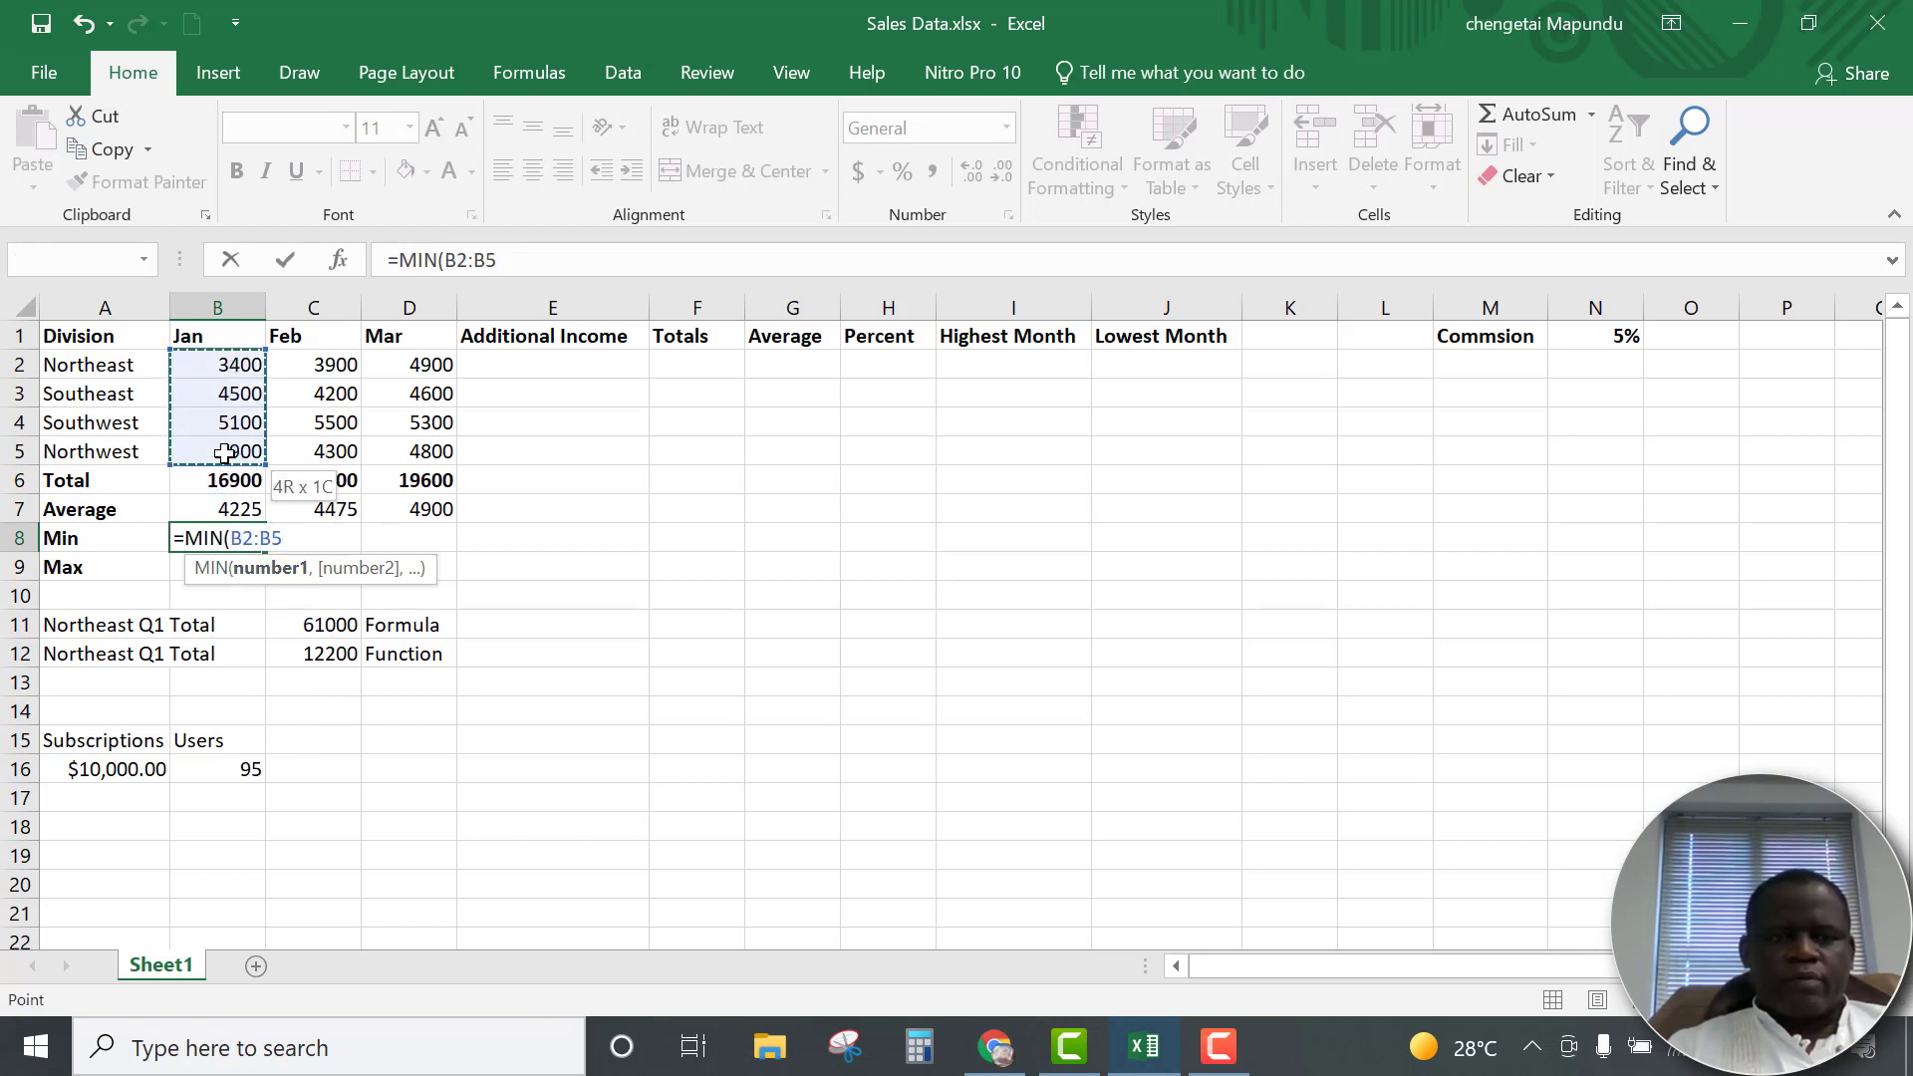
key(Return)
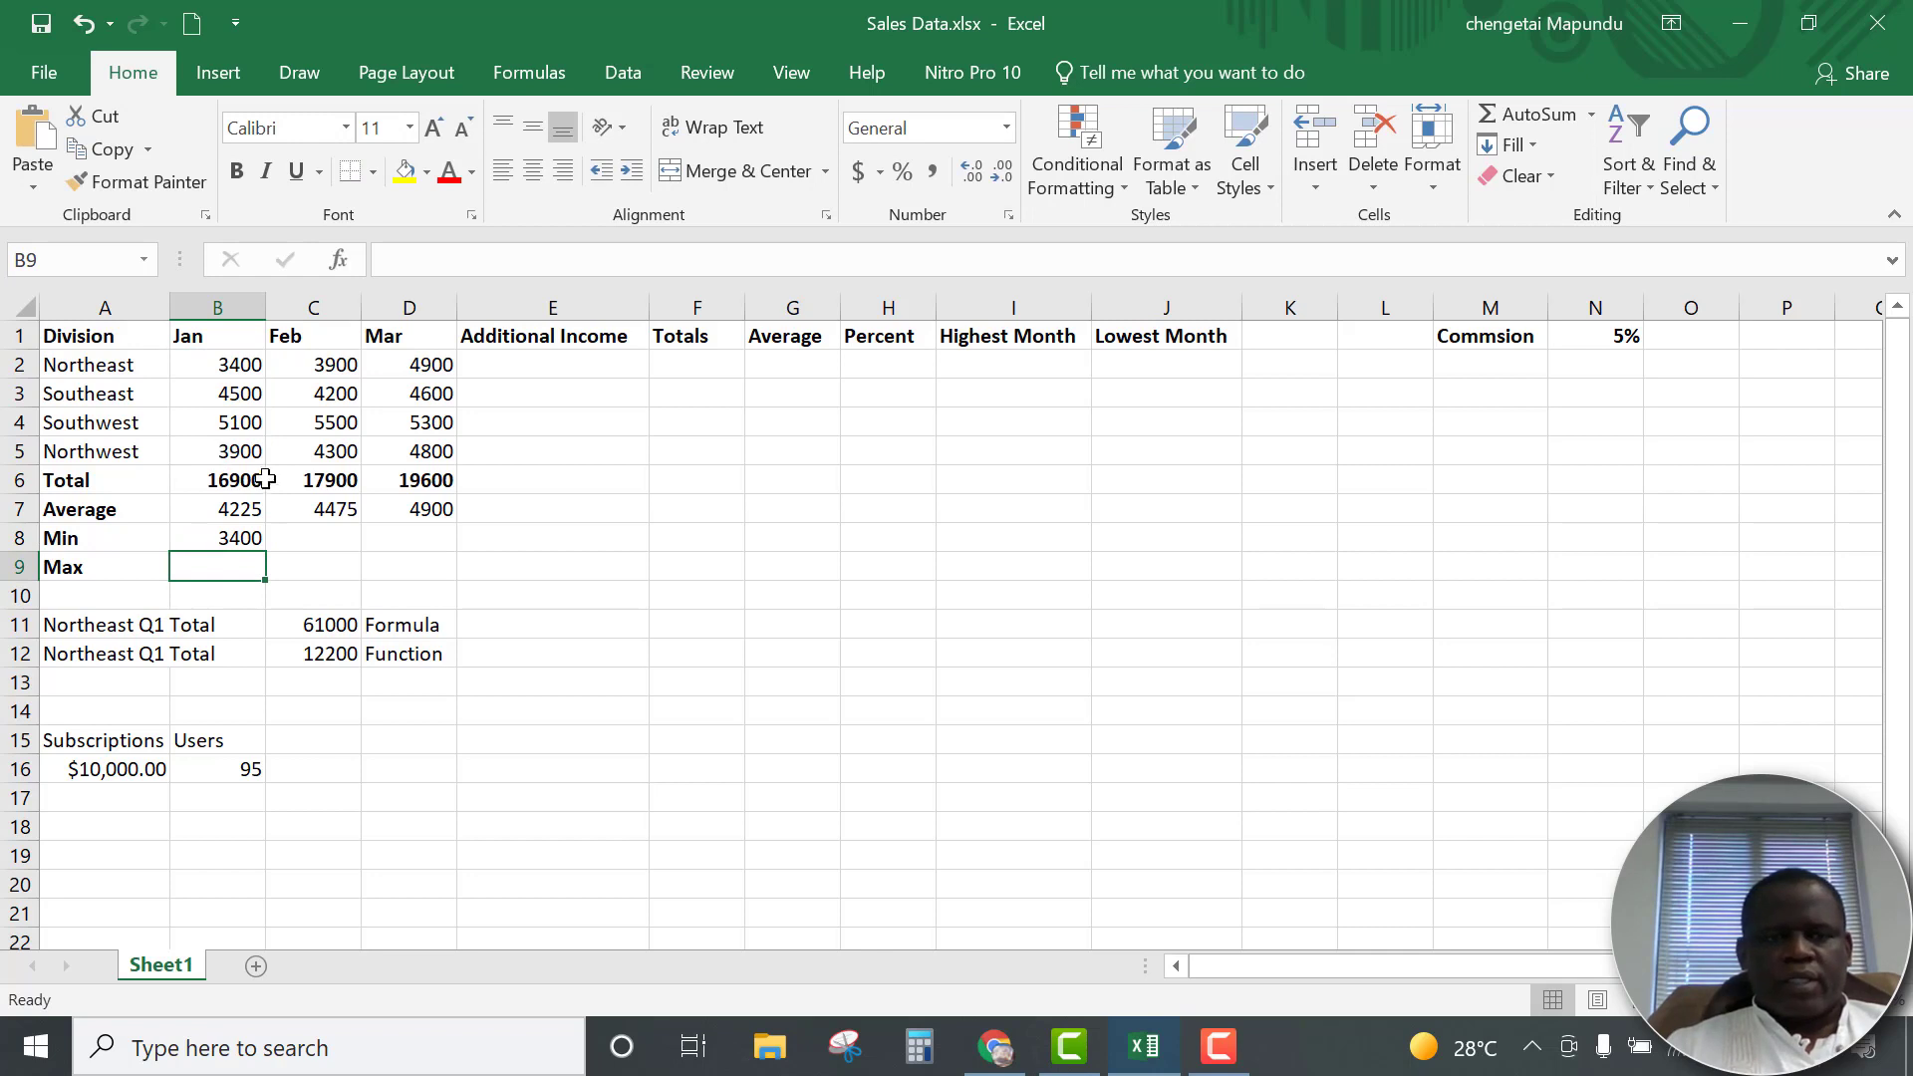
click(251, 543)
drag(264, 549, 466, 539)
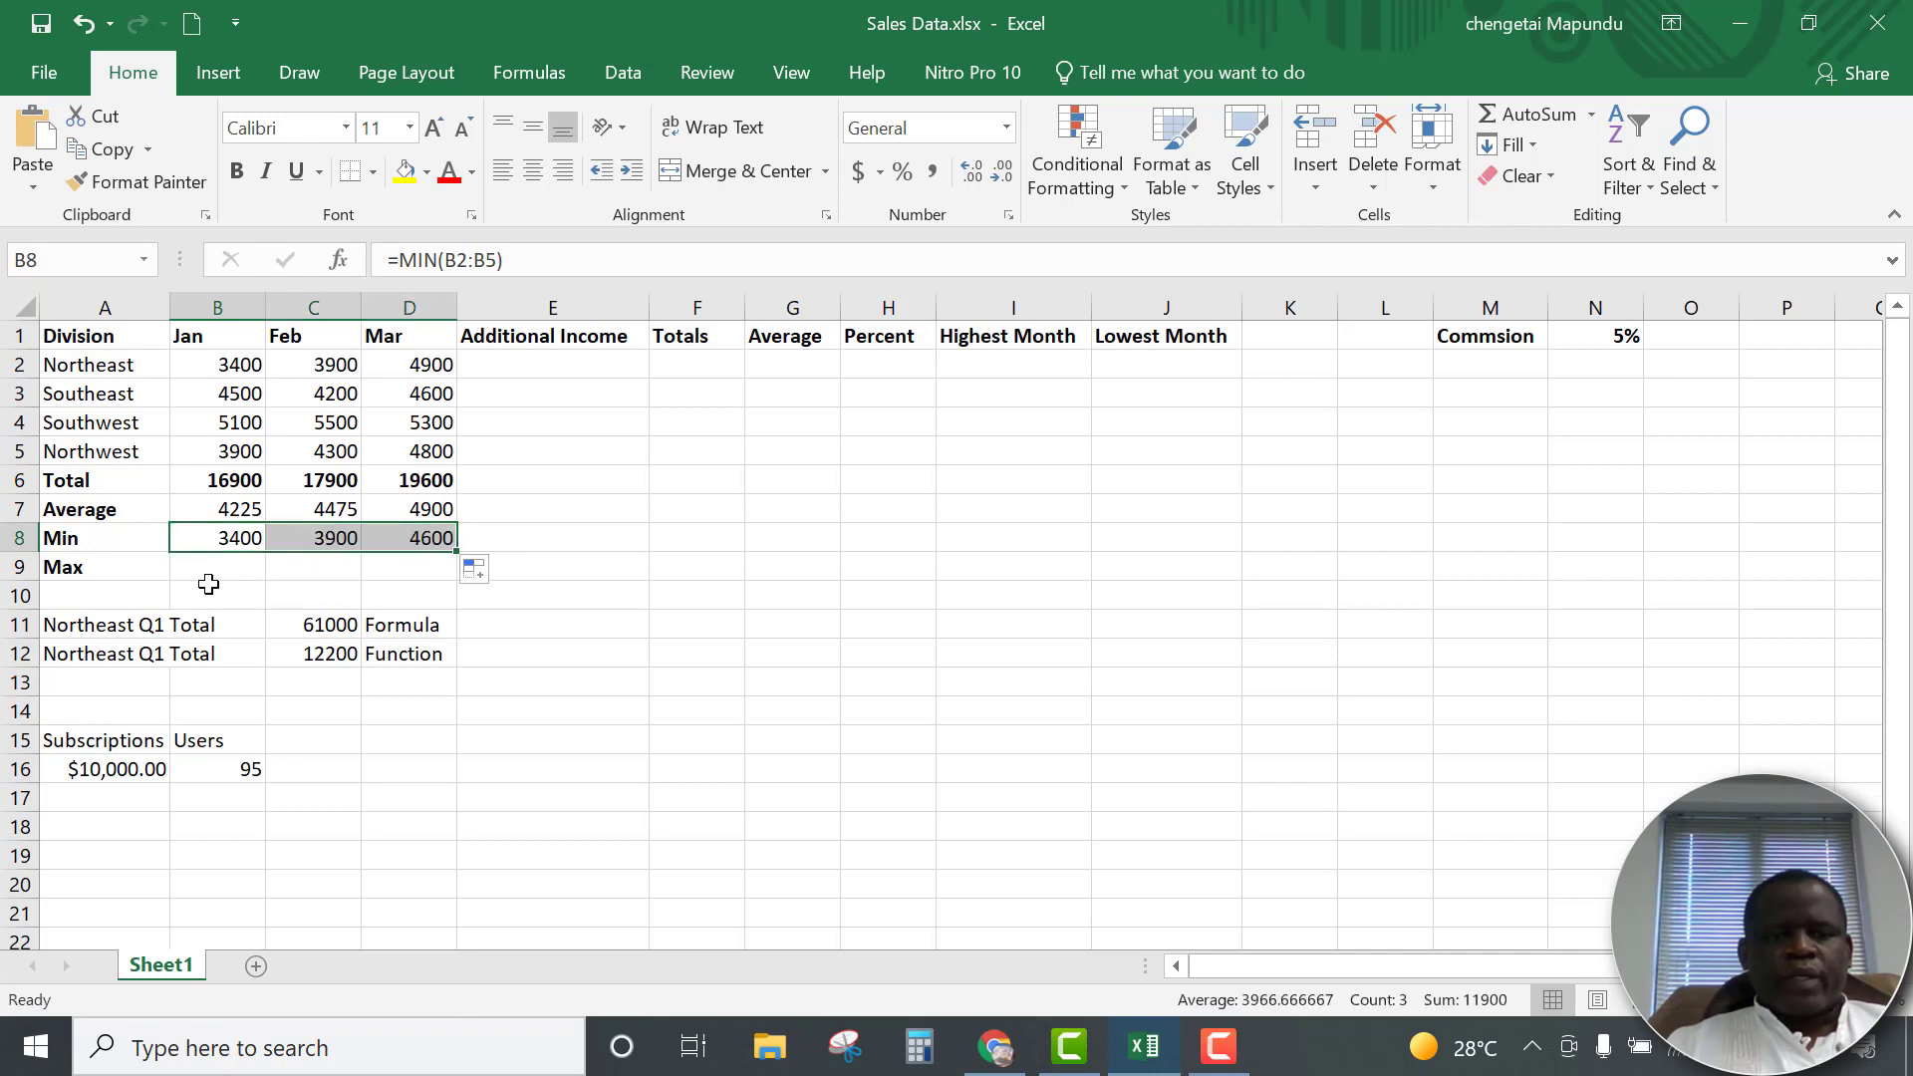
Enter a MAX formula for B2:B5 in B9 and fill it across to C9:D9
drag(210, 588, 206, 578)
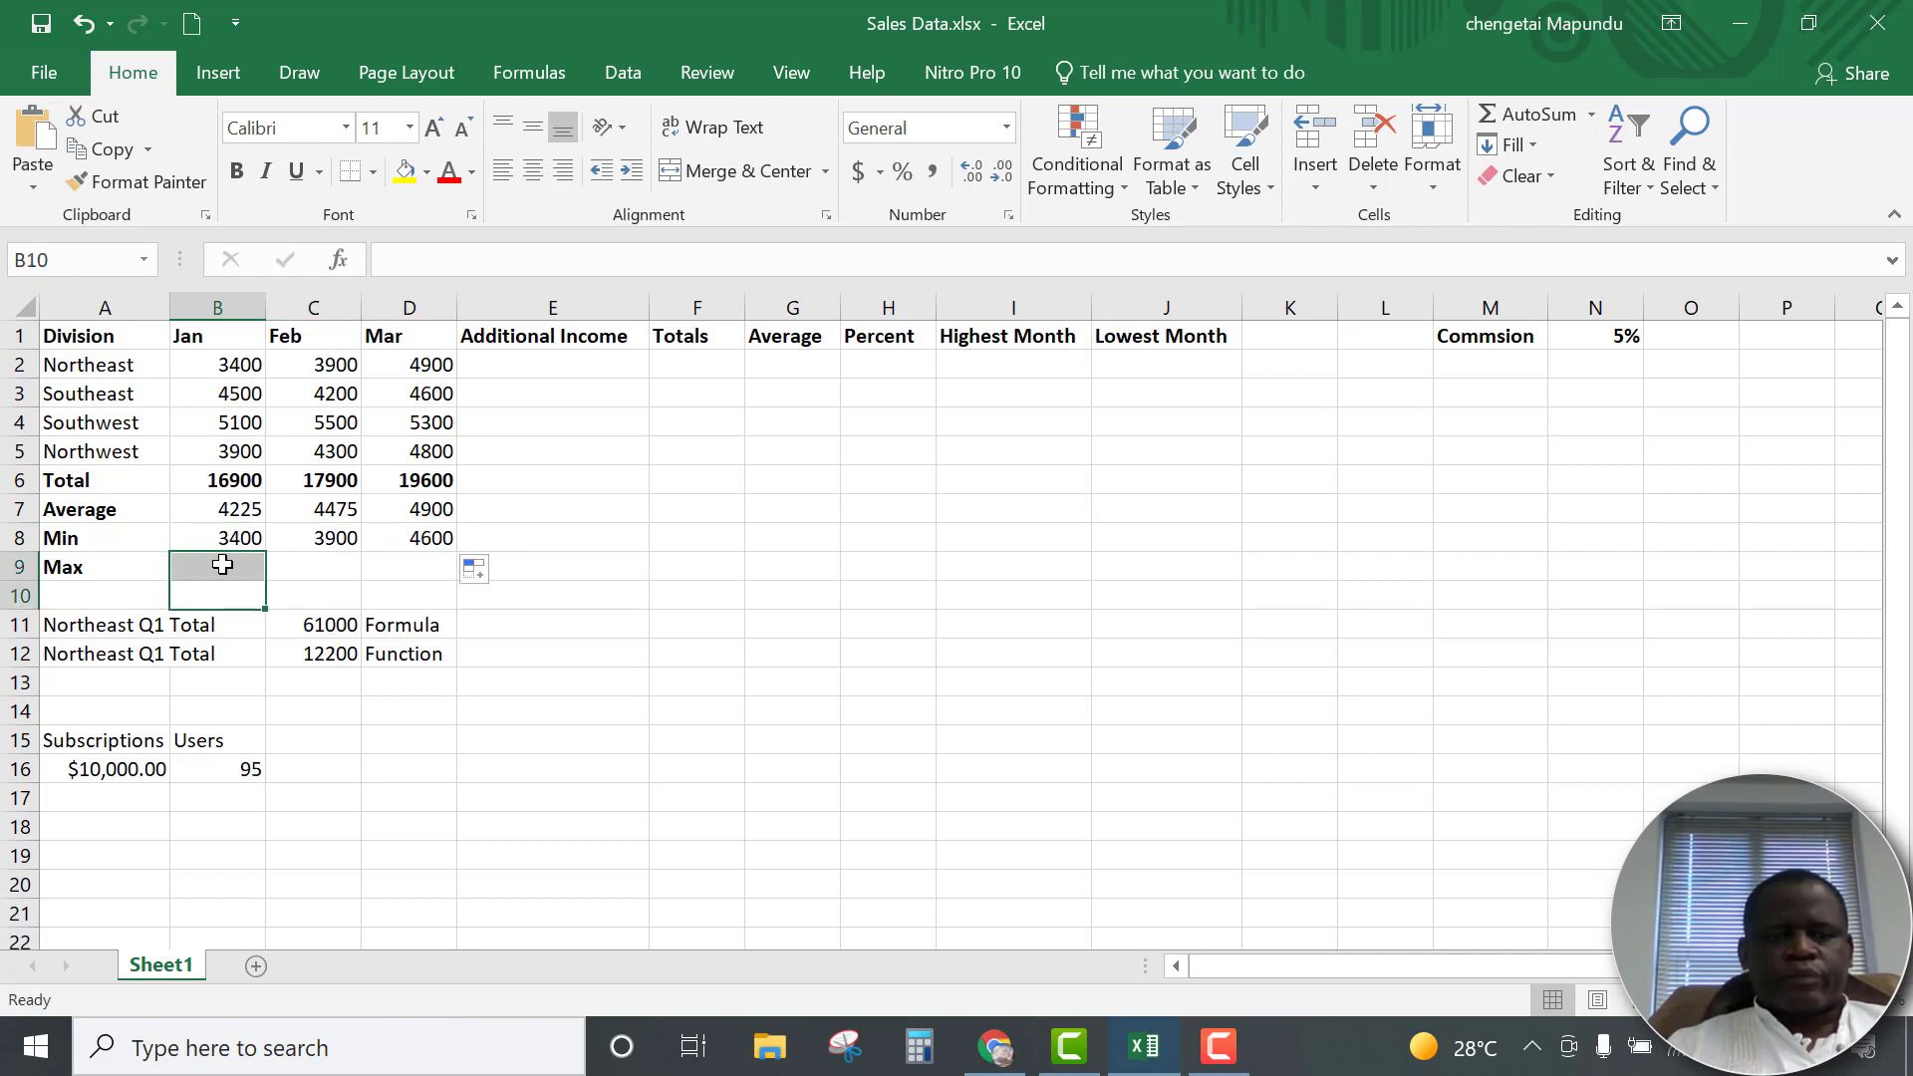
click(223, 565)
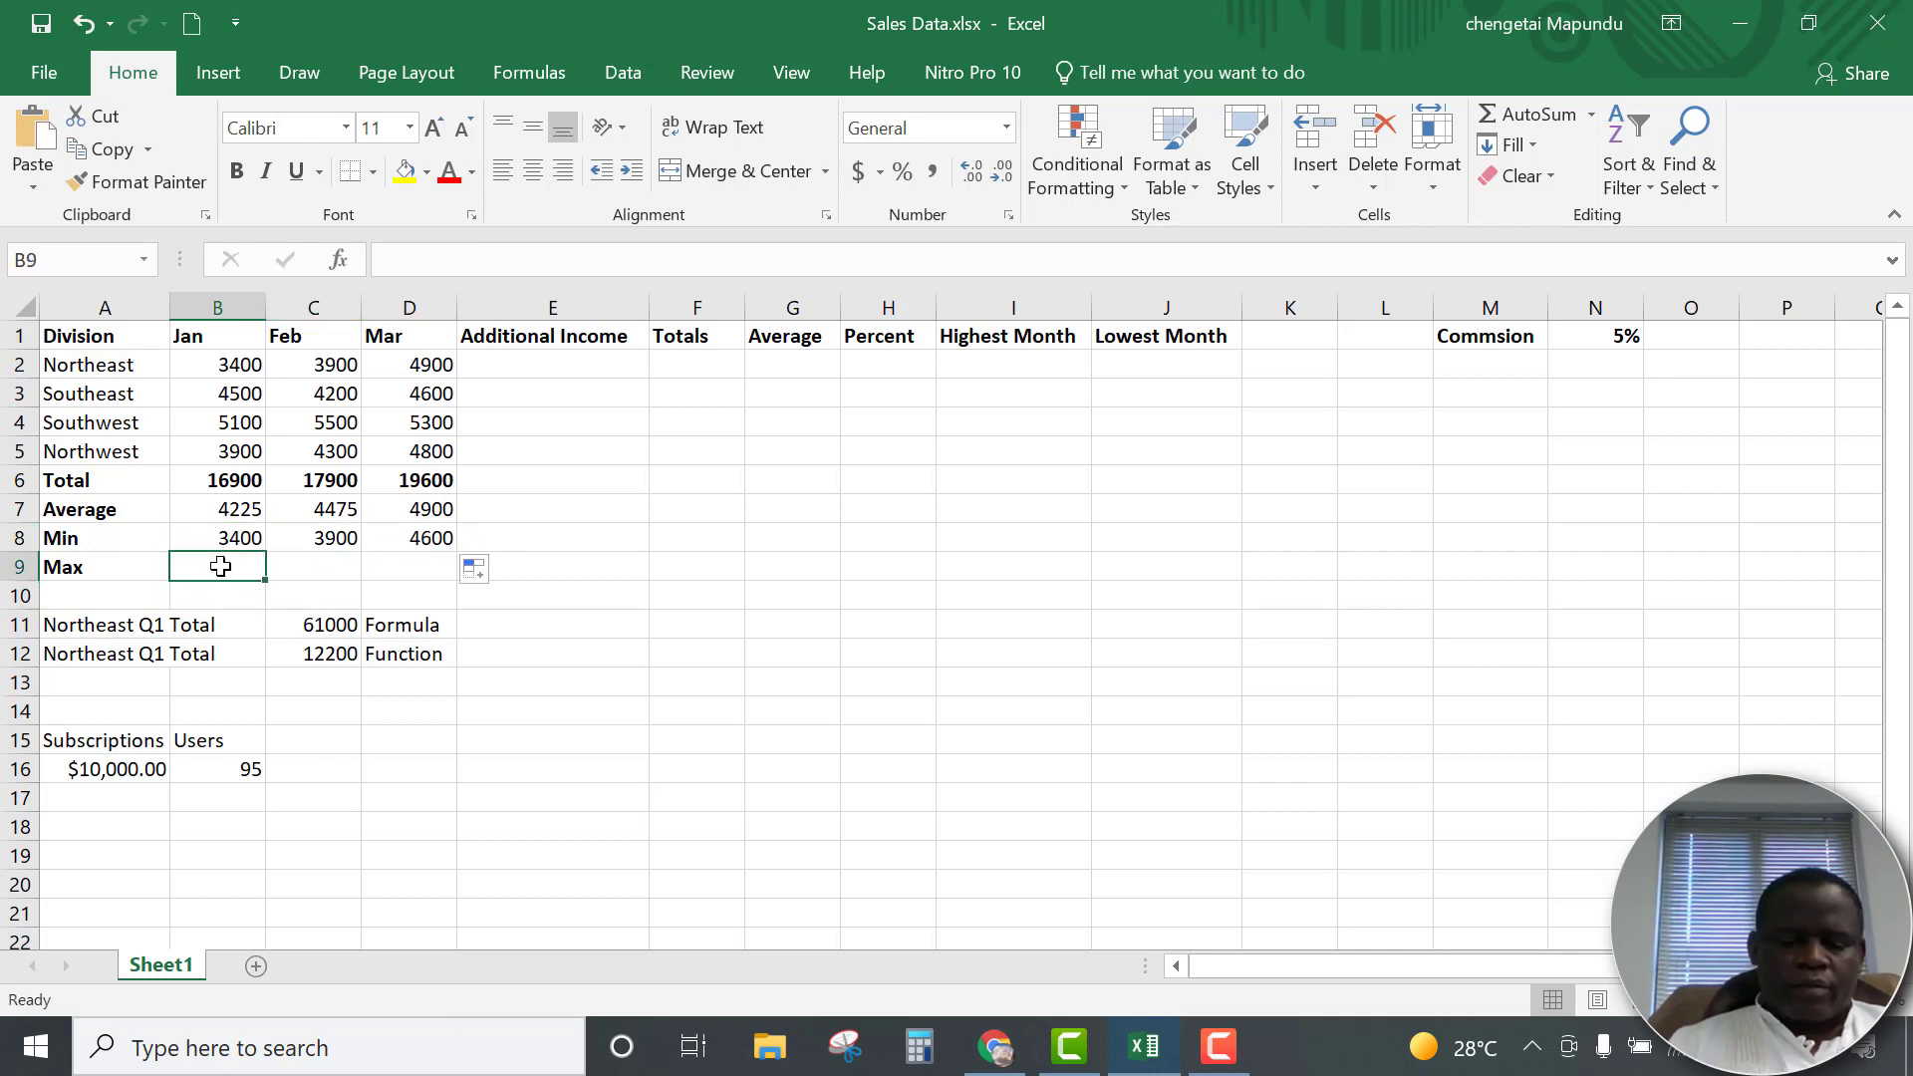
text(=max)
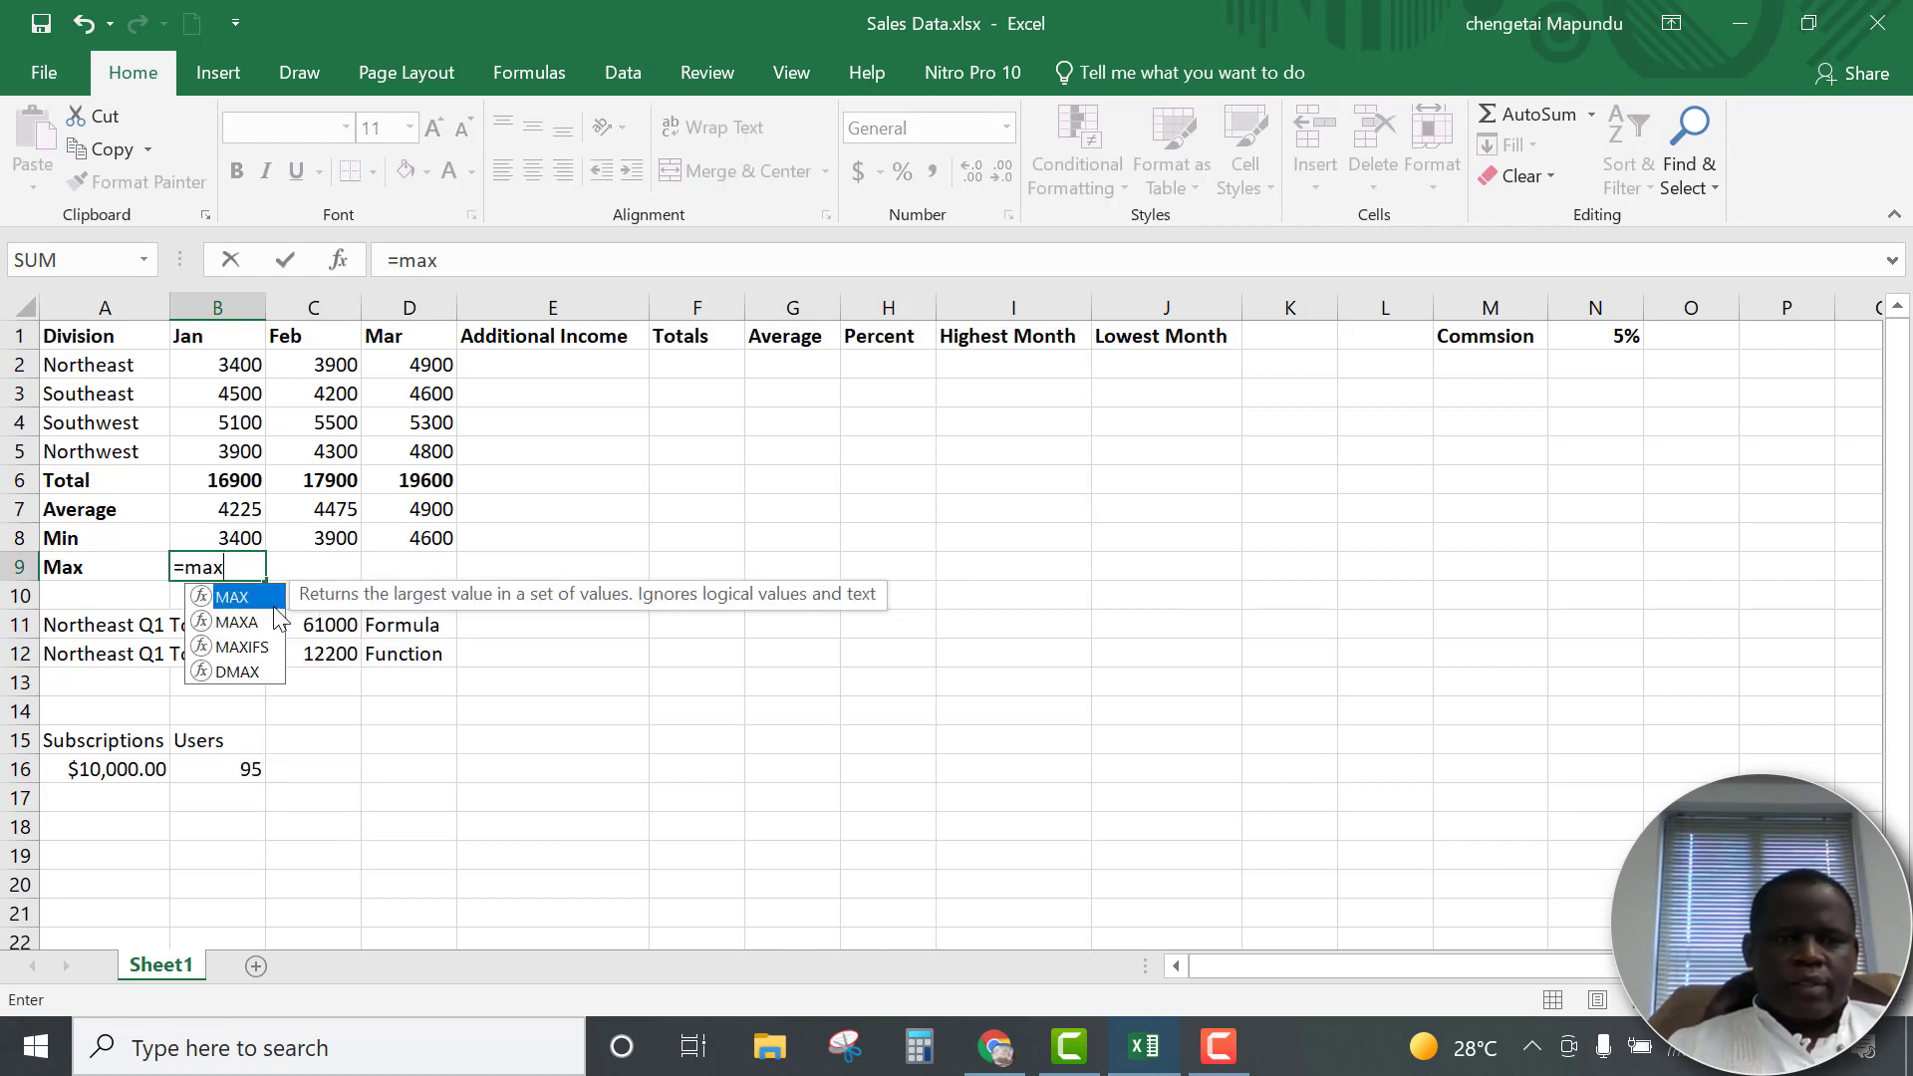
key(Tab)
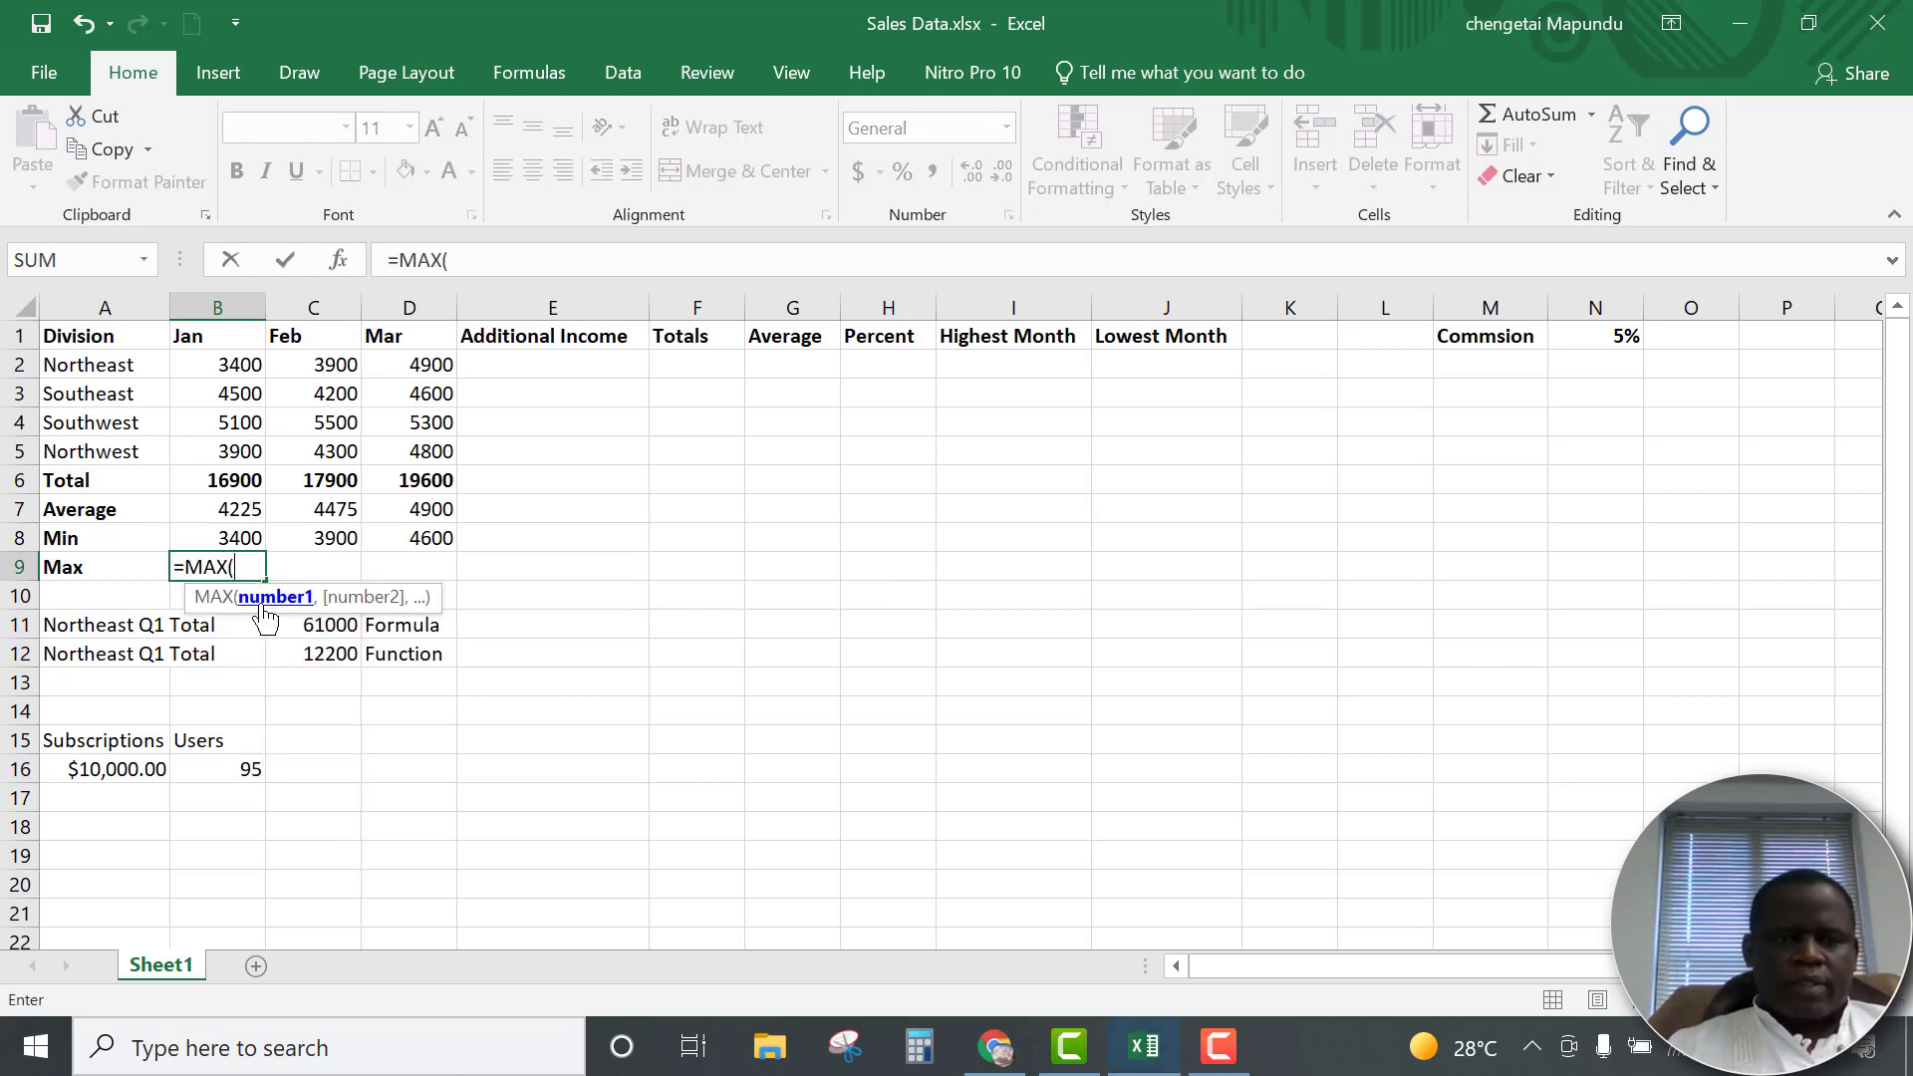
click(227, 371)
drag(229, 381, 232, 468)
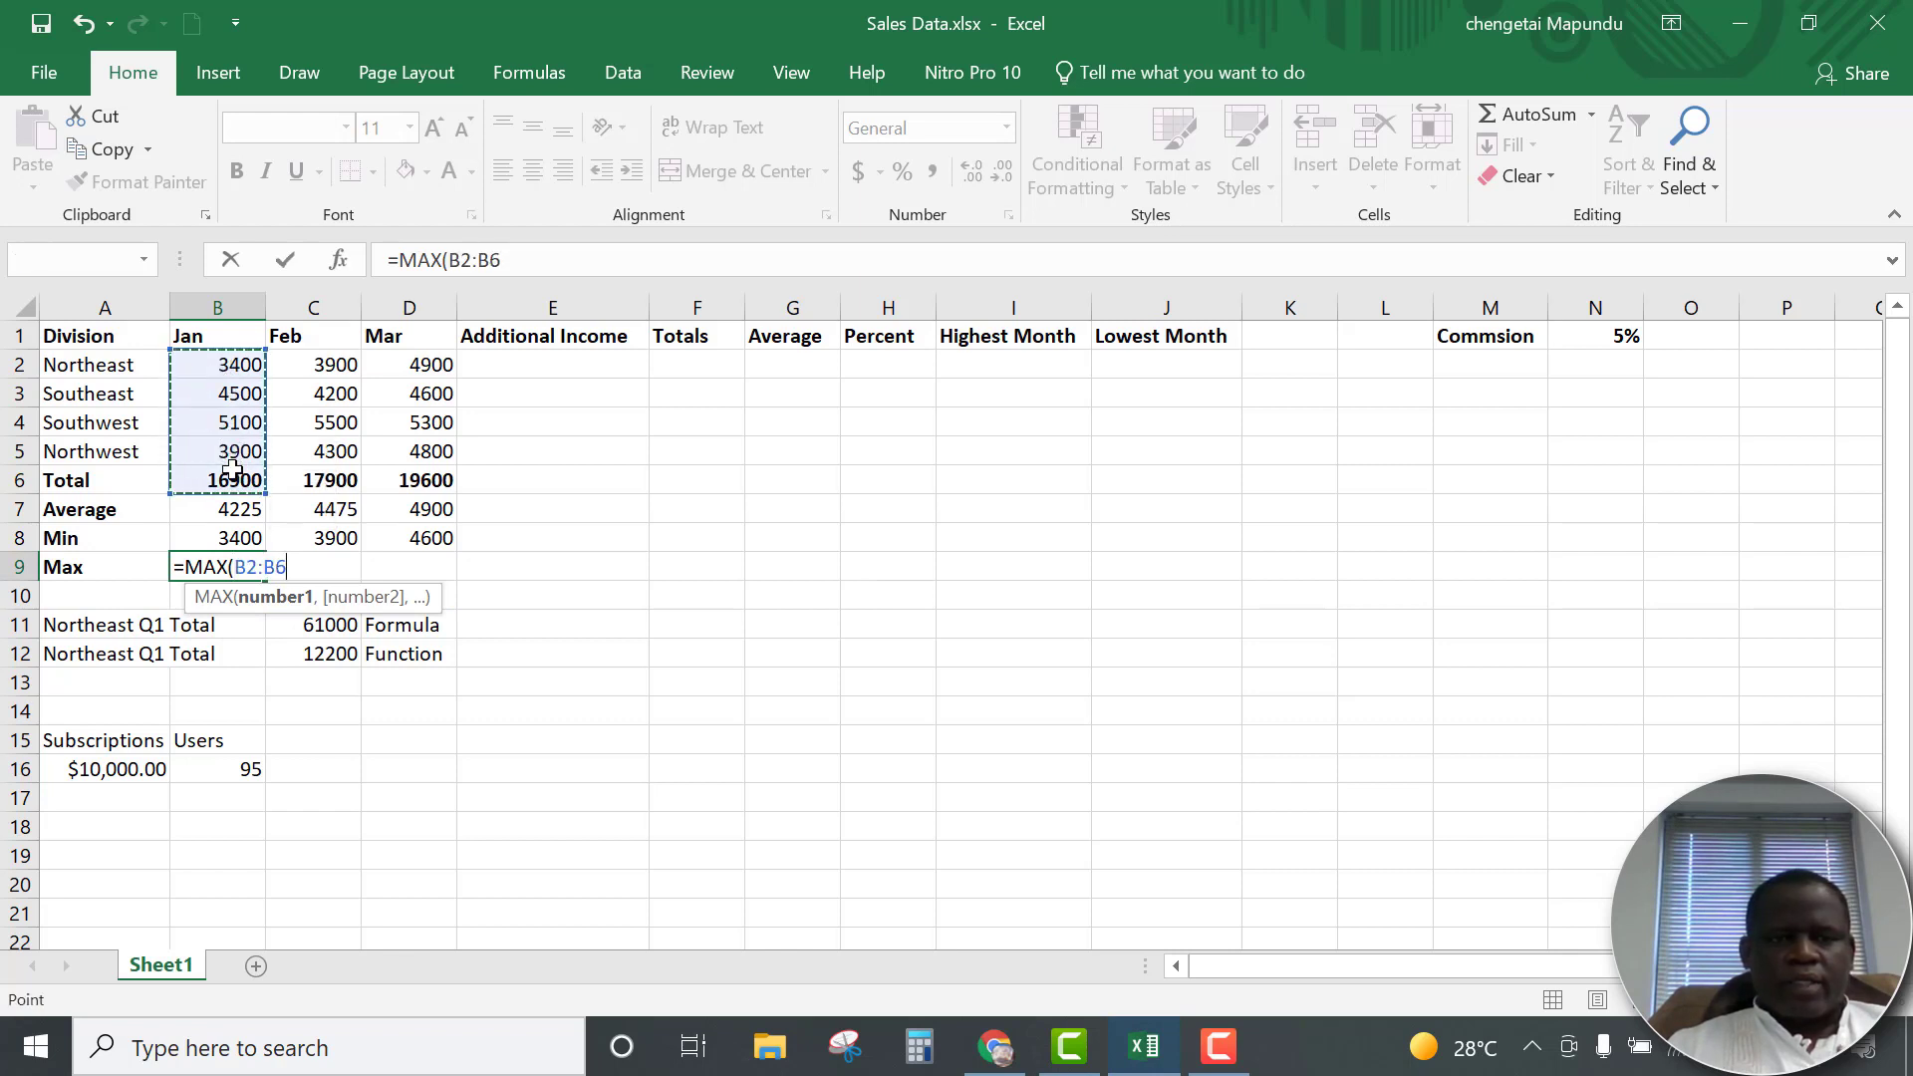
click(229, 366)
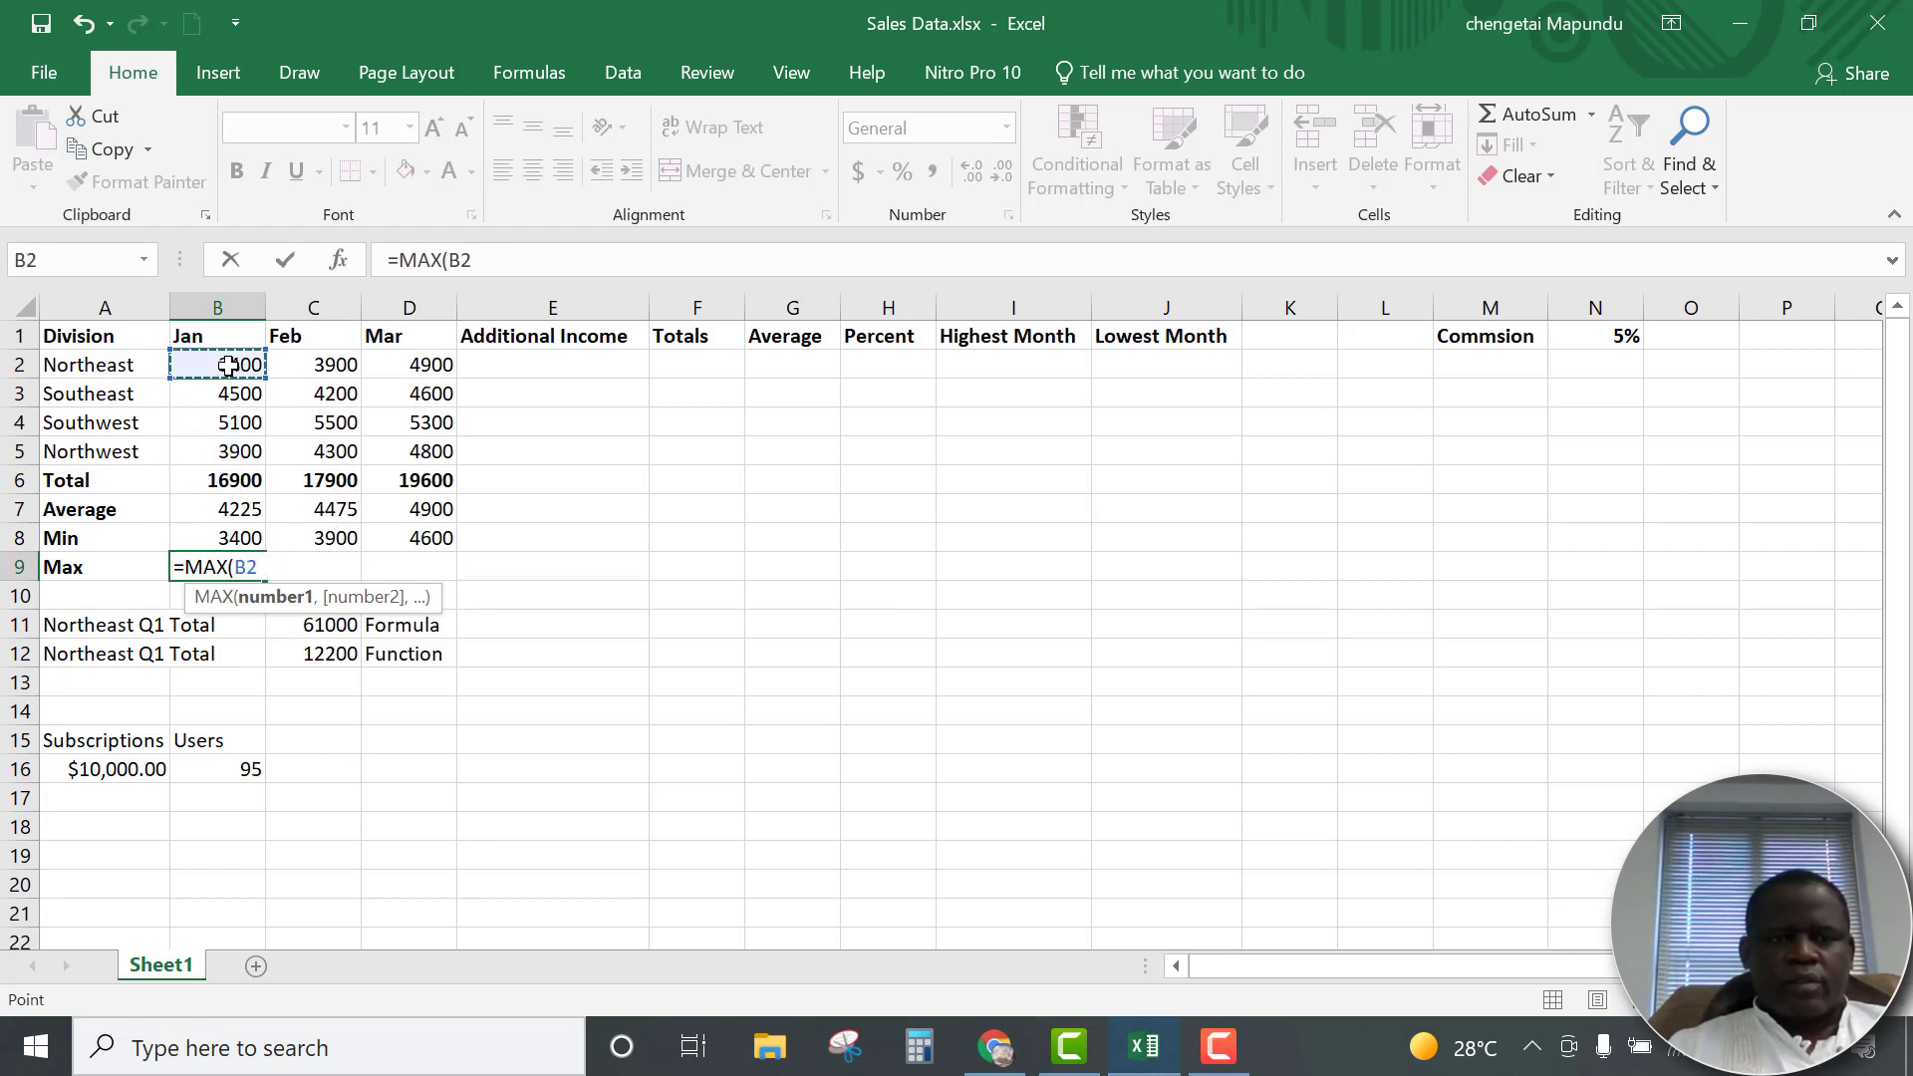
drag(229, 367, 229, 454)
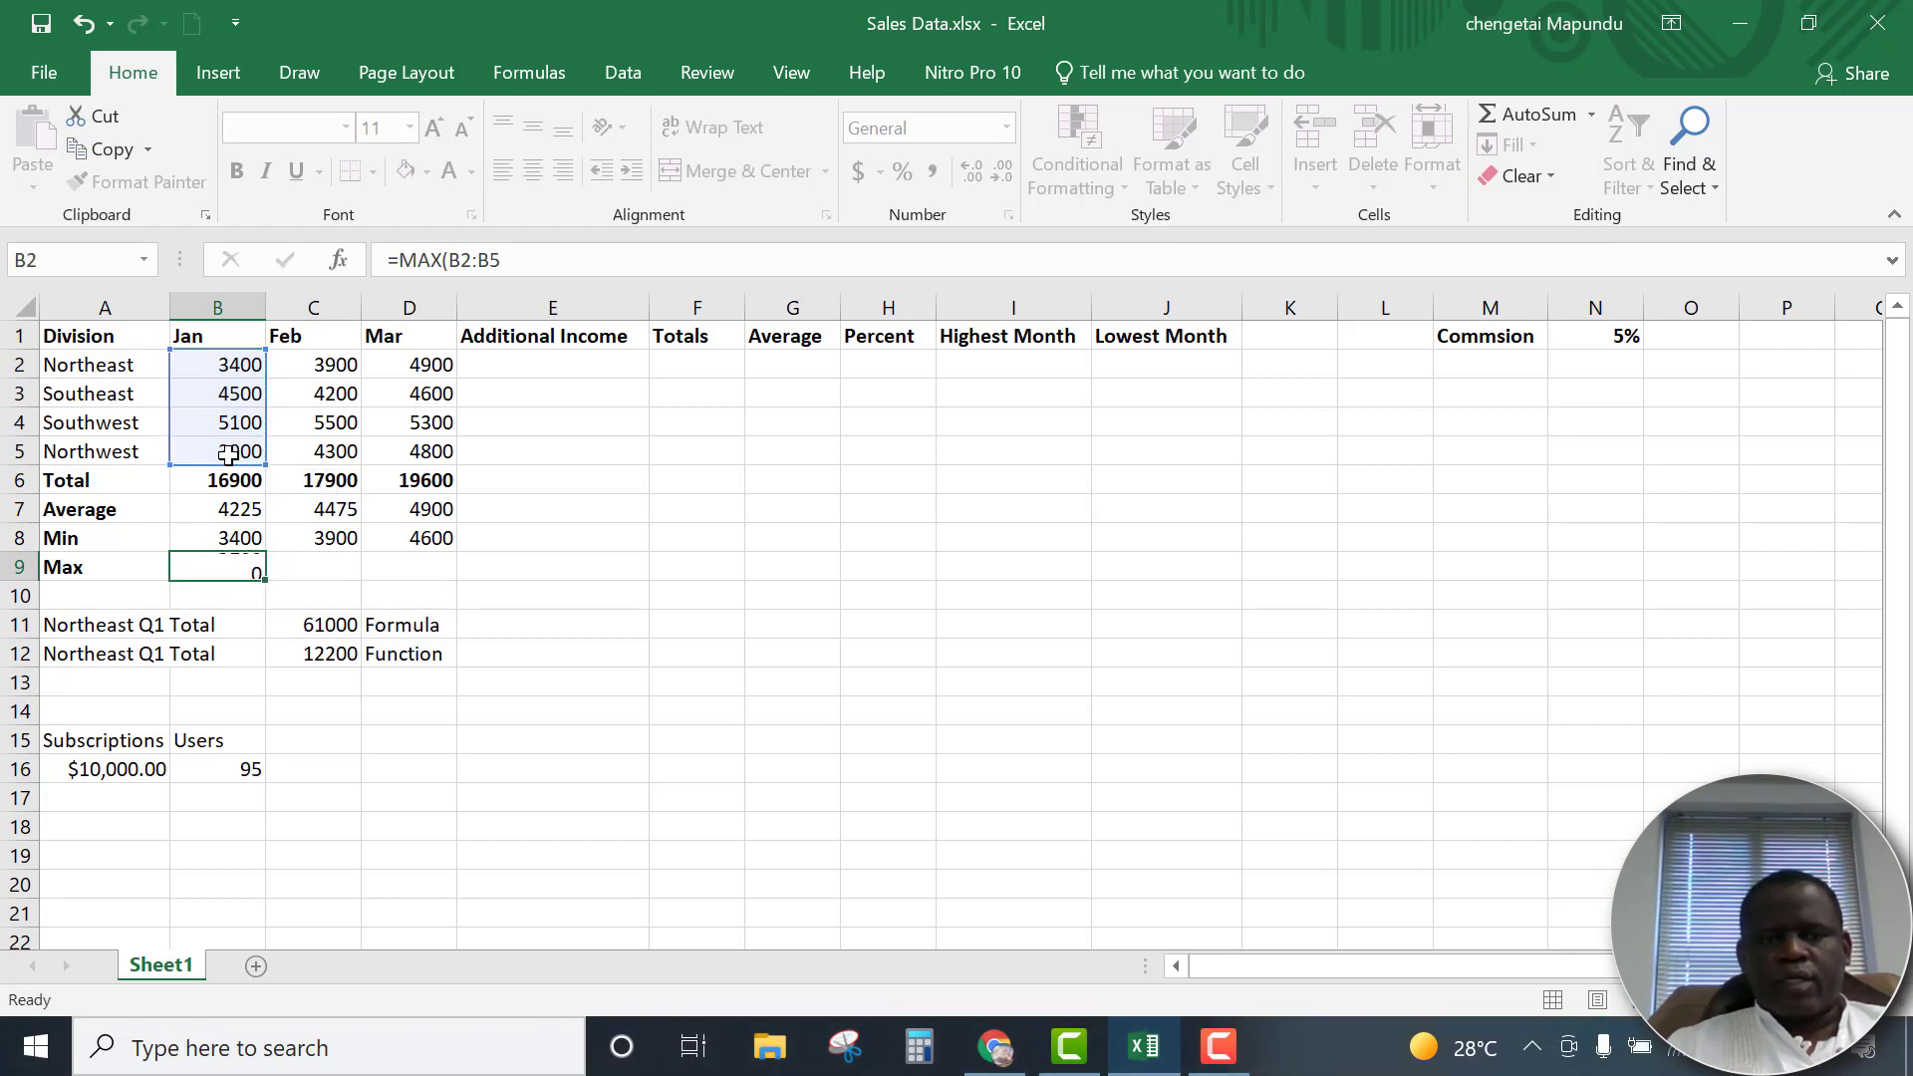
key(Return)
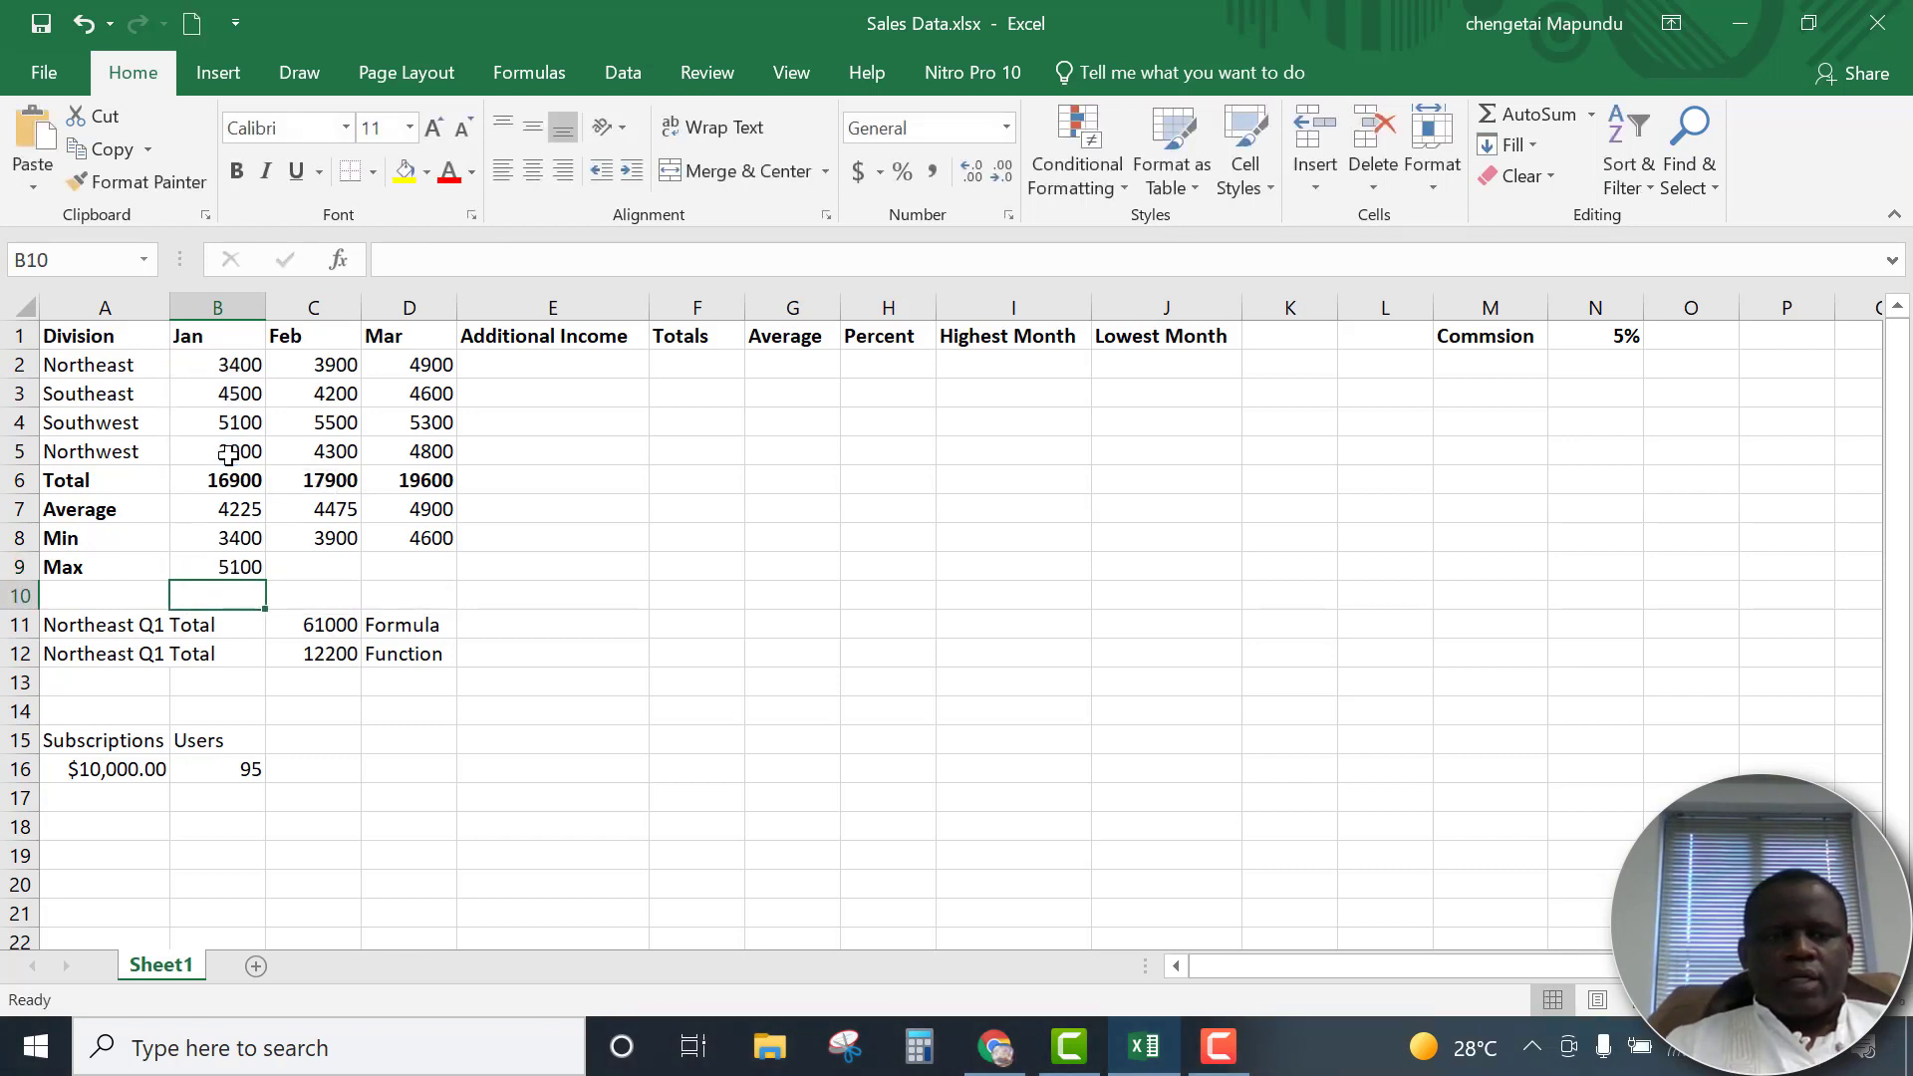
click(235, 567)
drag(265, 585, 489, 572)
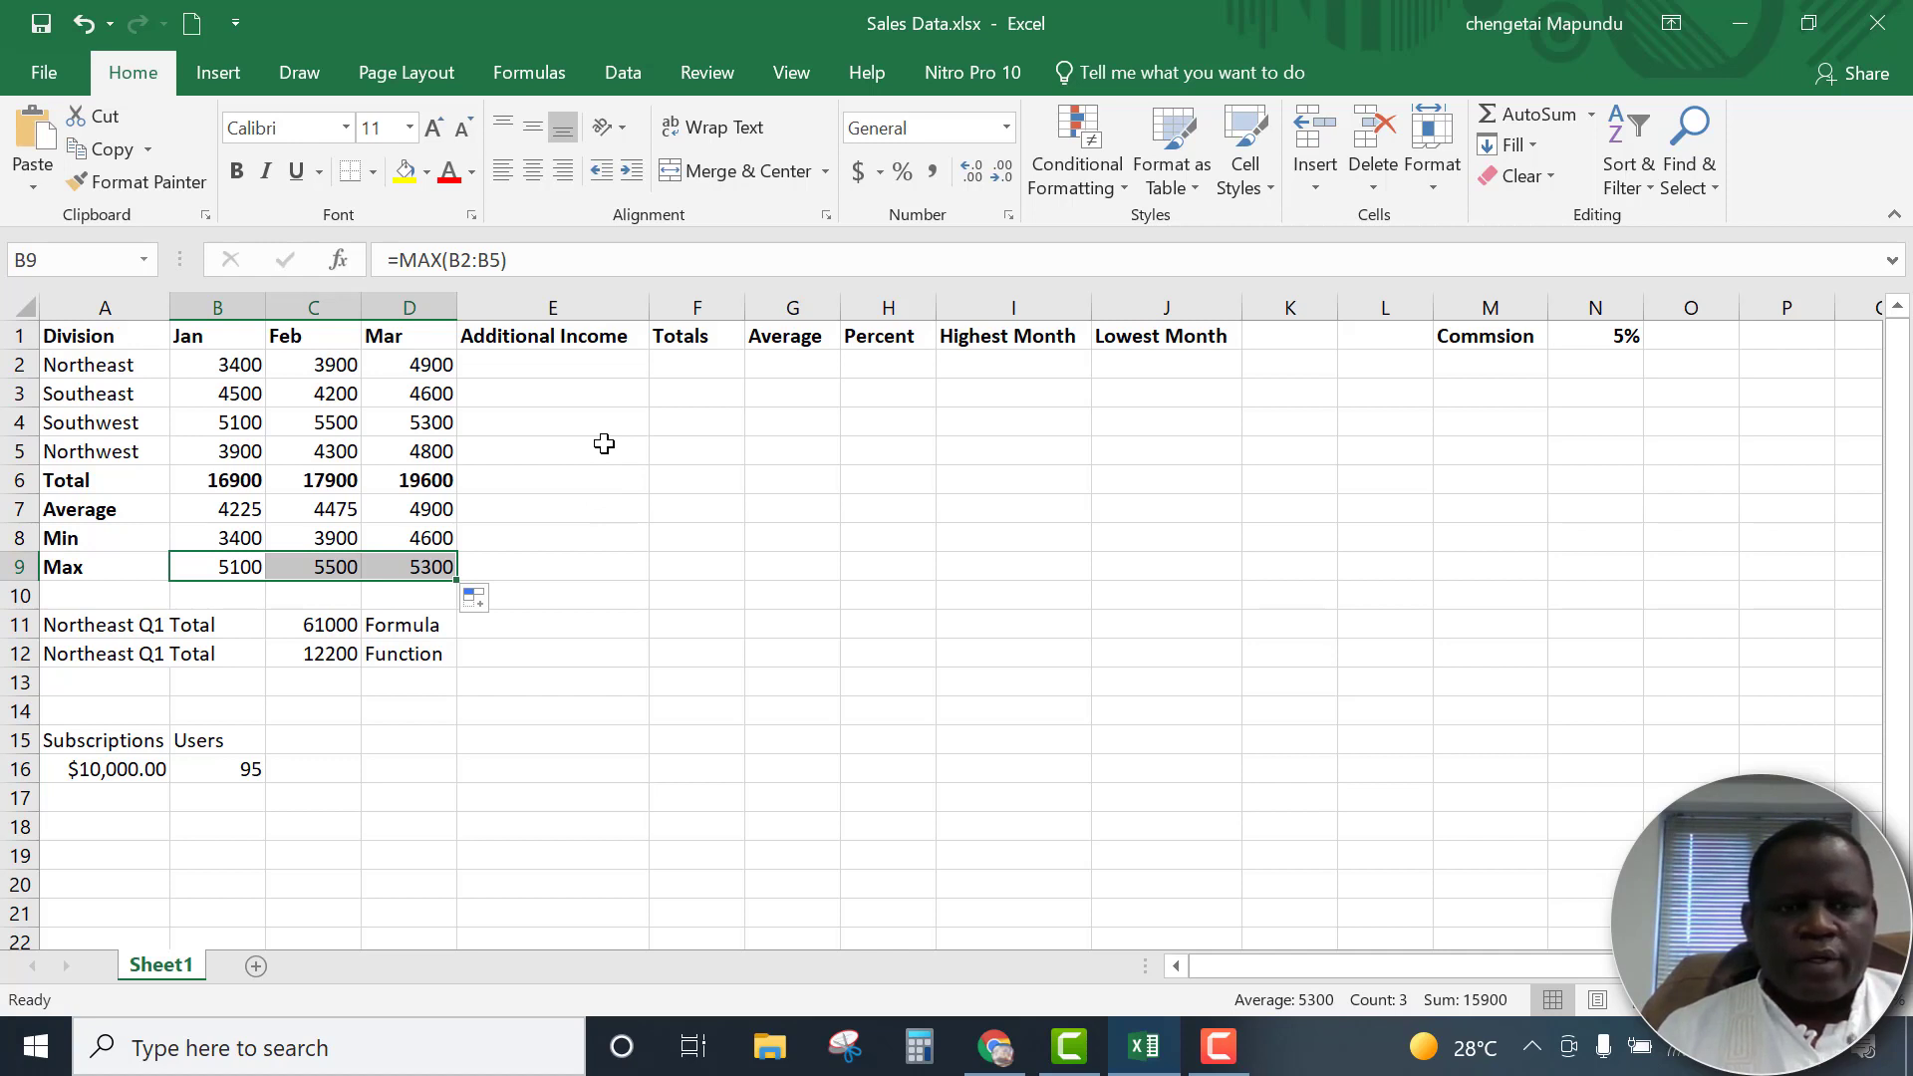
Enter the Northeast division's total in F2 using AutoSum over B2:E2
click(515, 362)
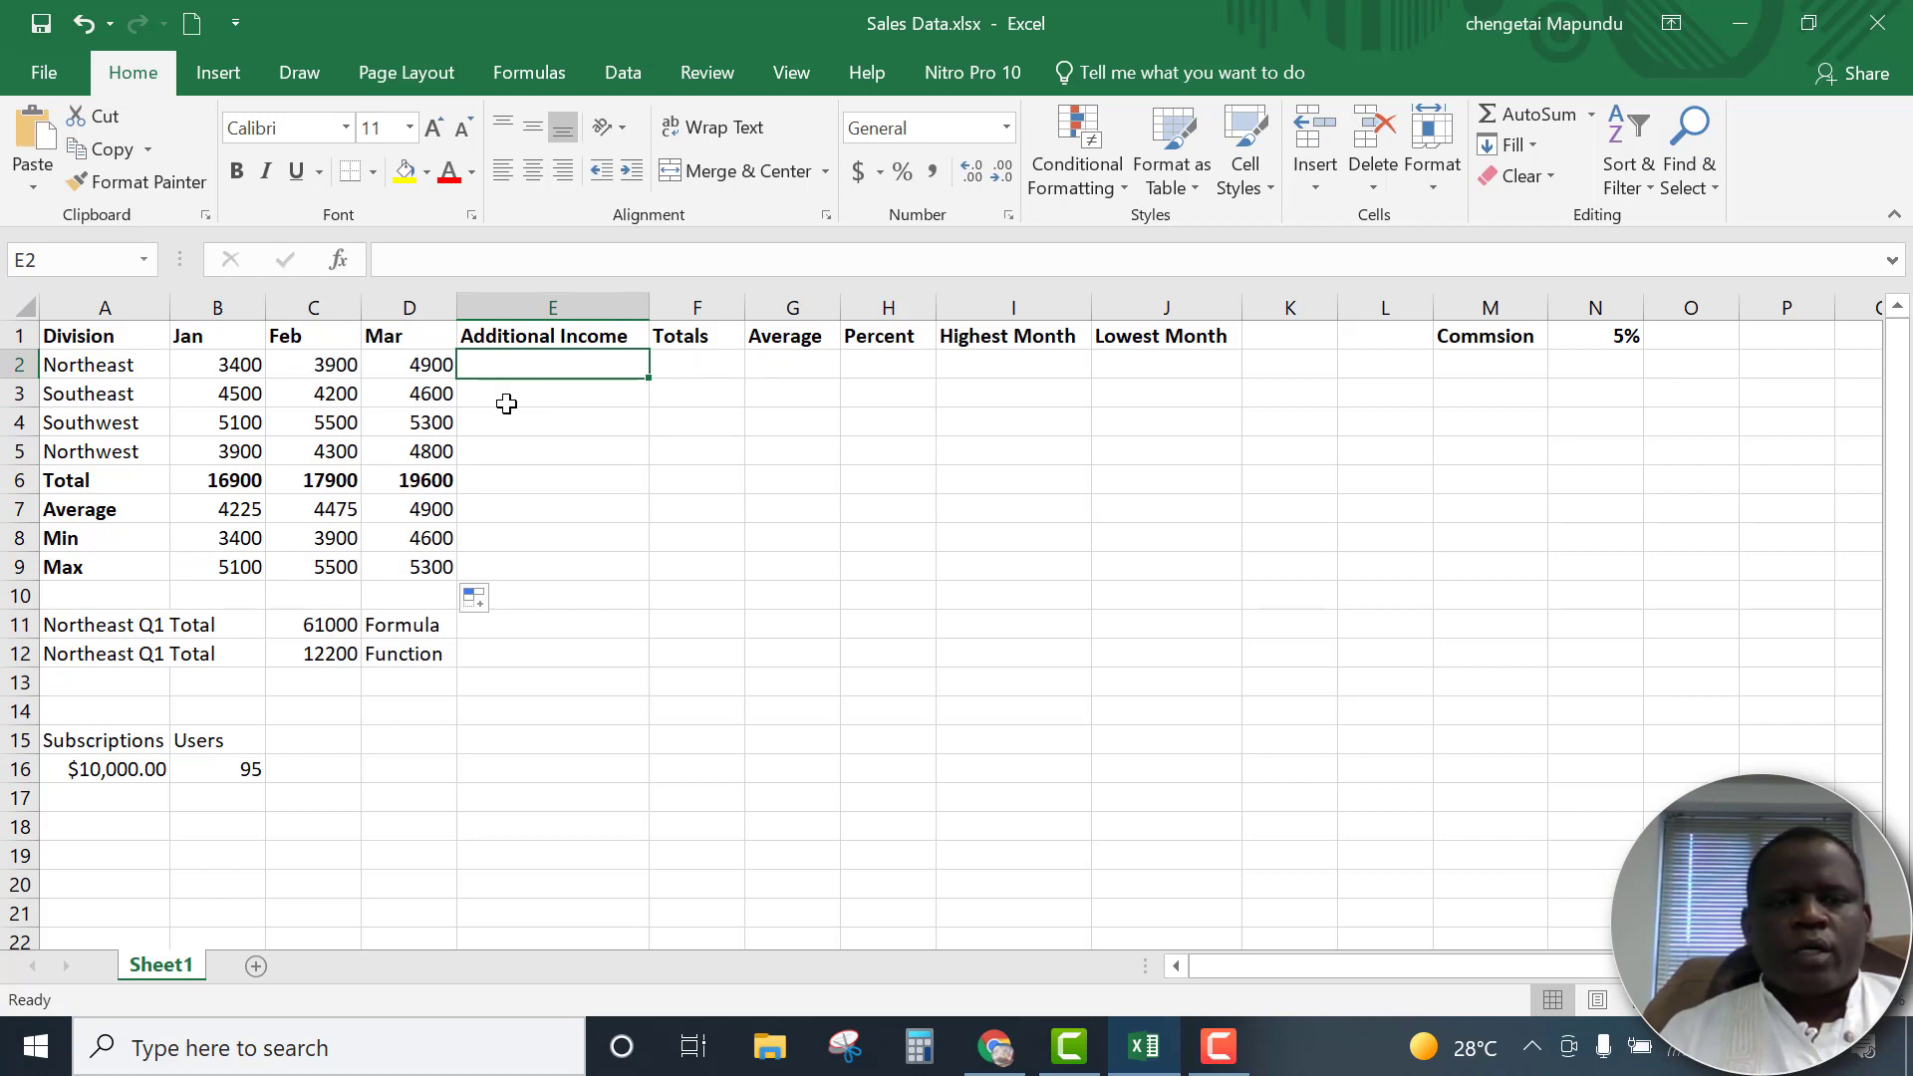
click(681, 365)
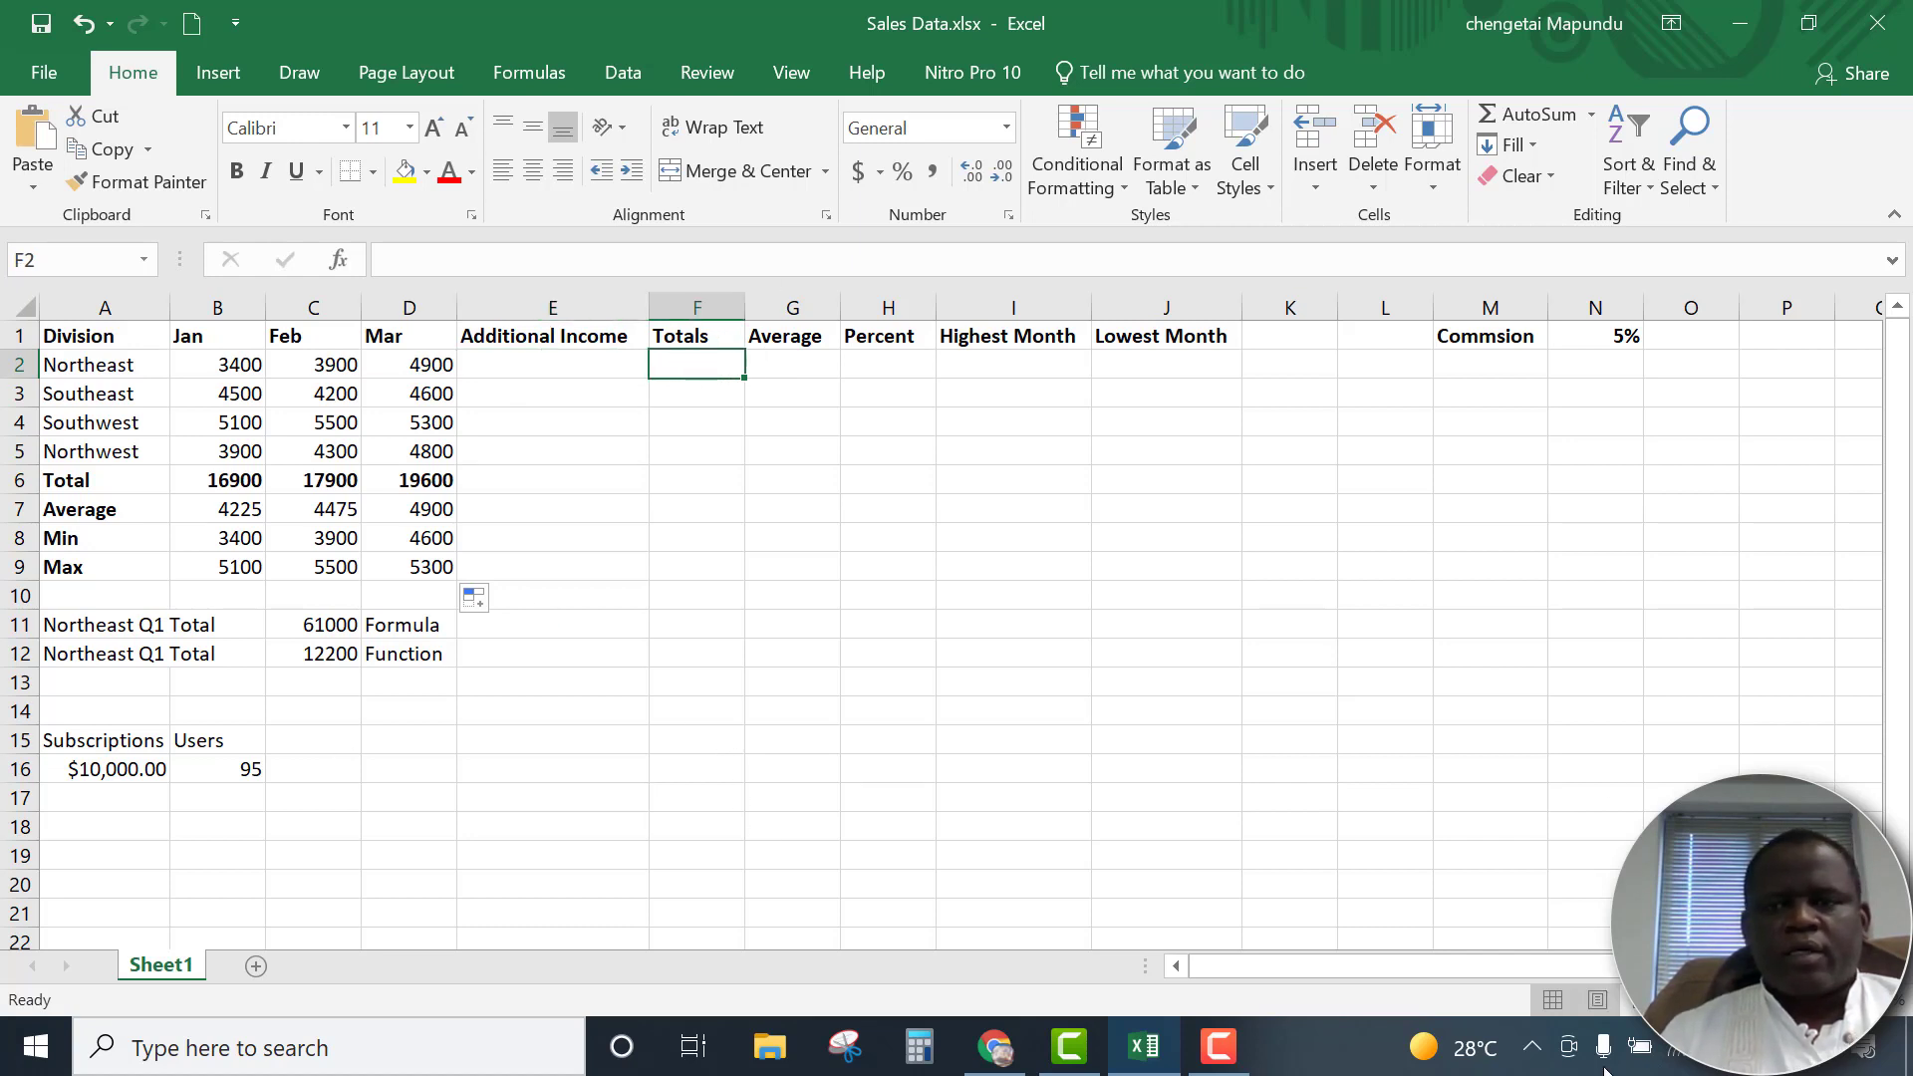
click(1539, 112)
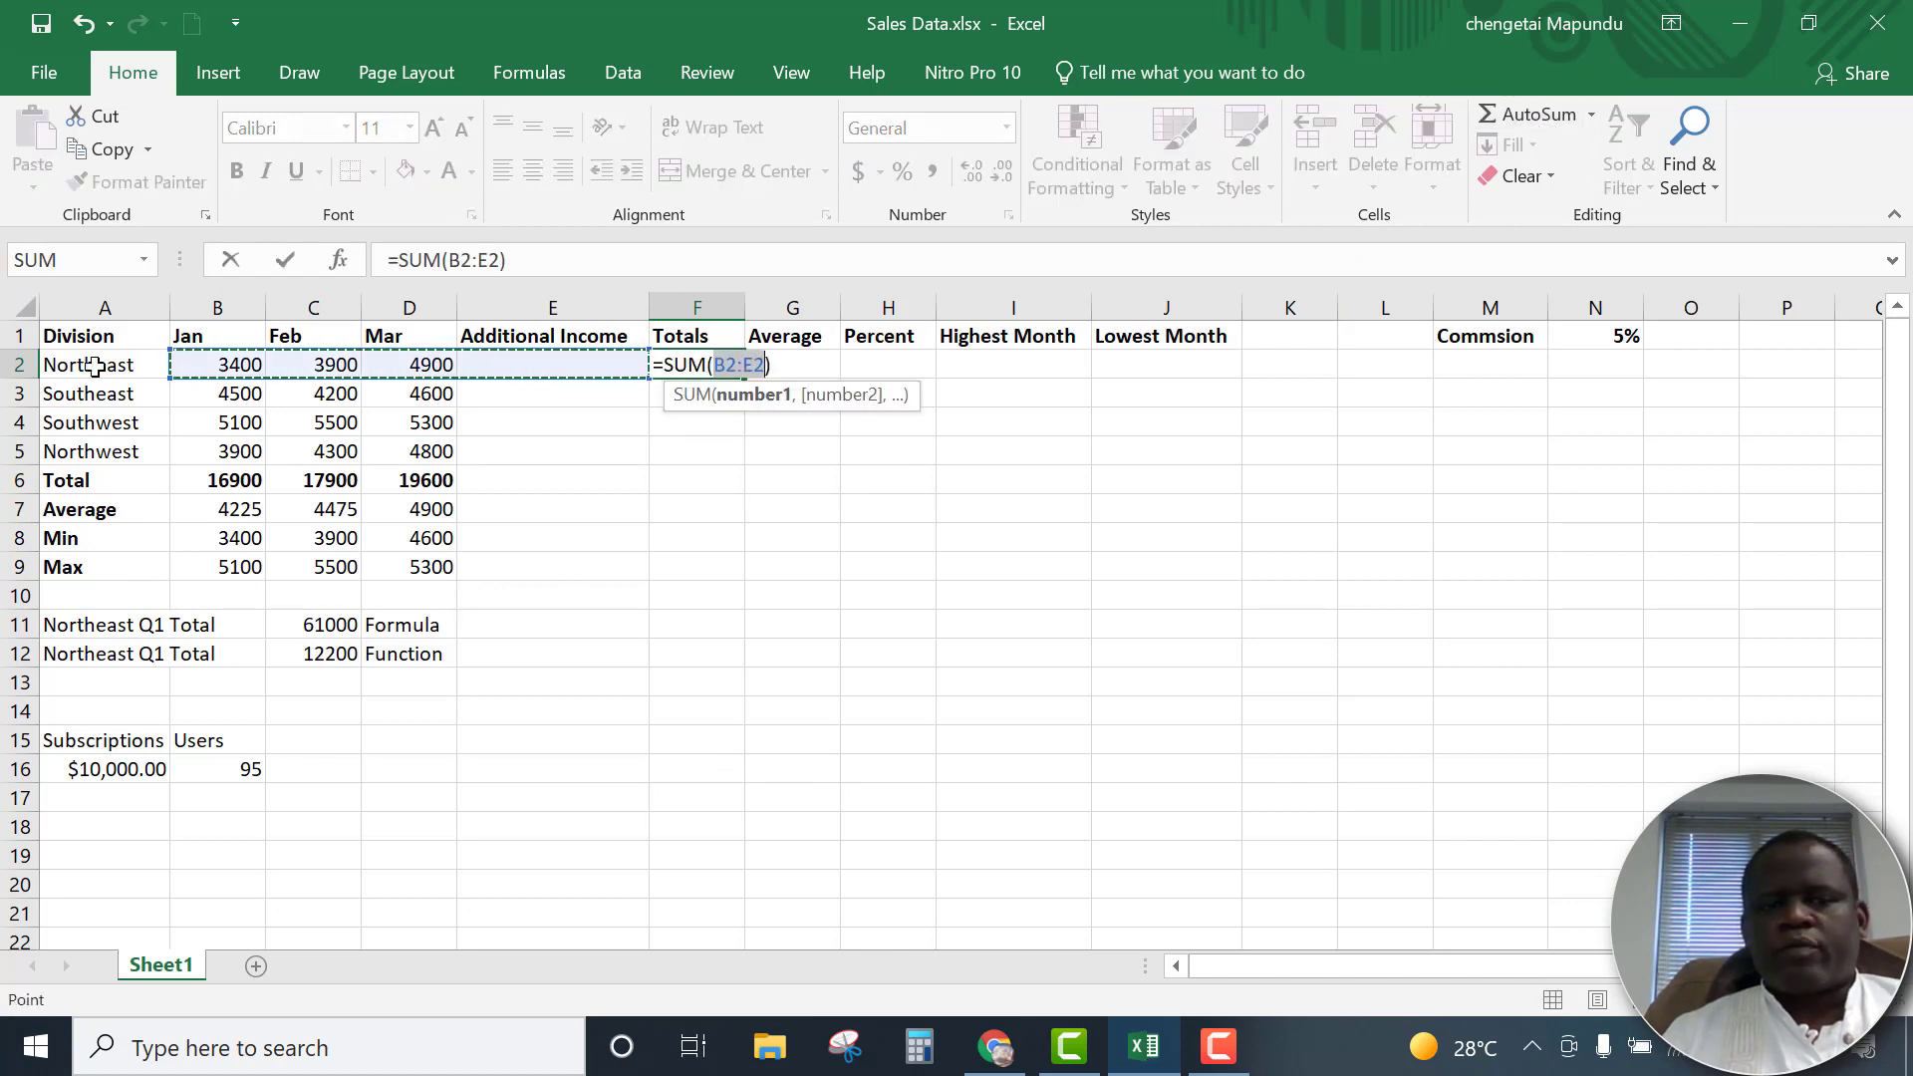
key(Return)
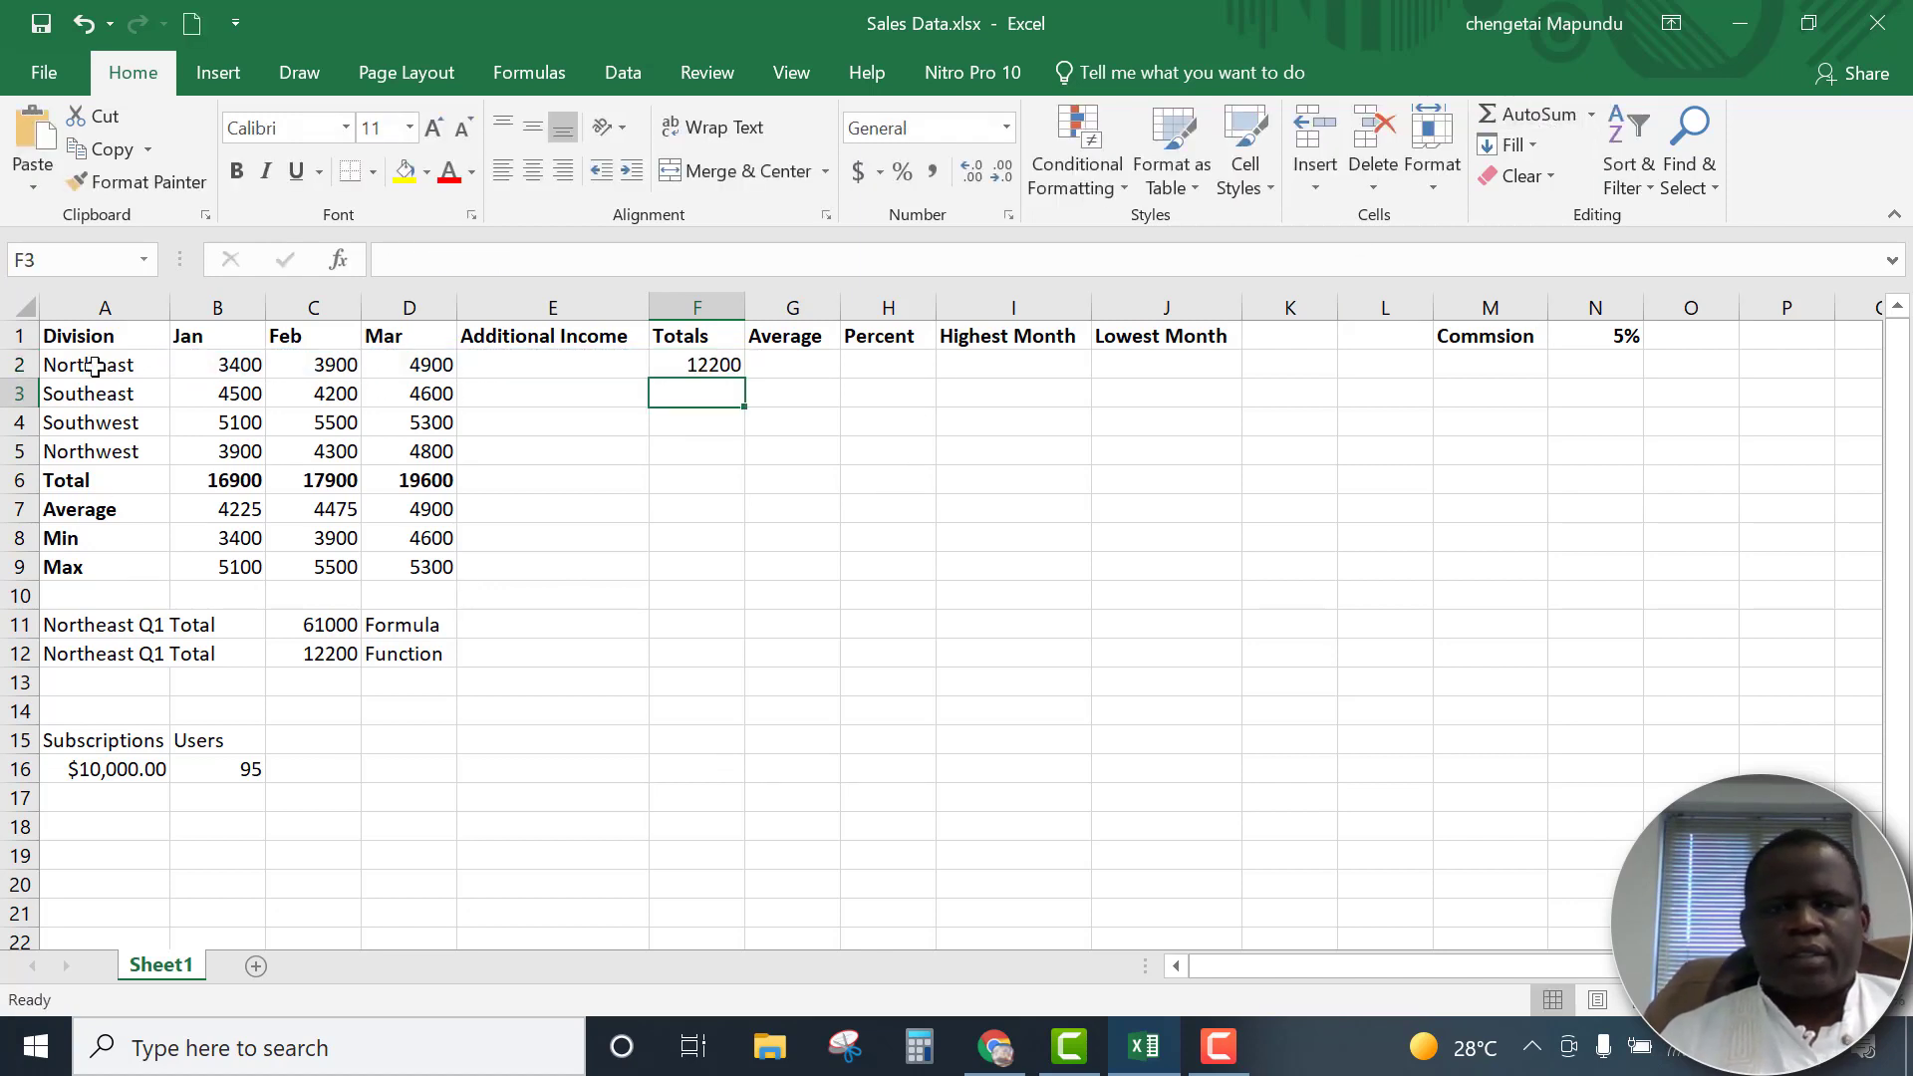
click(726, 368)
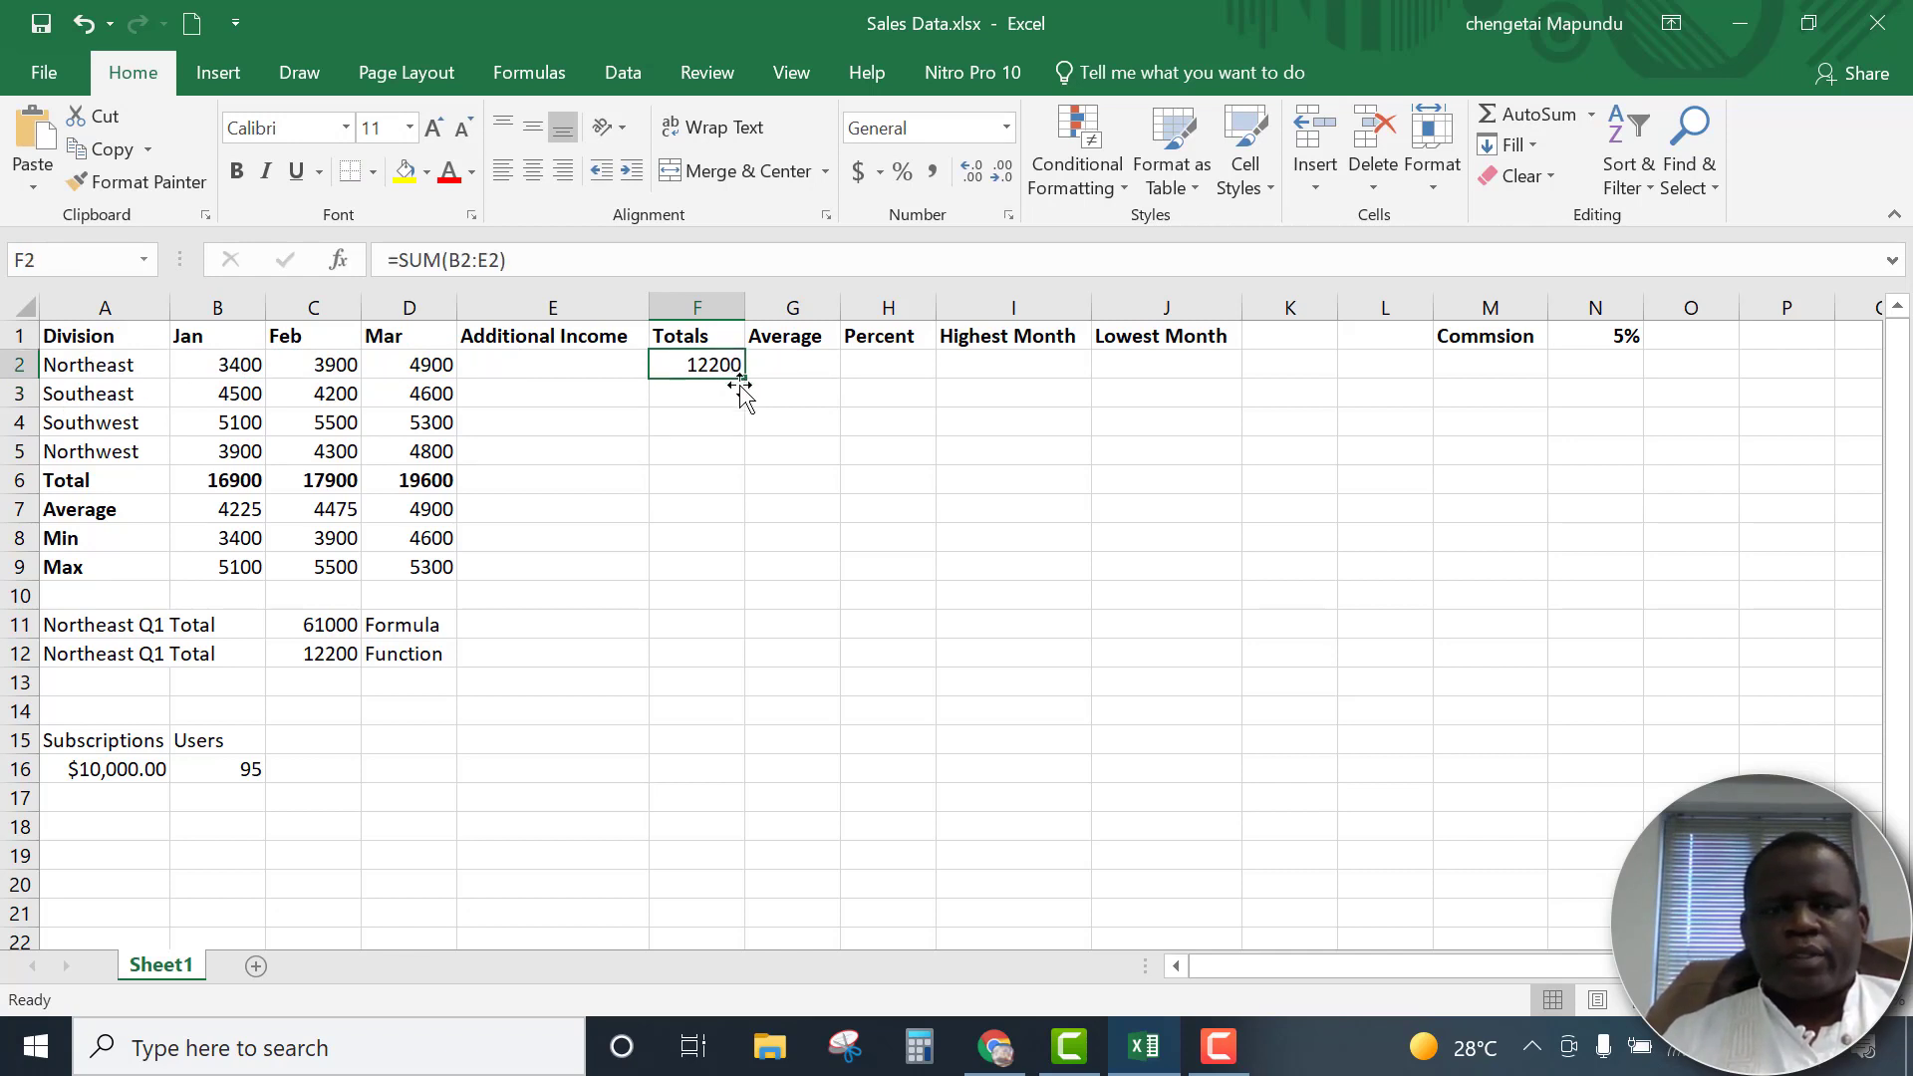
Fill the total formula from F2 down the Totals column and clear the surplus results in F6:F8
double_click(743, 379)
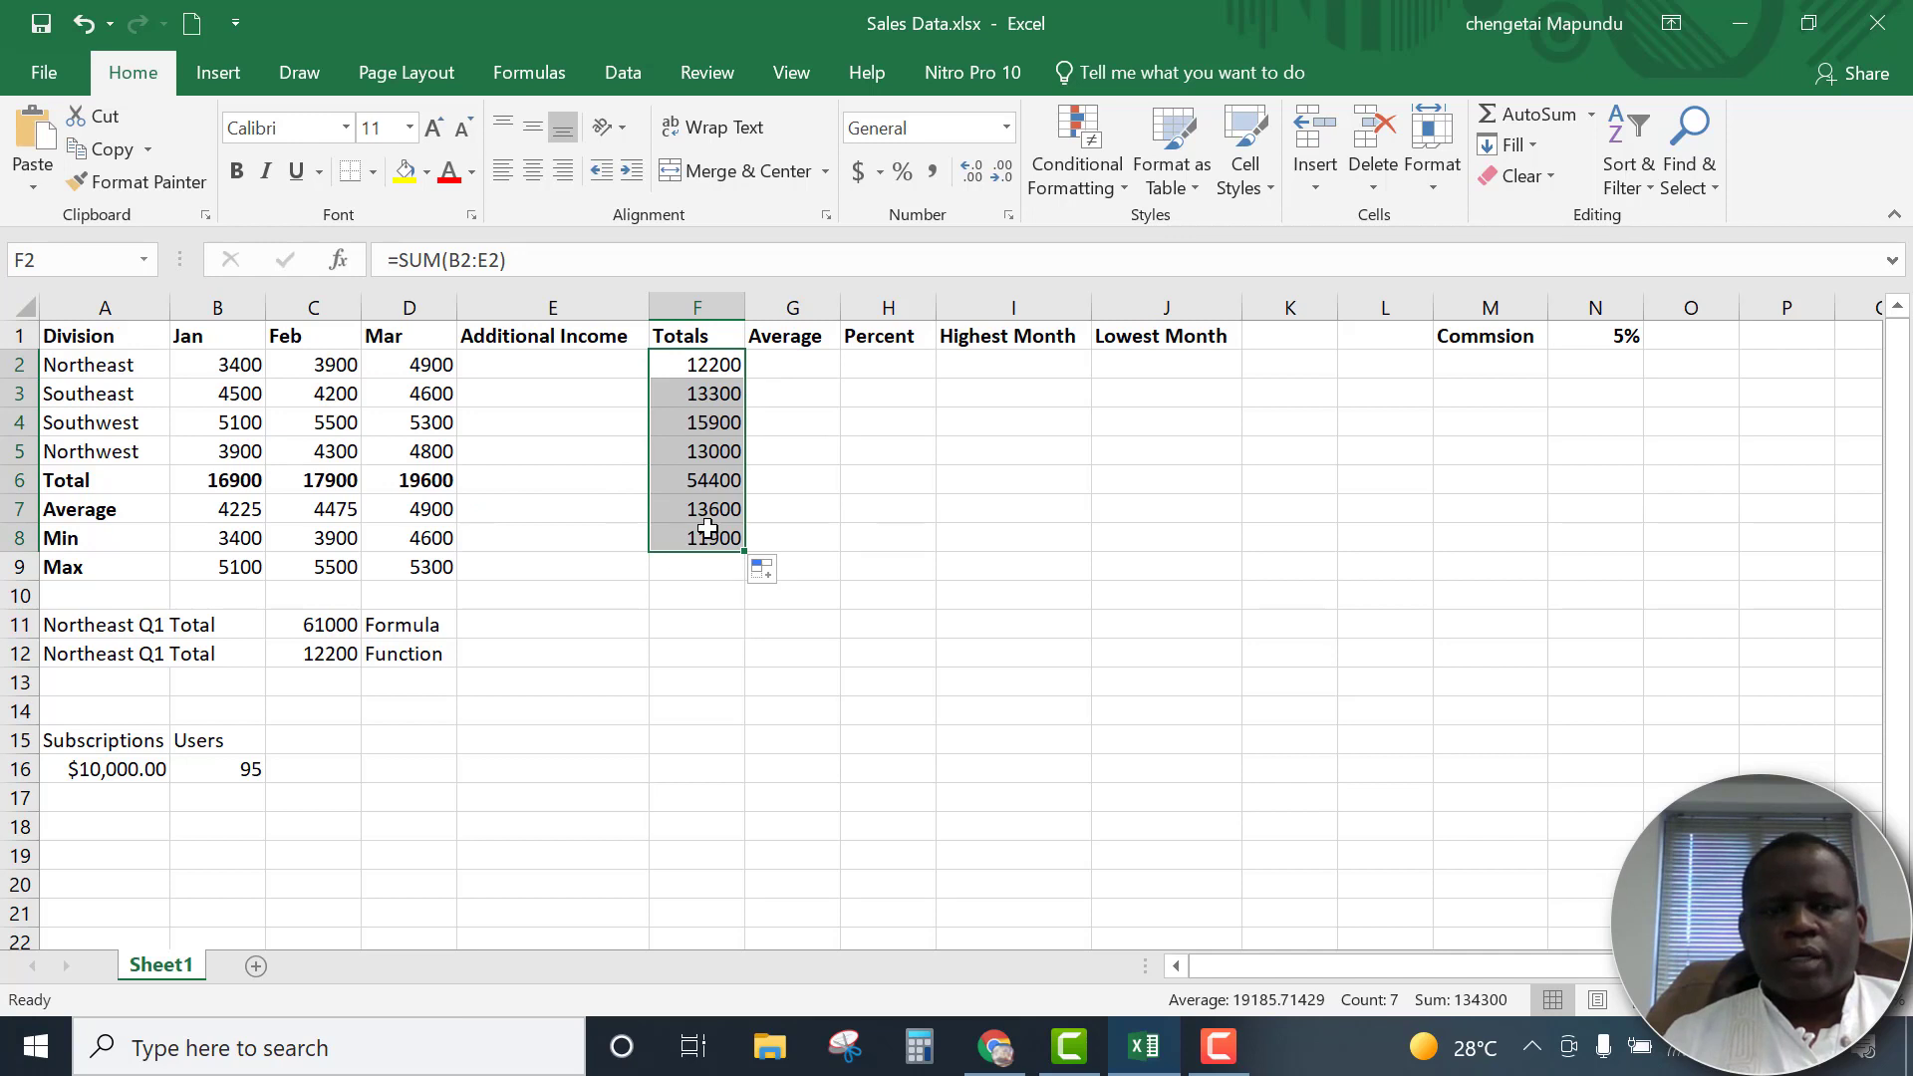
drag(697, 482, 699, 538)
key(Delete)
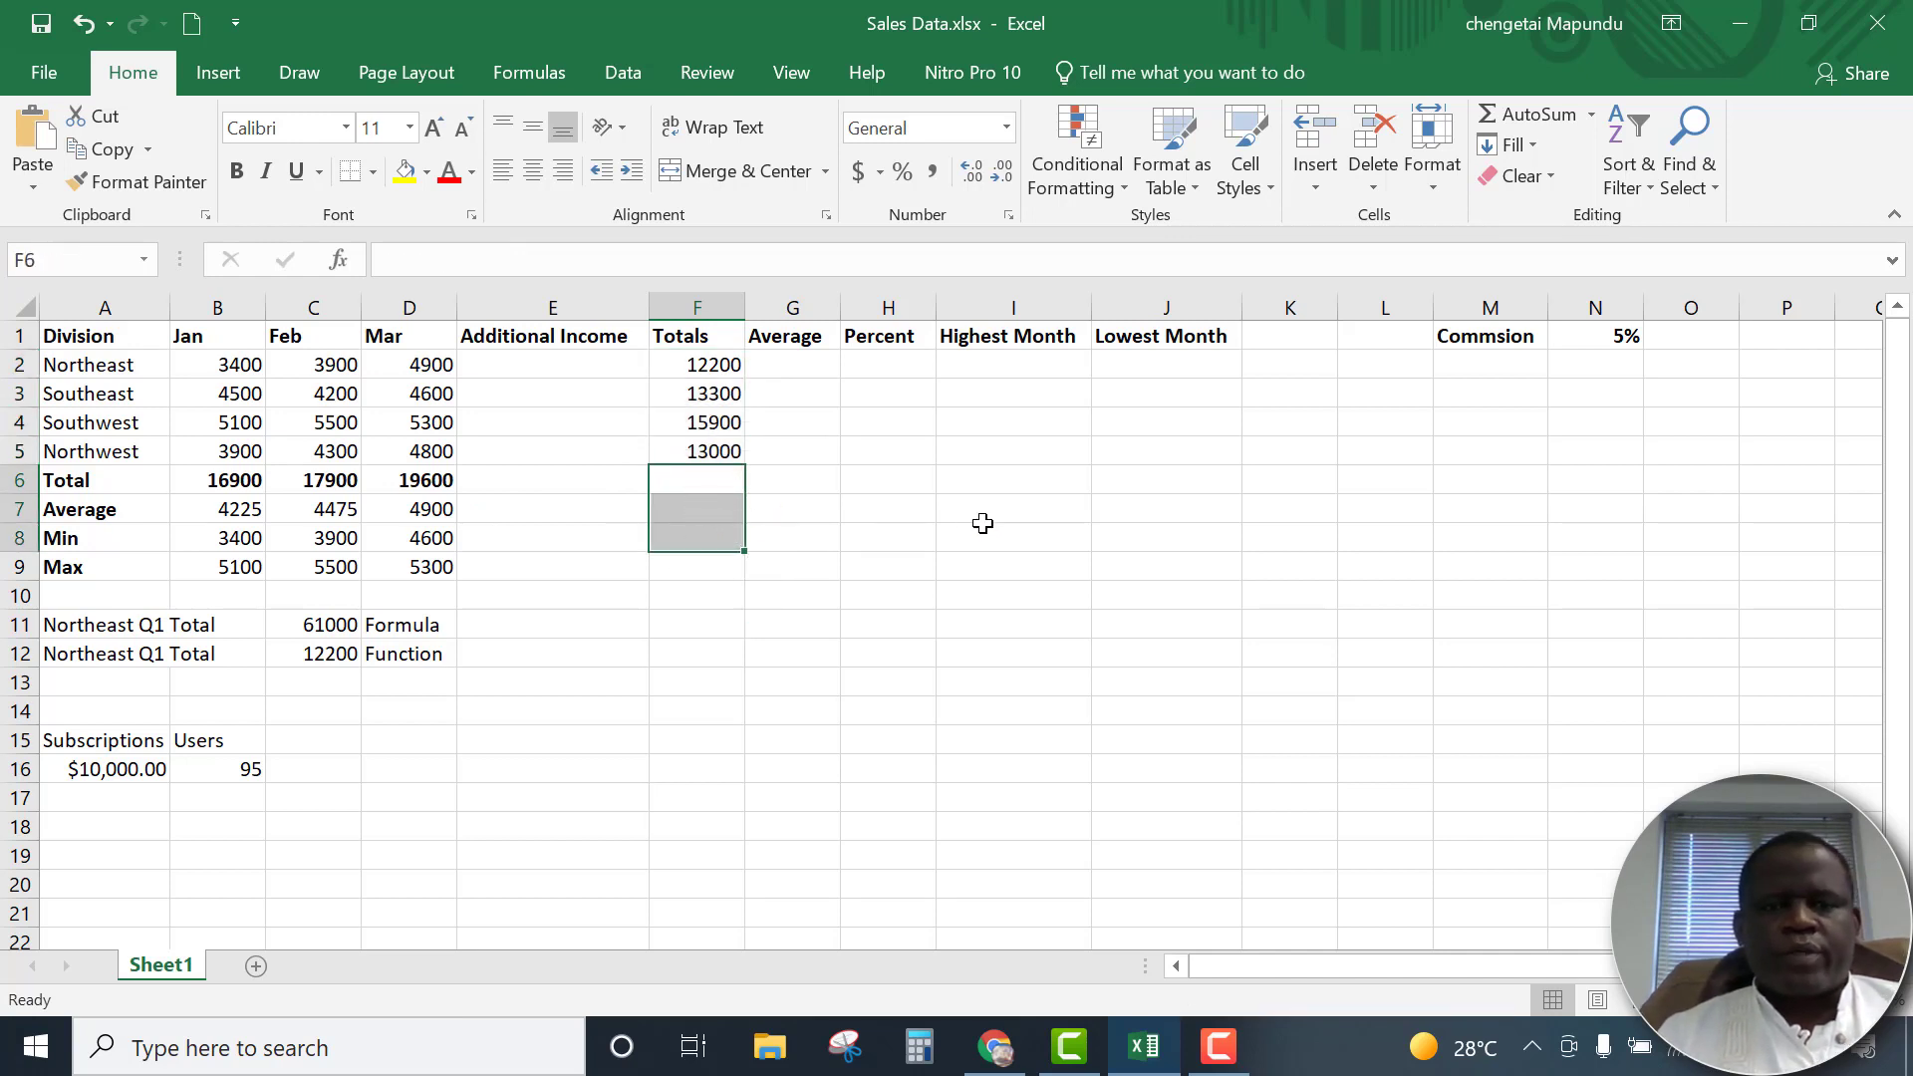
click(1032, 528)
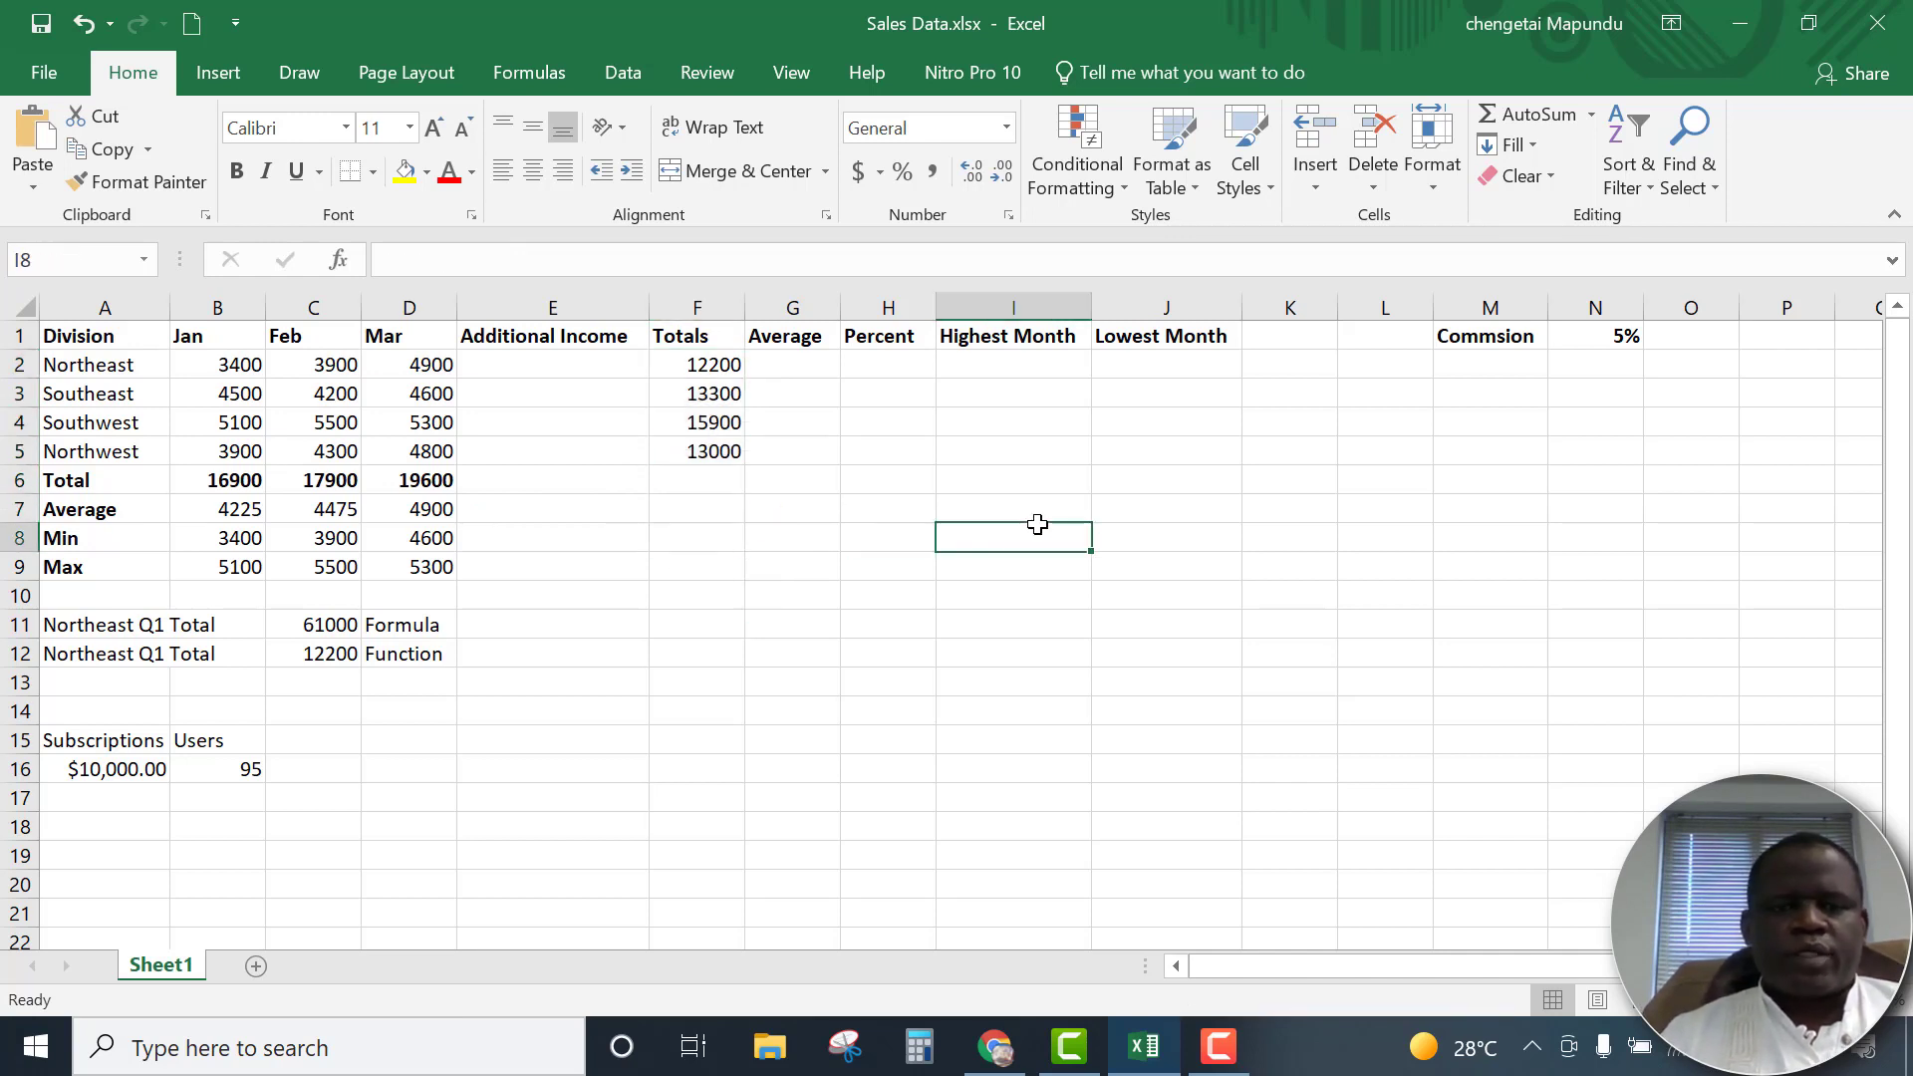
click(793, 367)
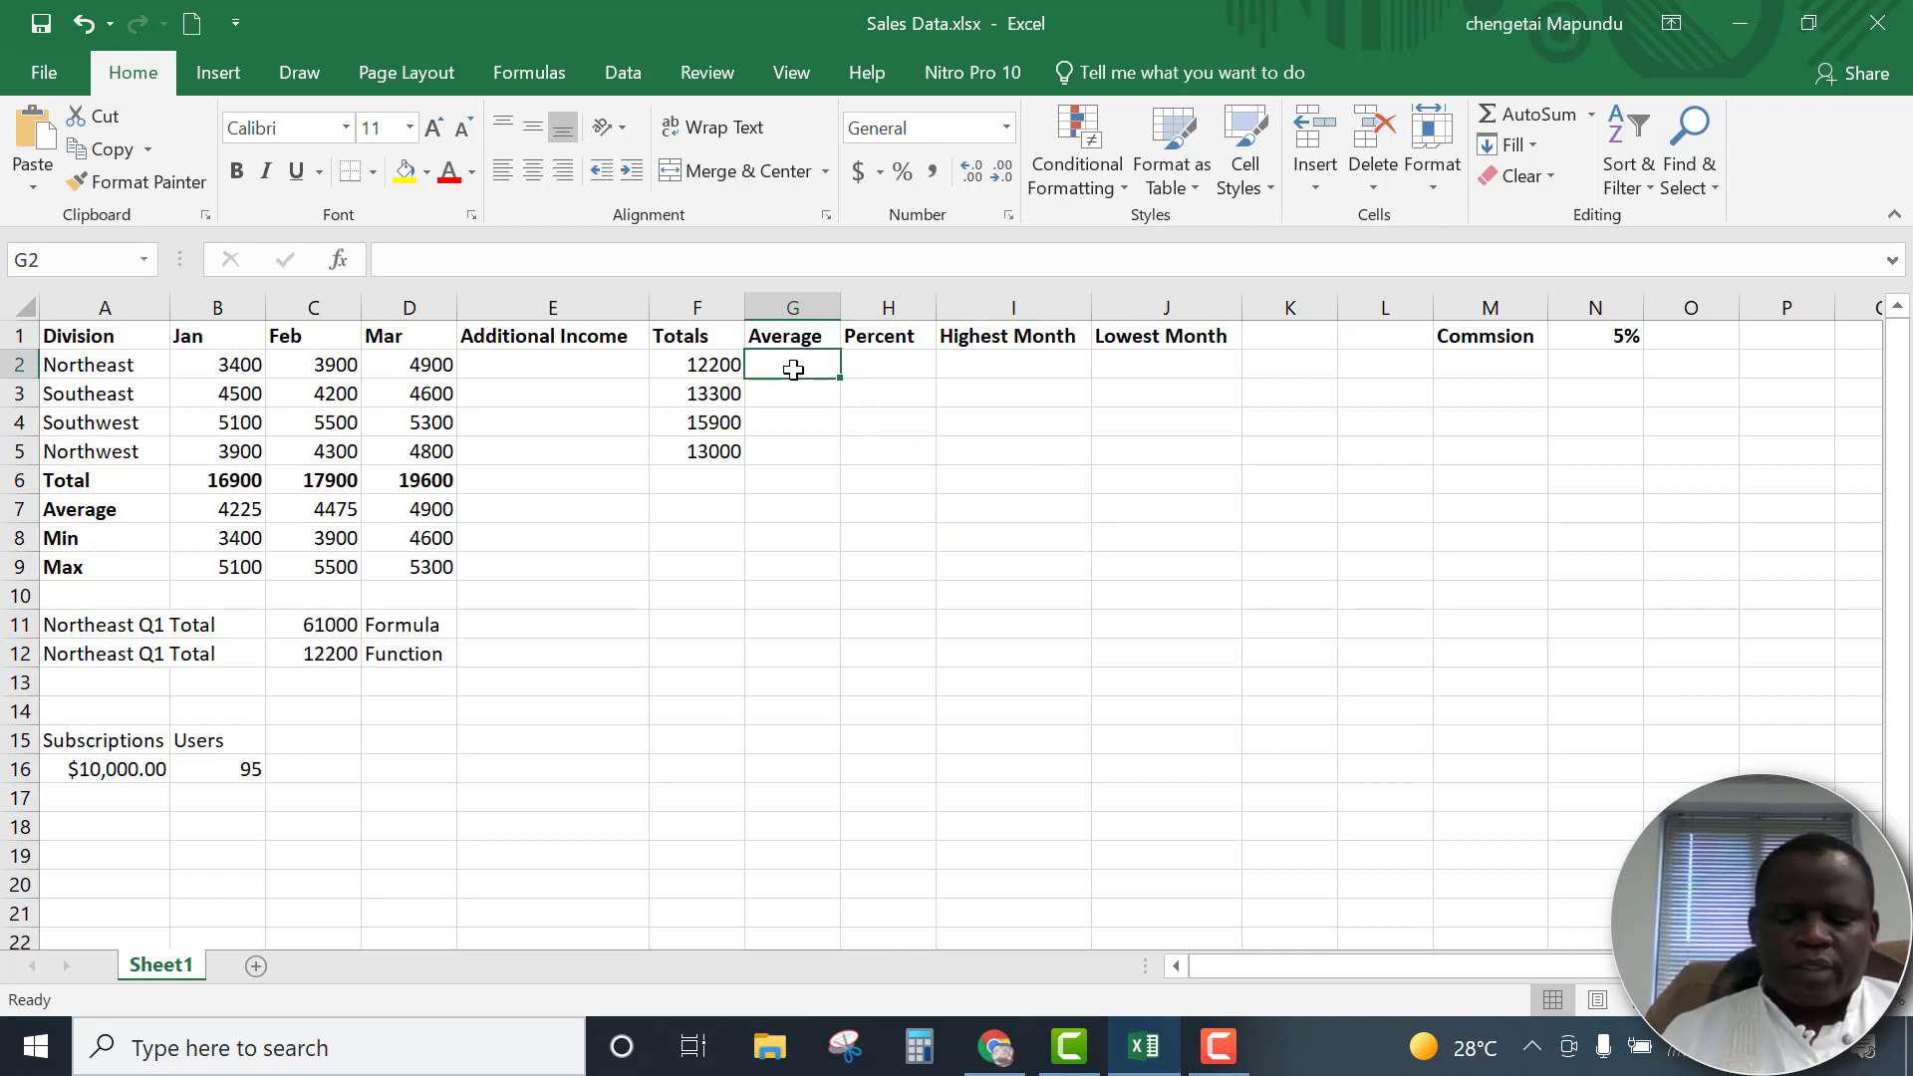
text(=)
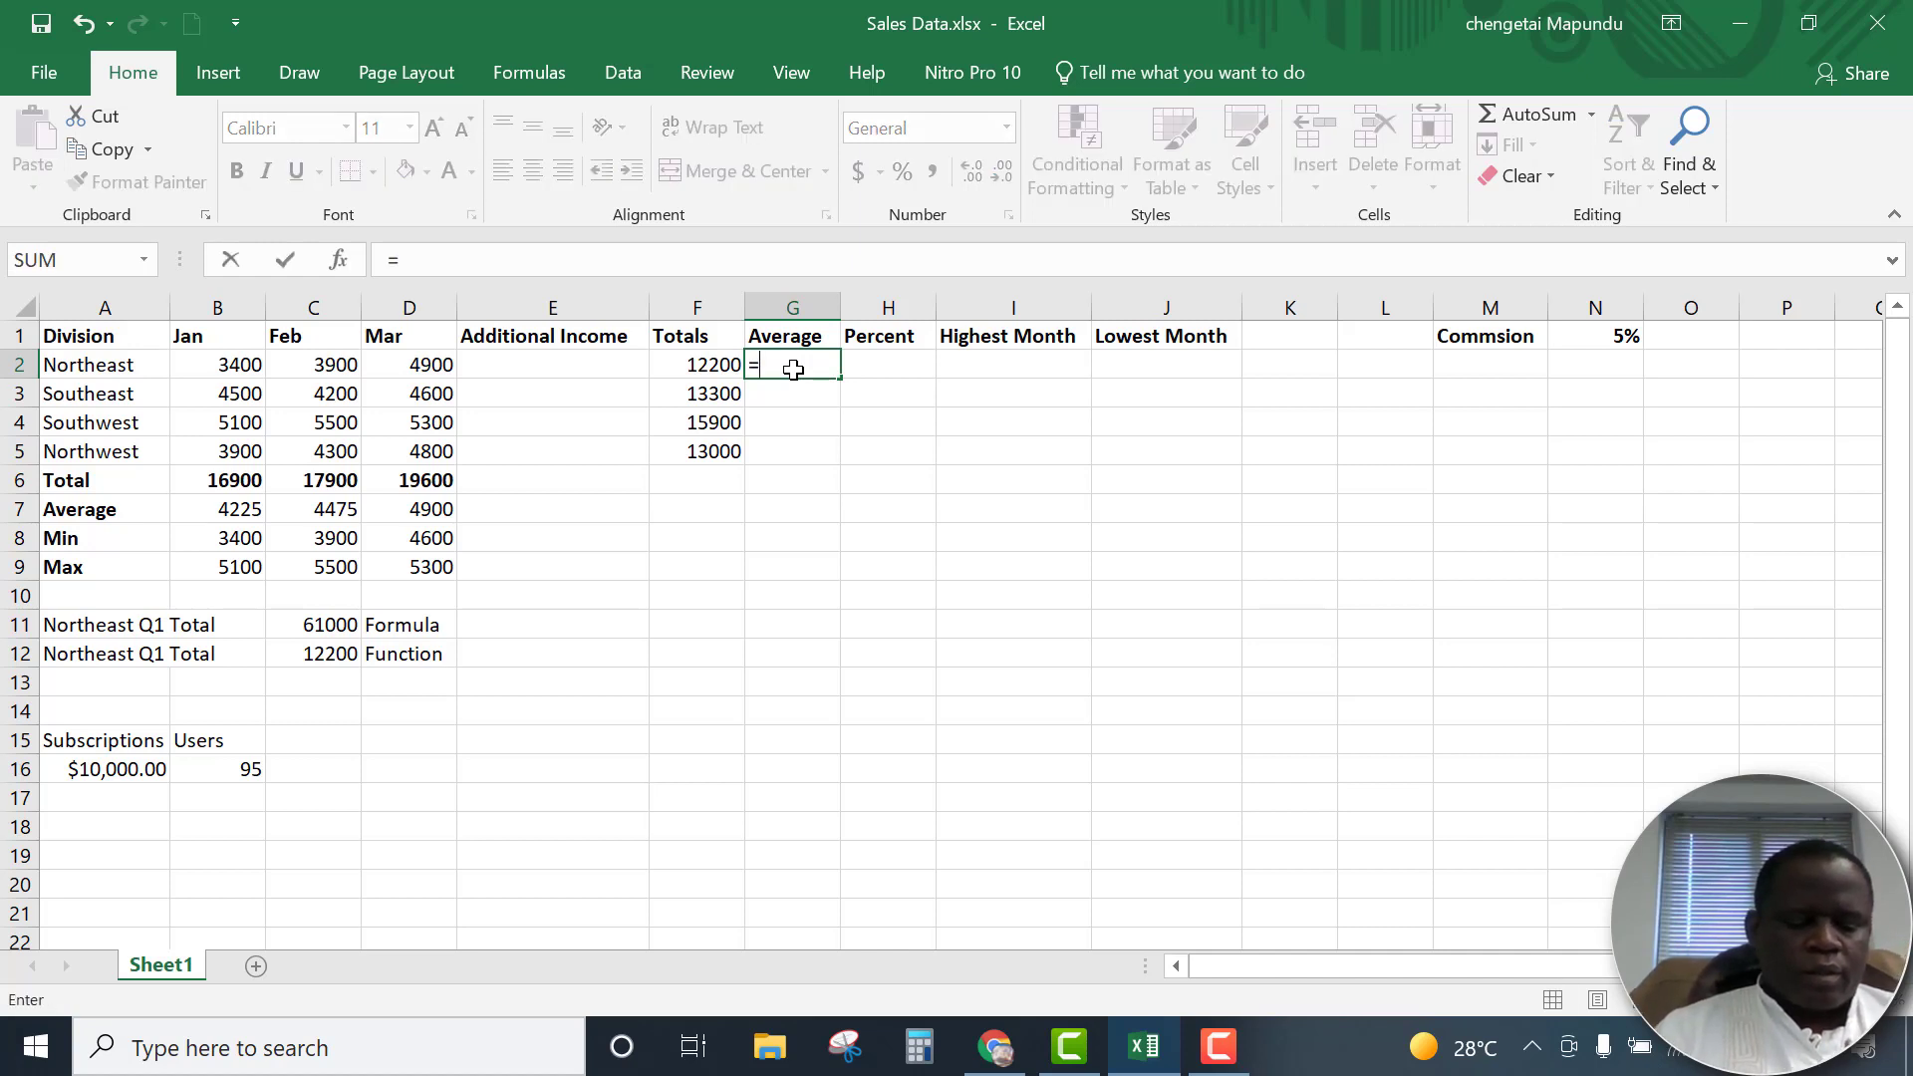
text(av)
key(BackSpace)
key(BackSpace)
key(BackSpace)
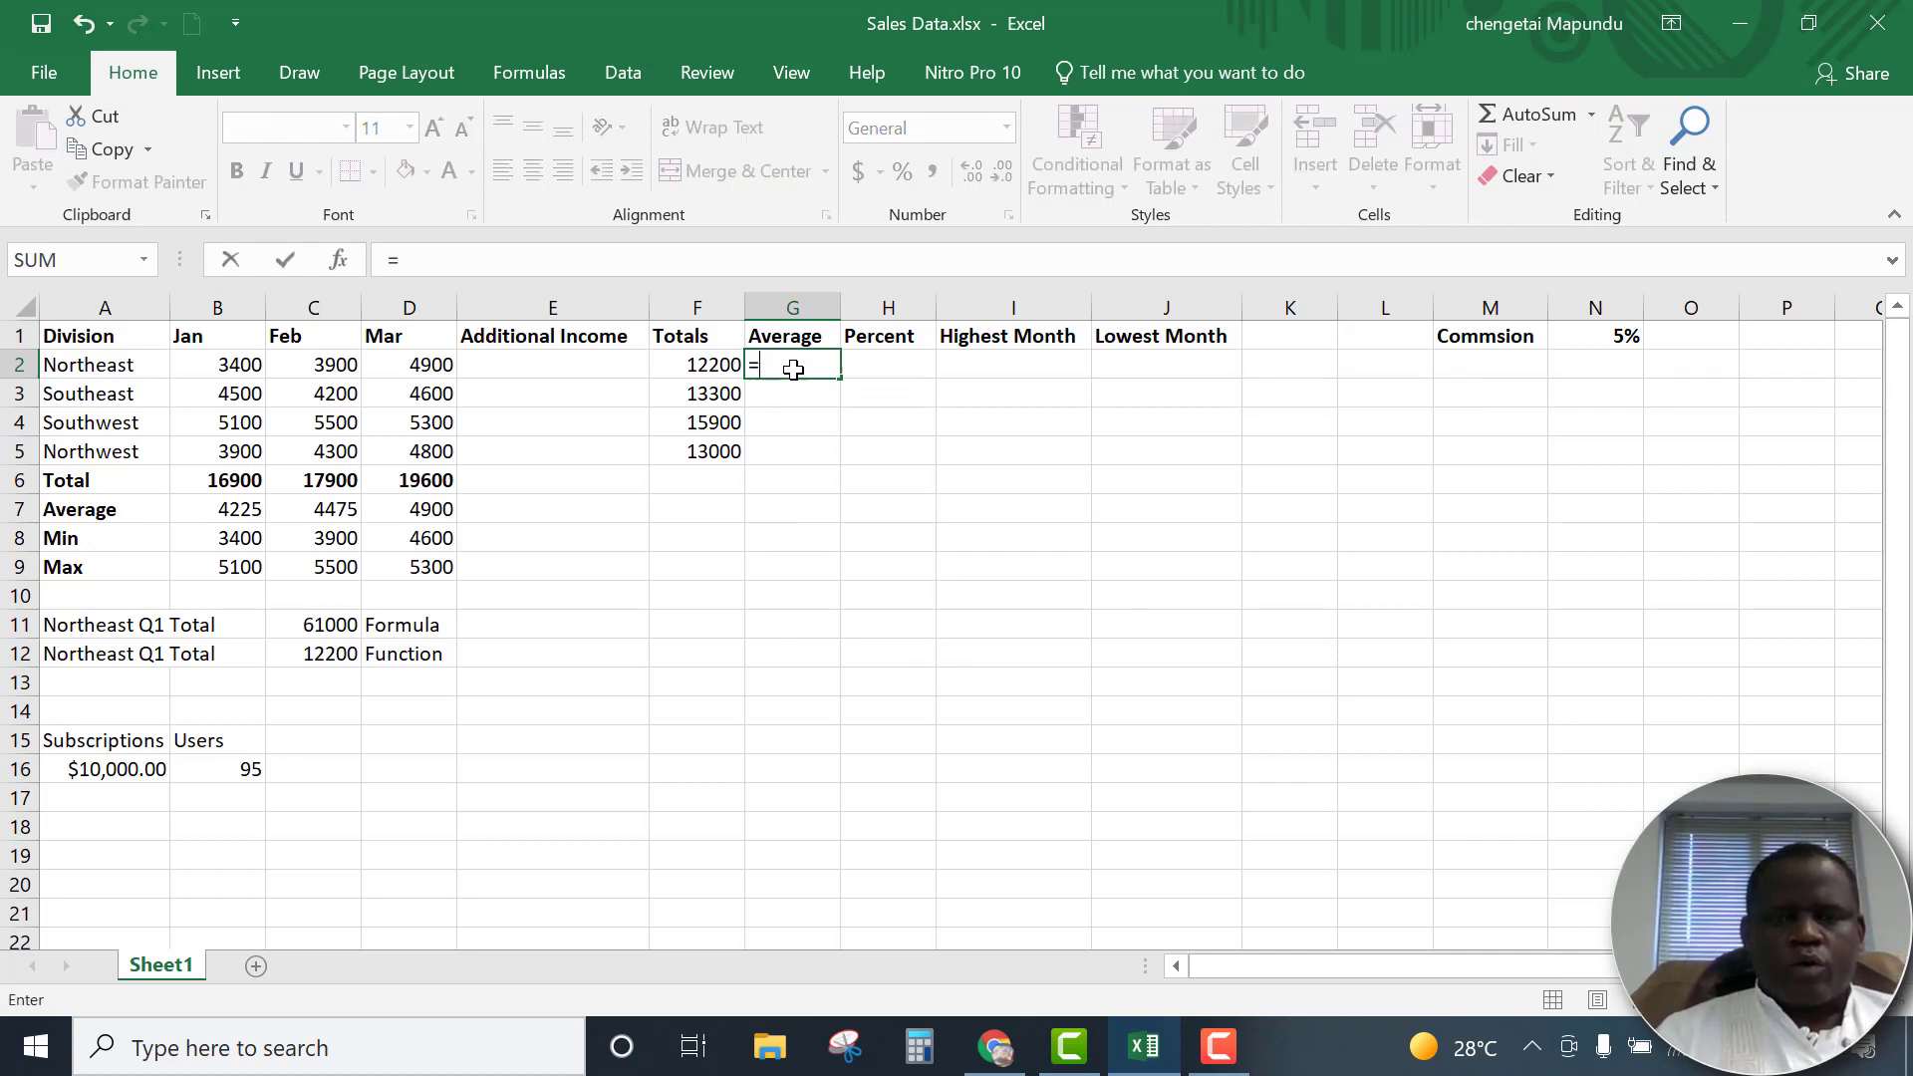
click(845, 527)
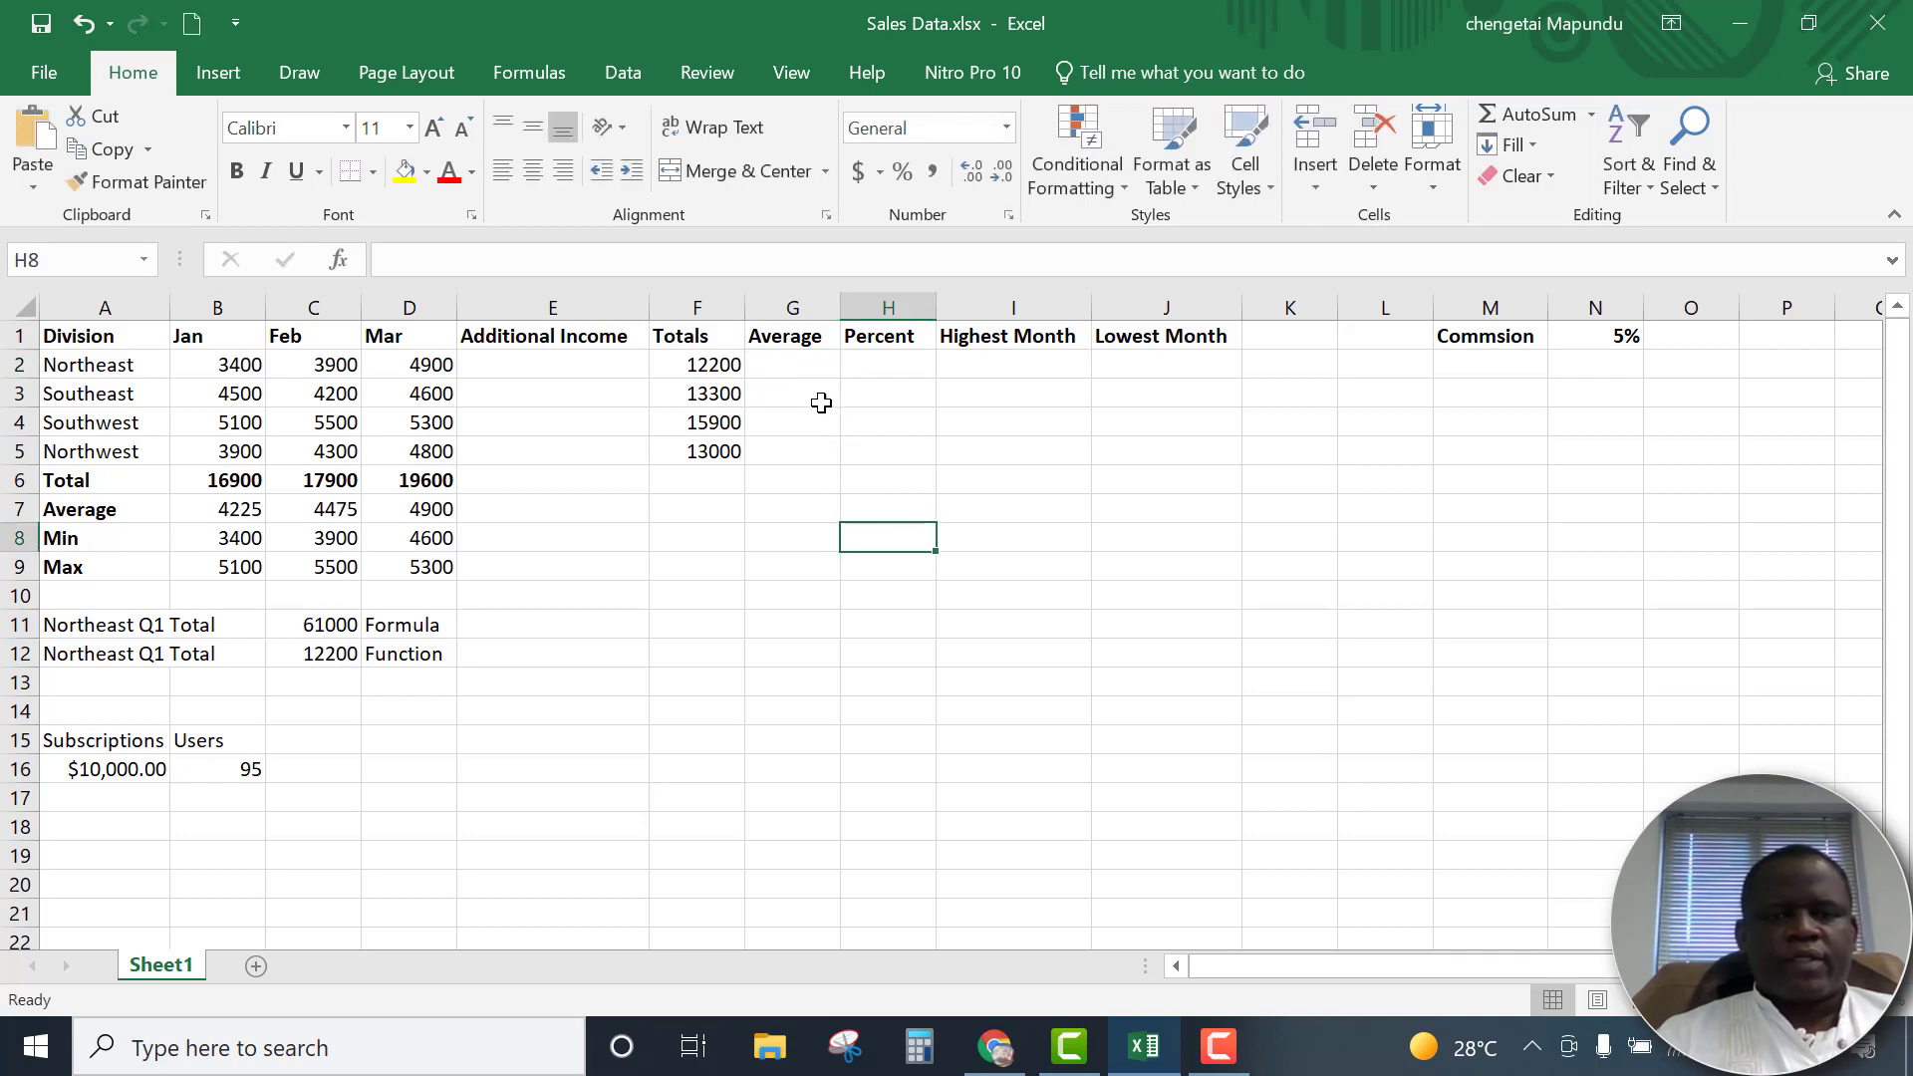
Insert the AVERAGE function for B2:D2 in G2 and fill it down through G5
click(797, 364)
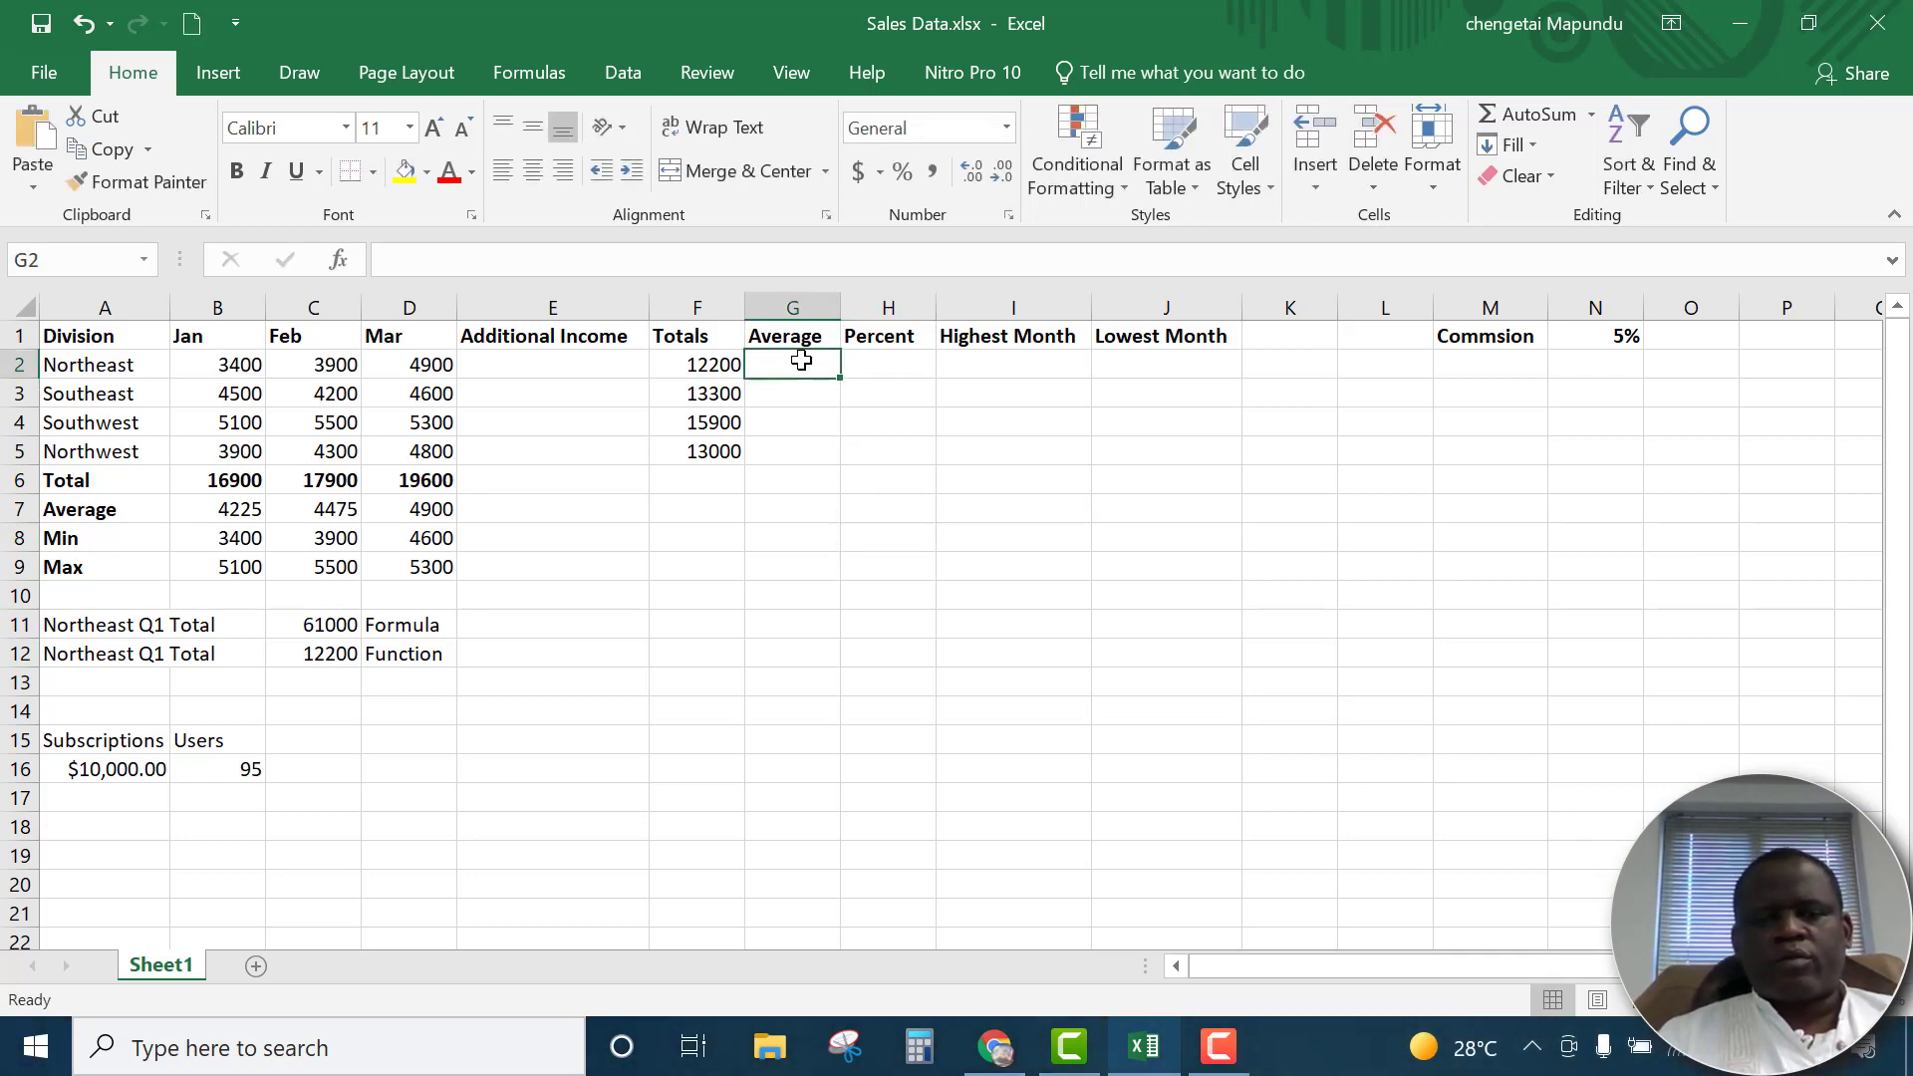
click(340, 261)
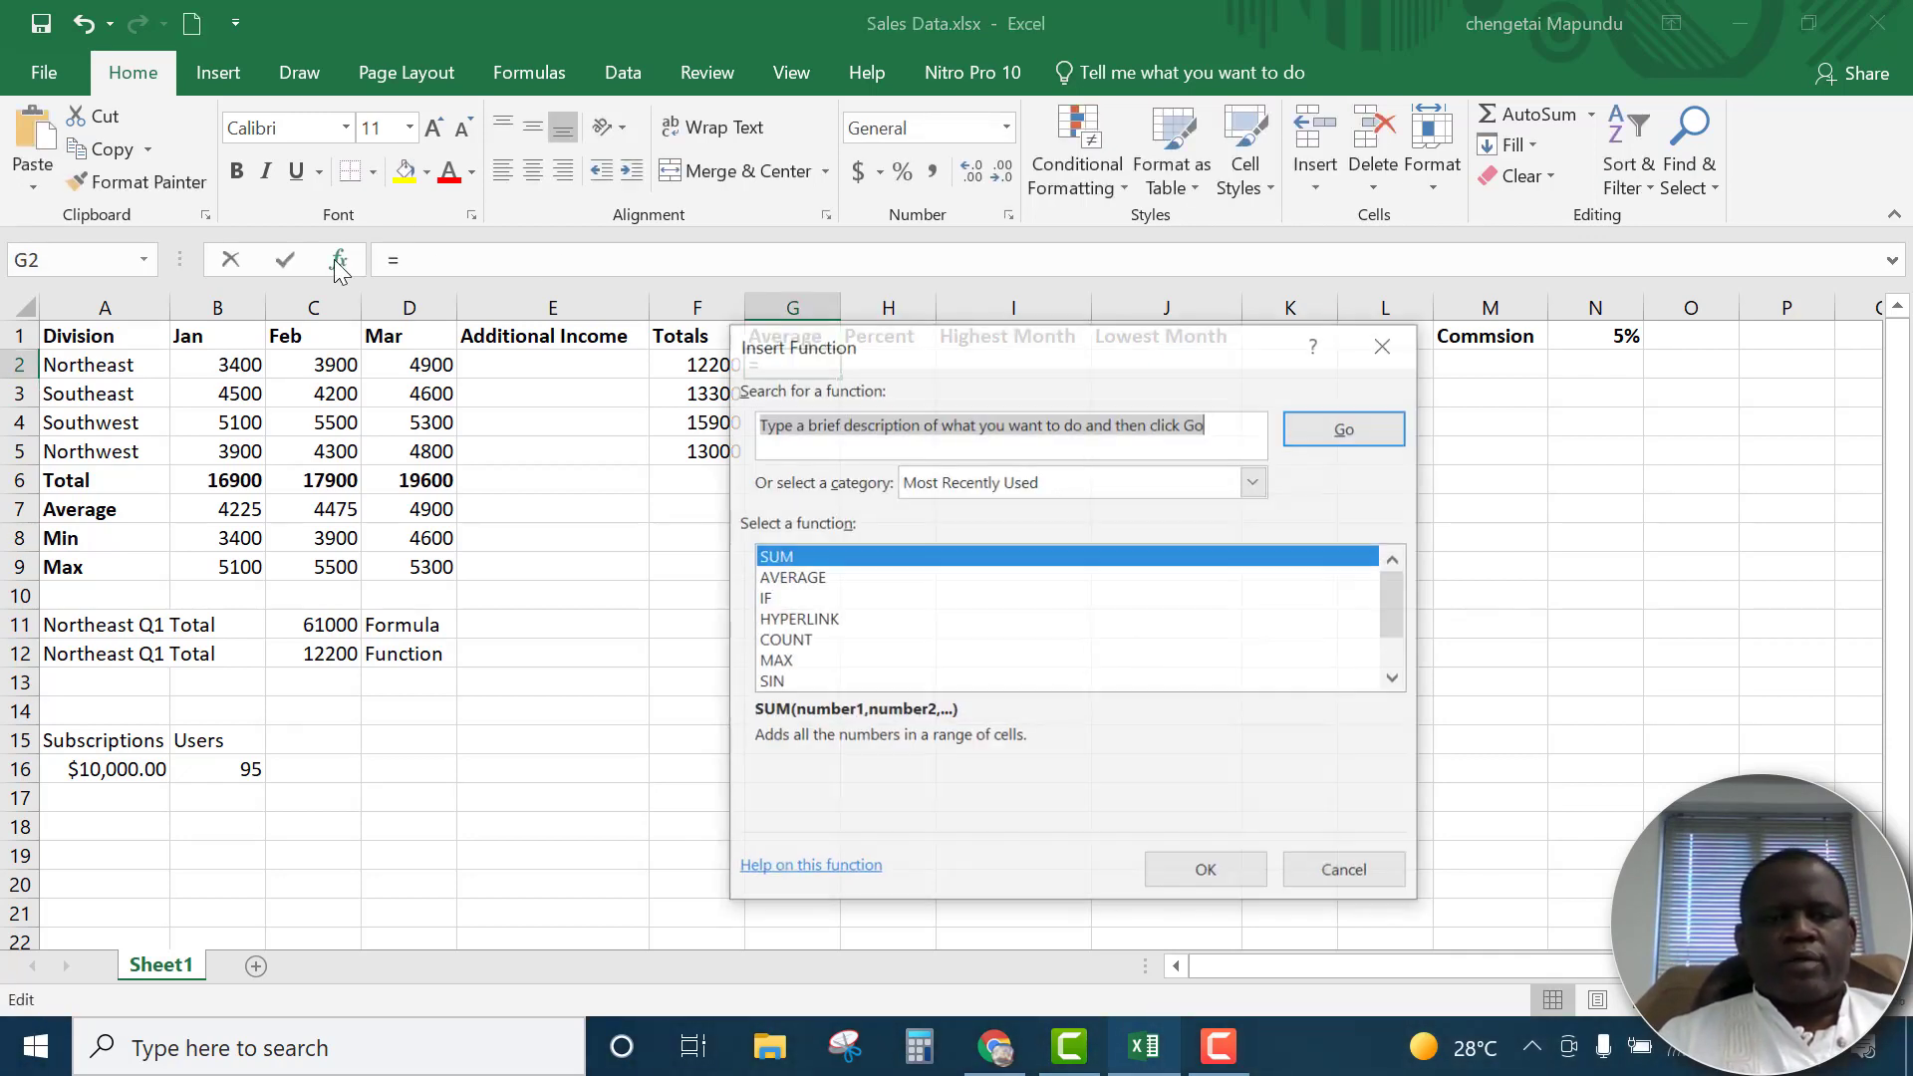
click(810, 578)
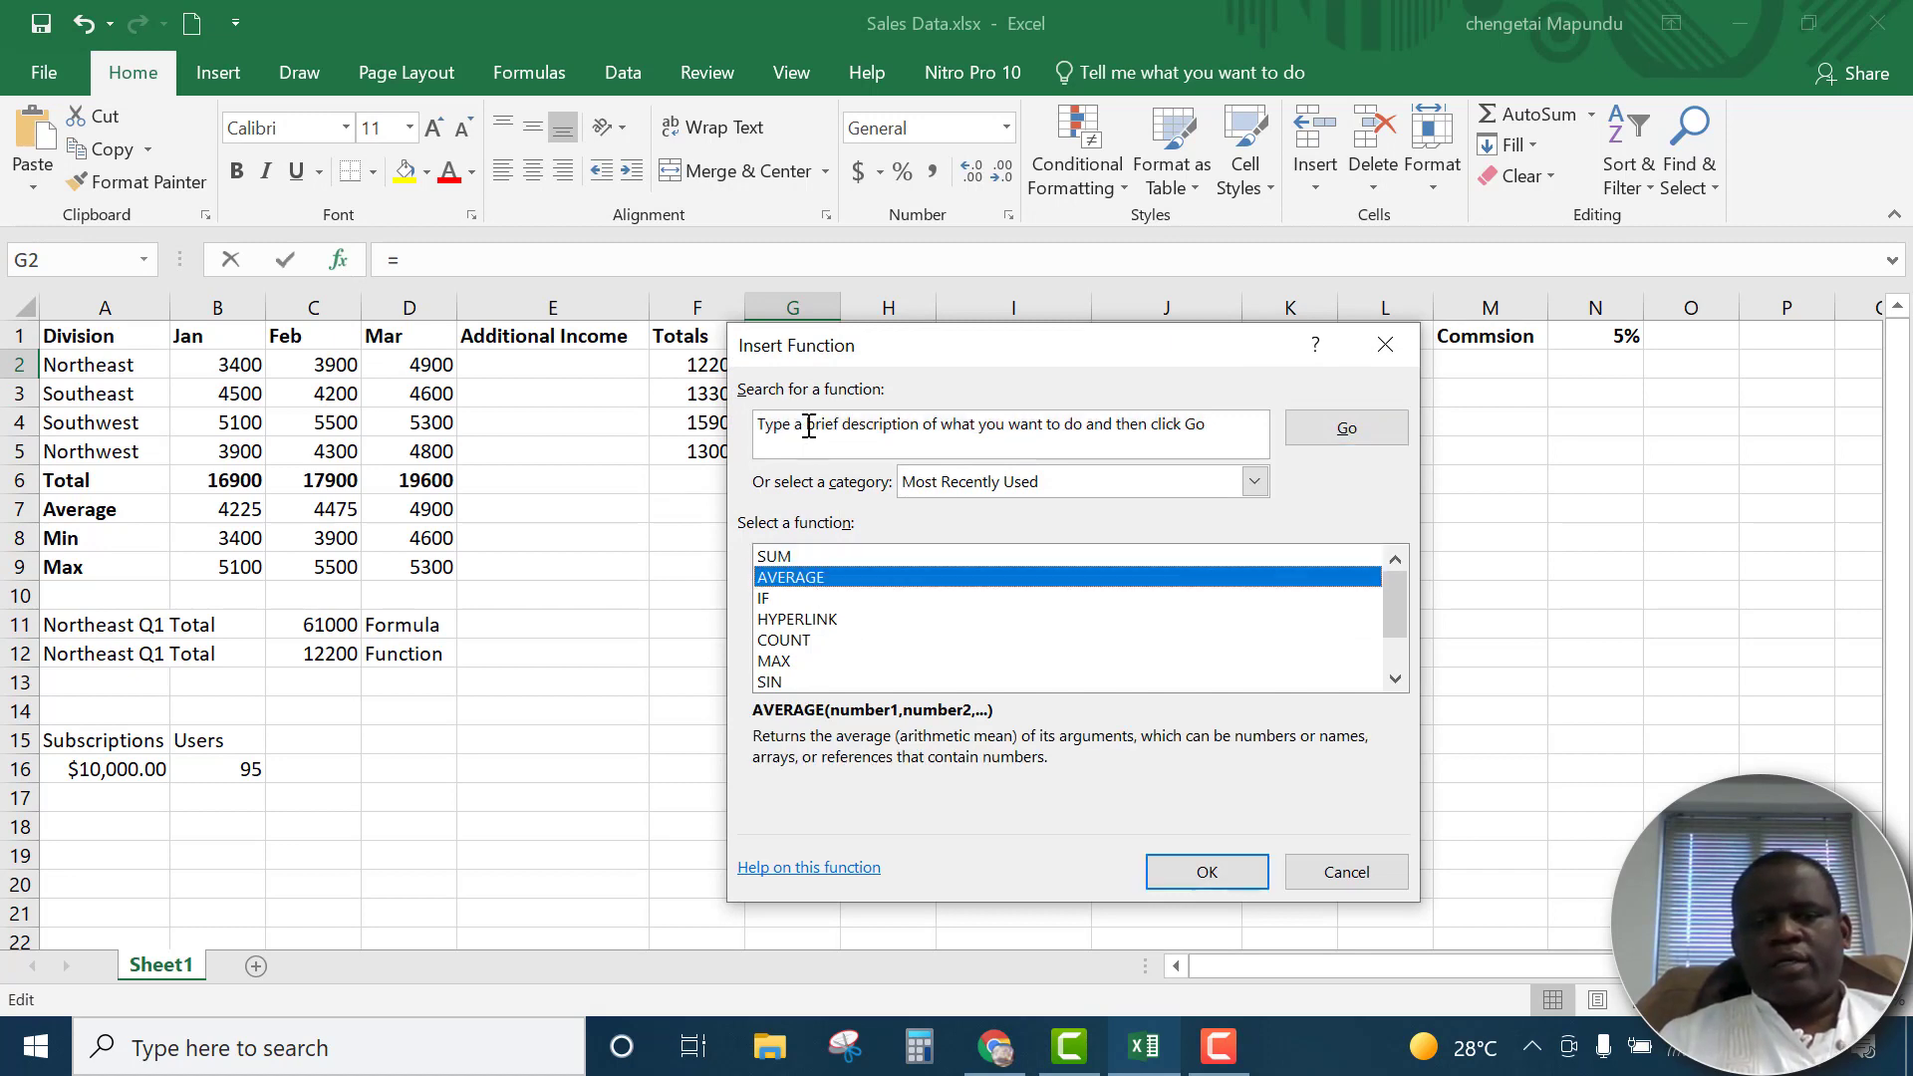
click(1209, 871)
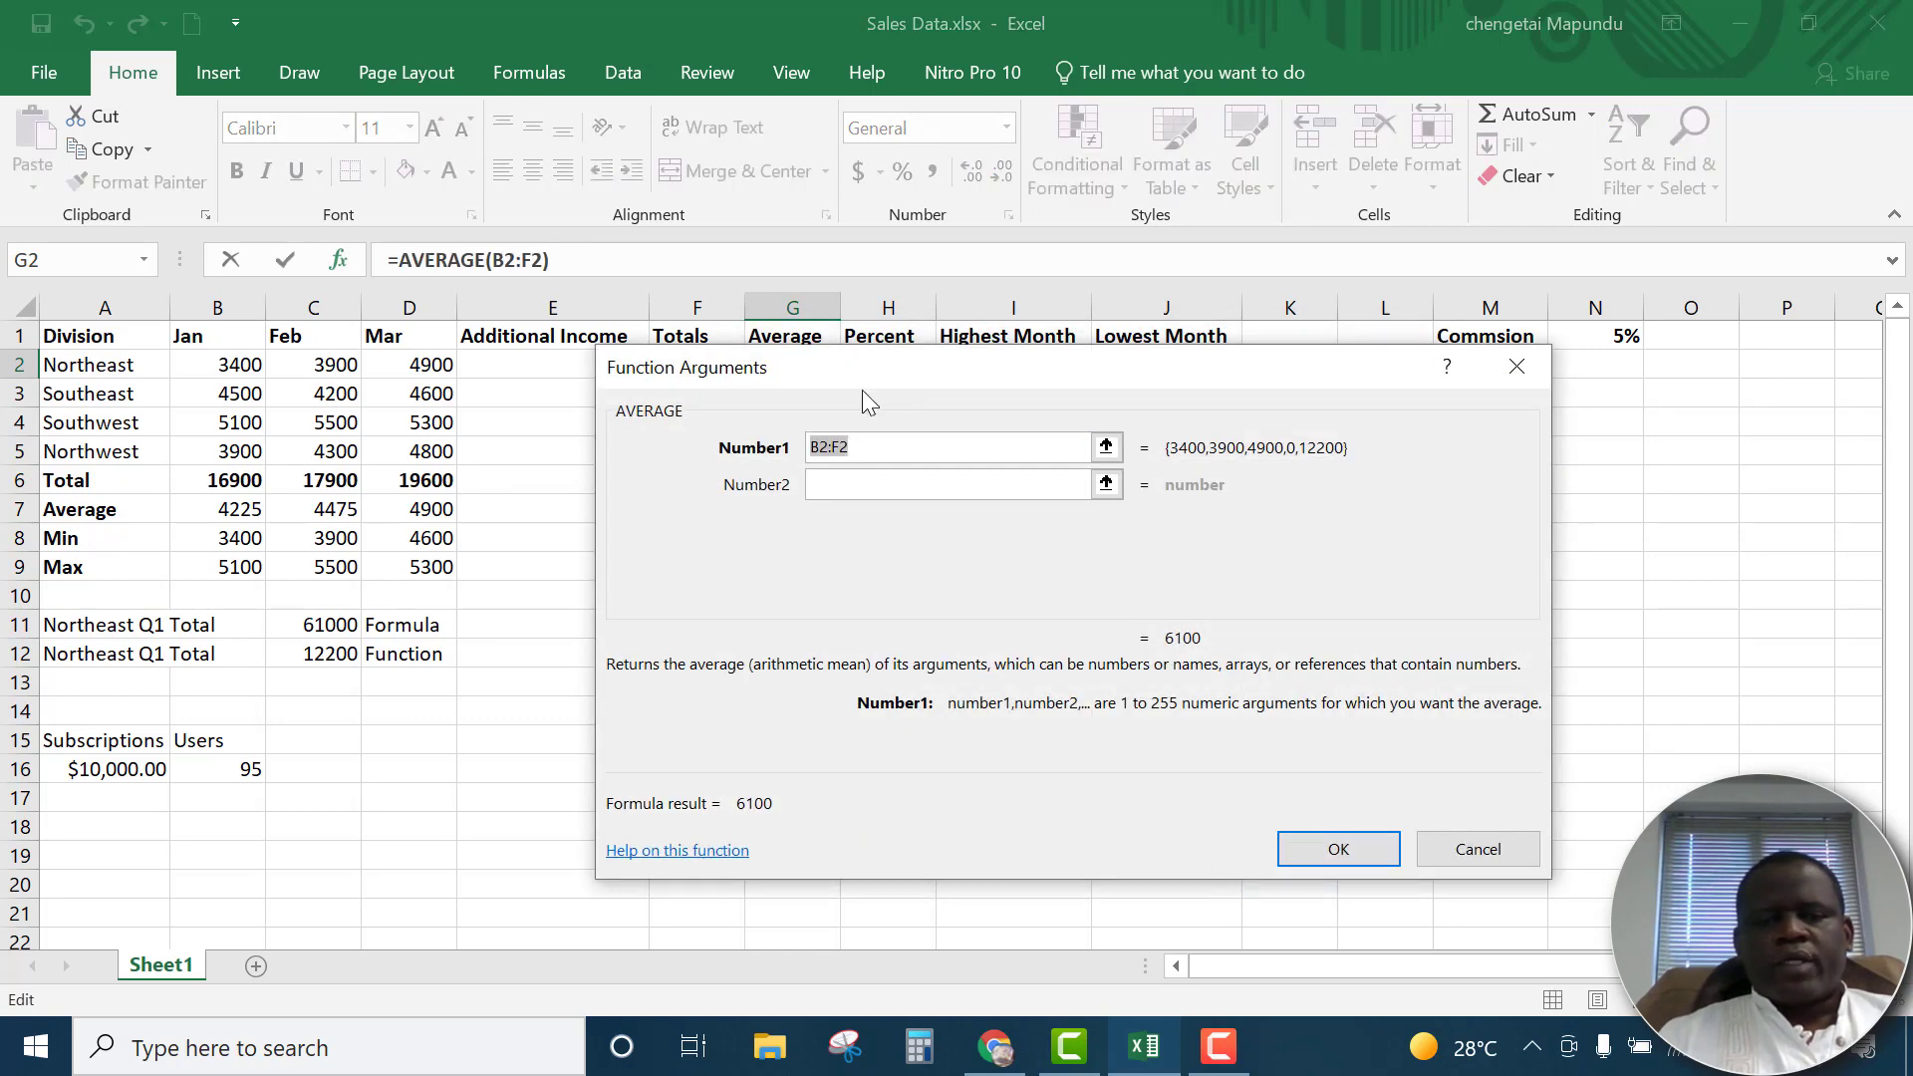
drag(866, 375, 1046, 485)
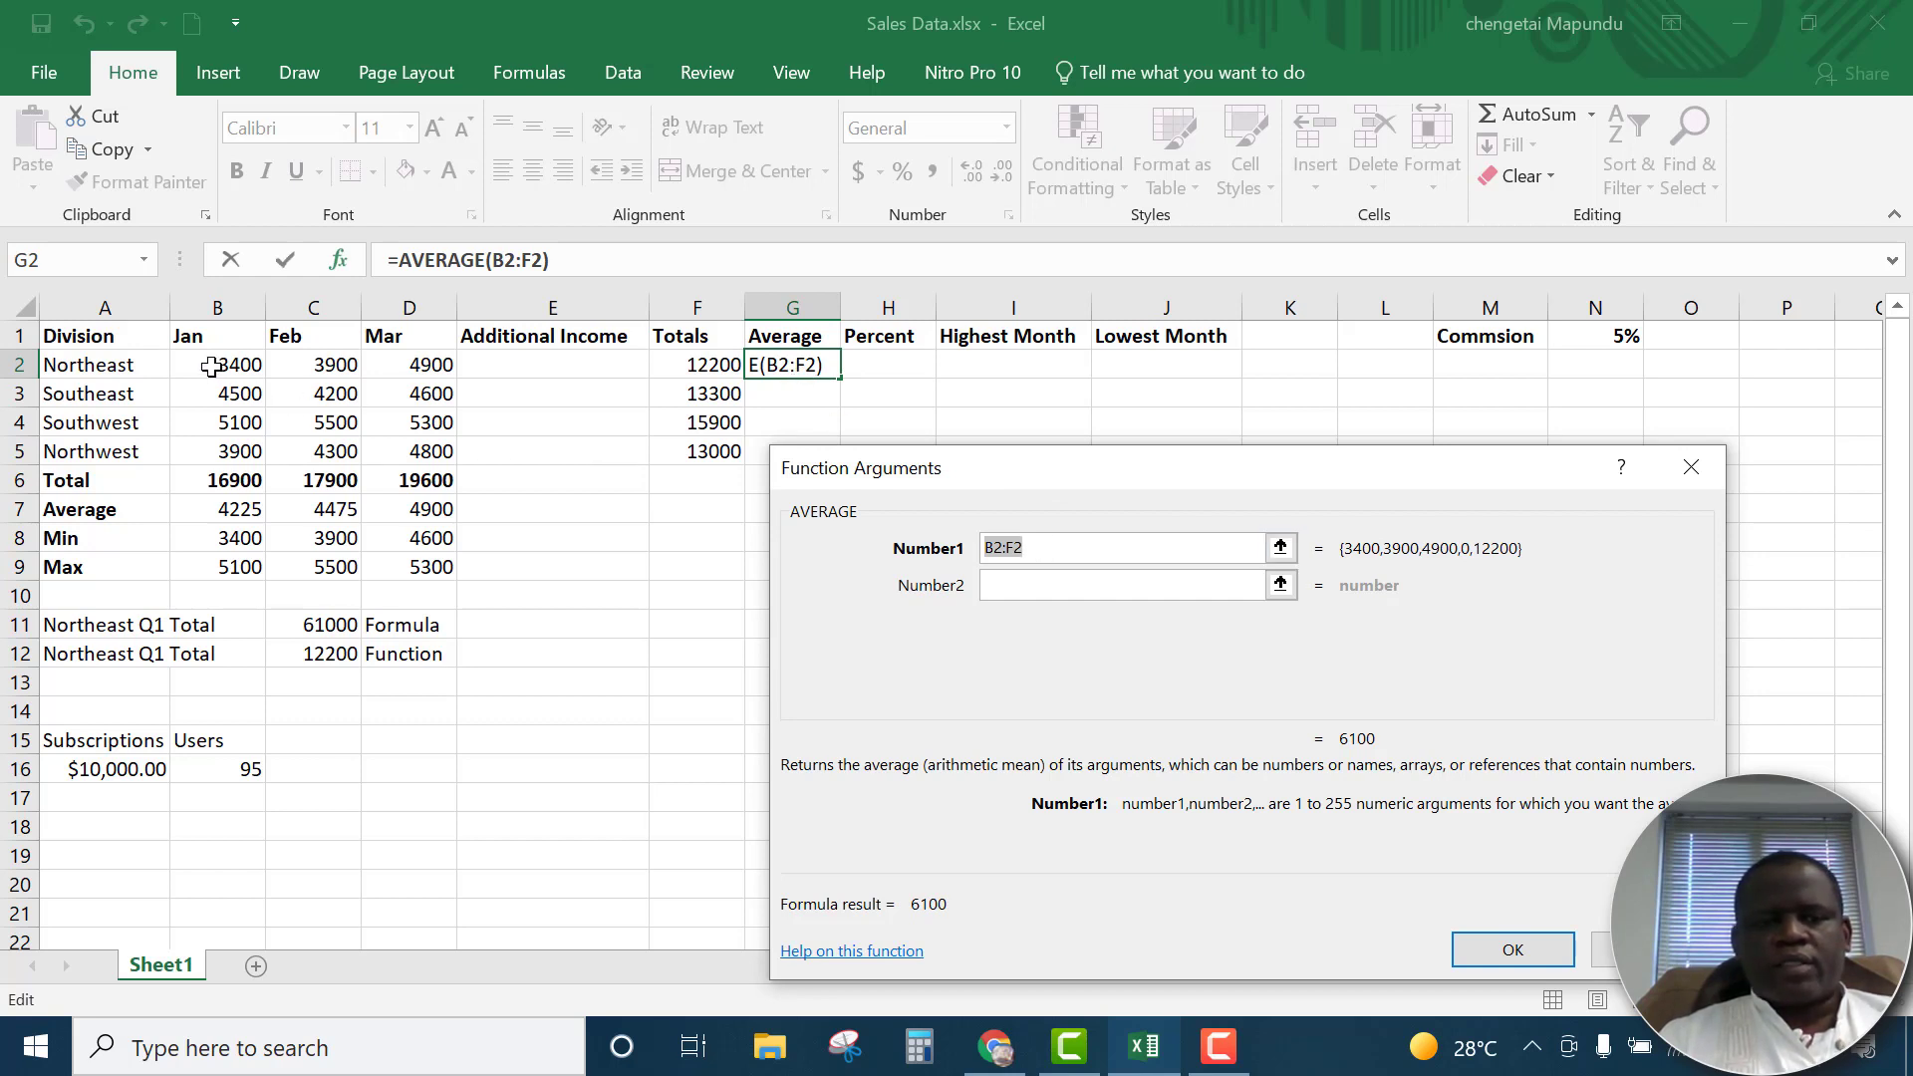
drag(212, 367, 395, 371)
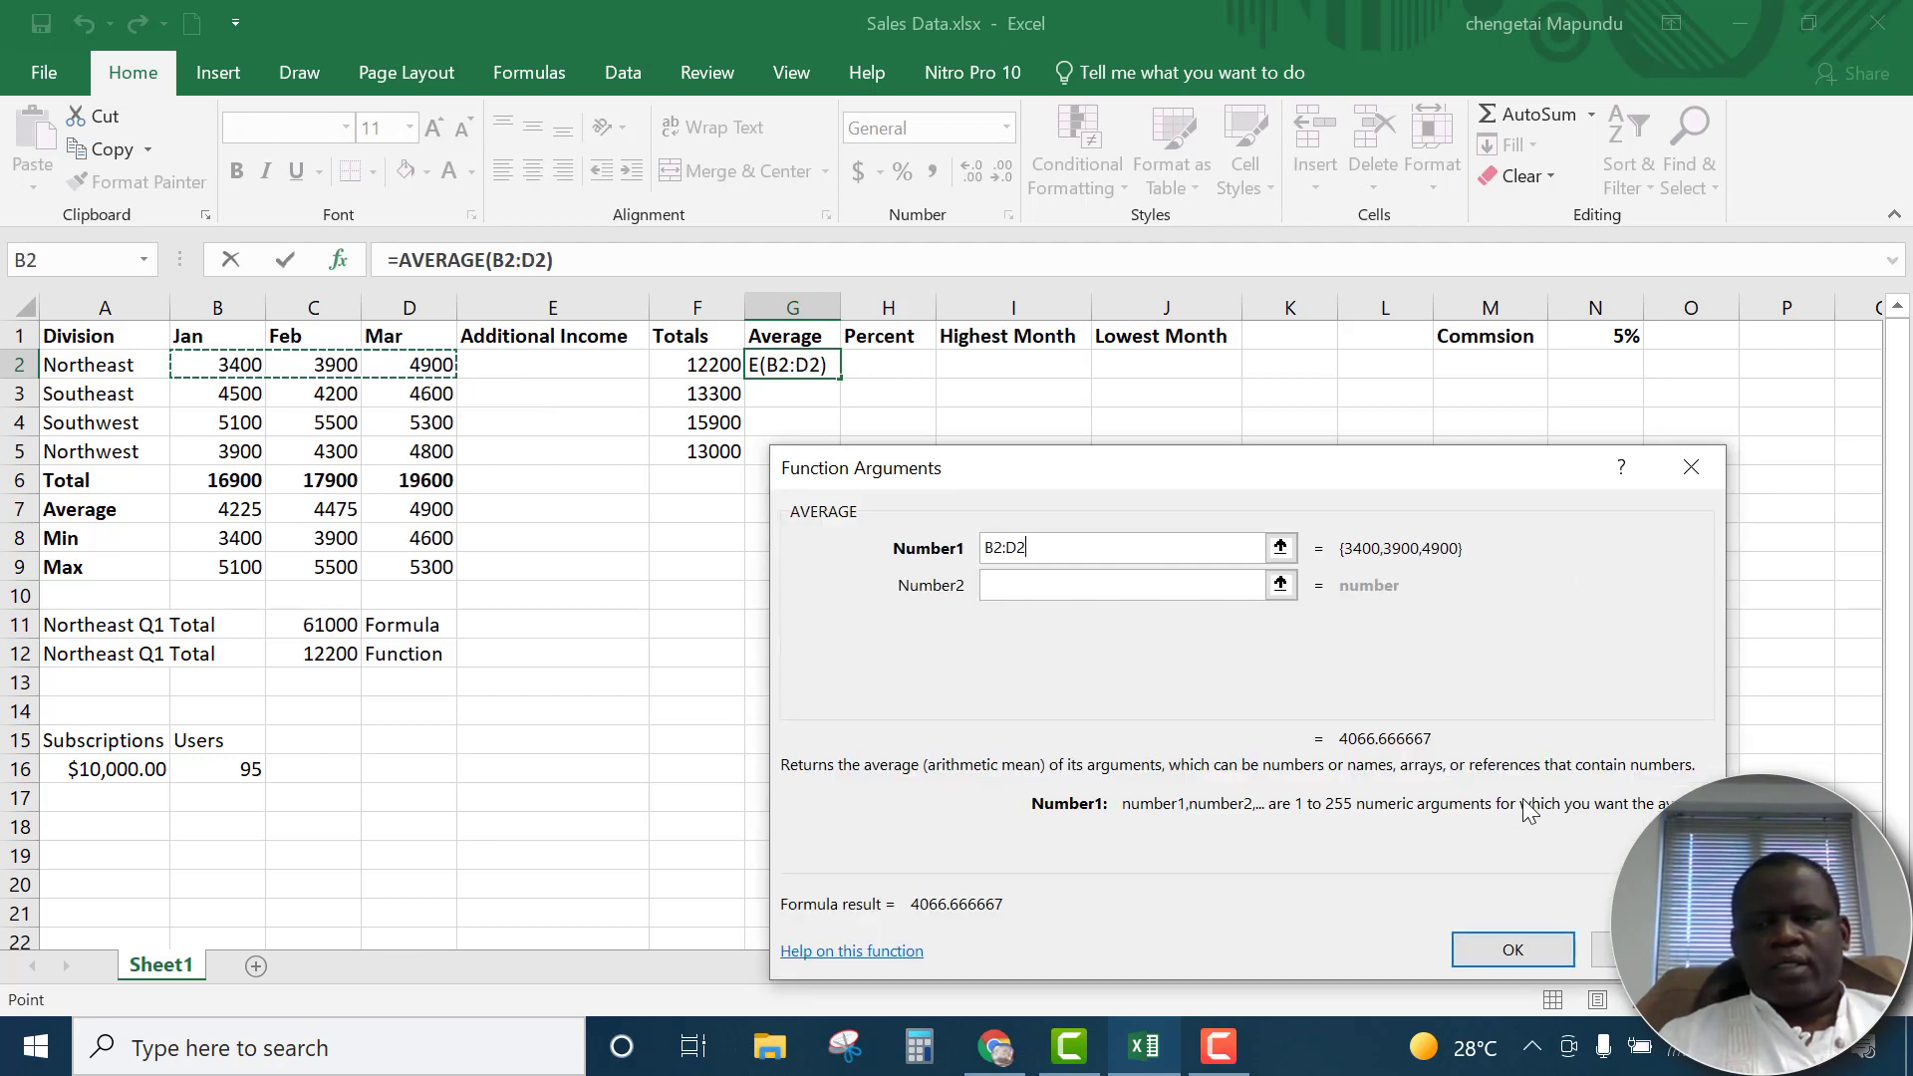
drag(1421, 476, 1379, 266)
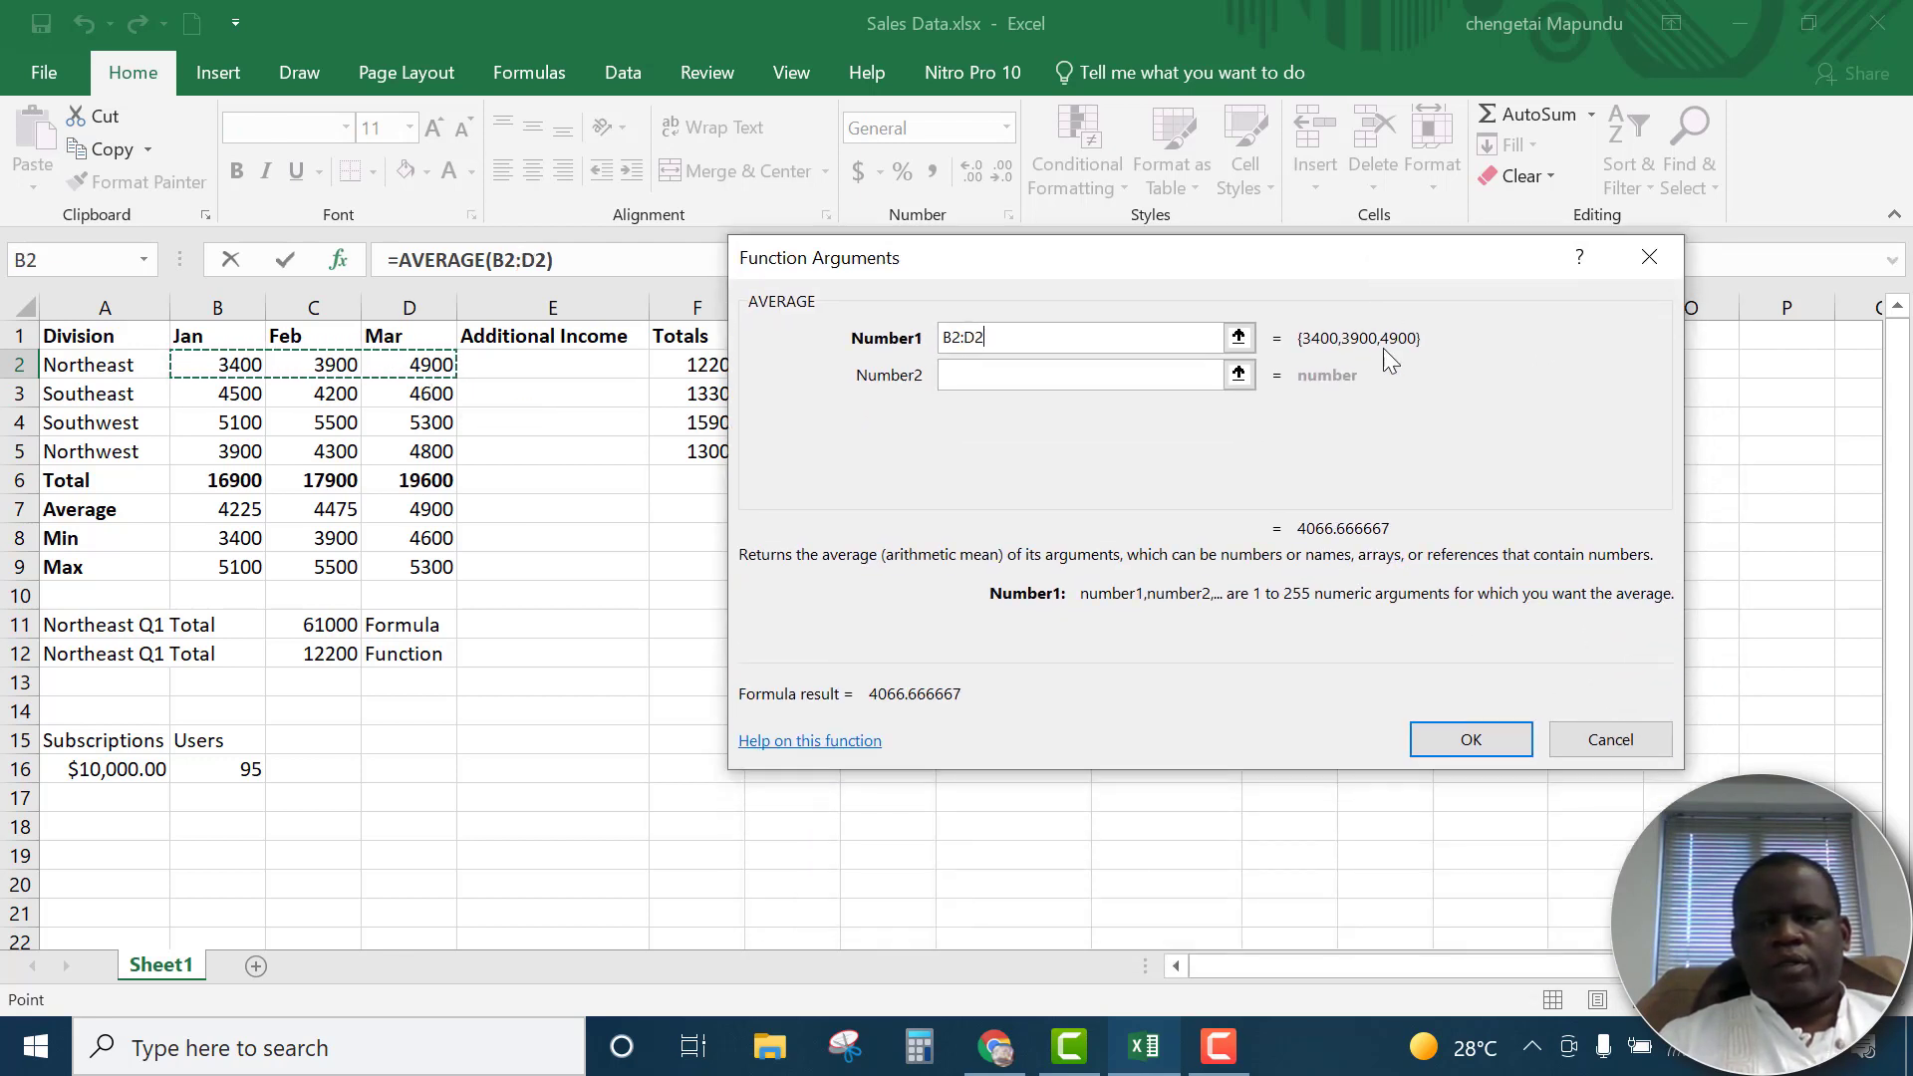
click(1471, 740)
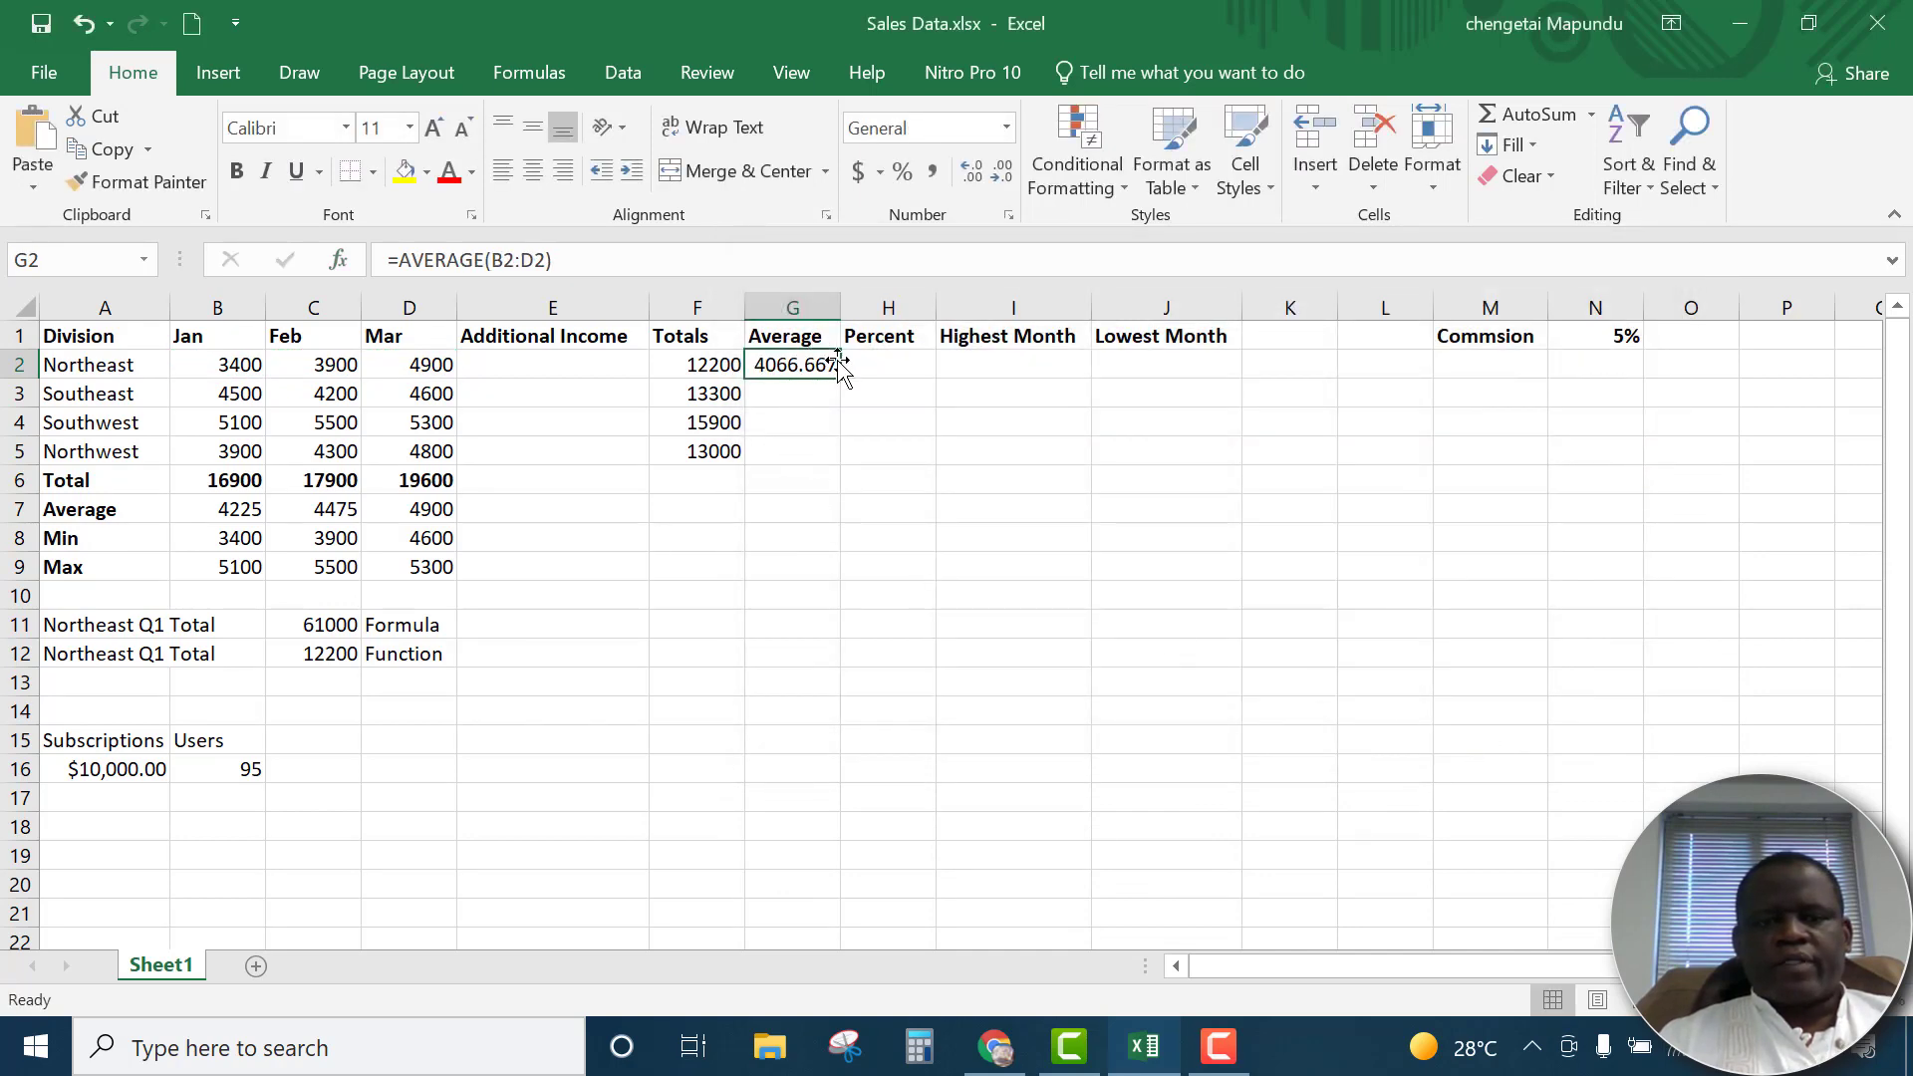
drag(842, 379, 846, 462)
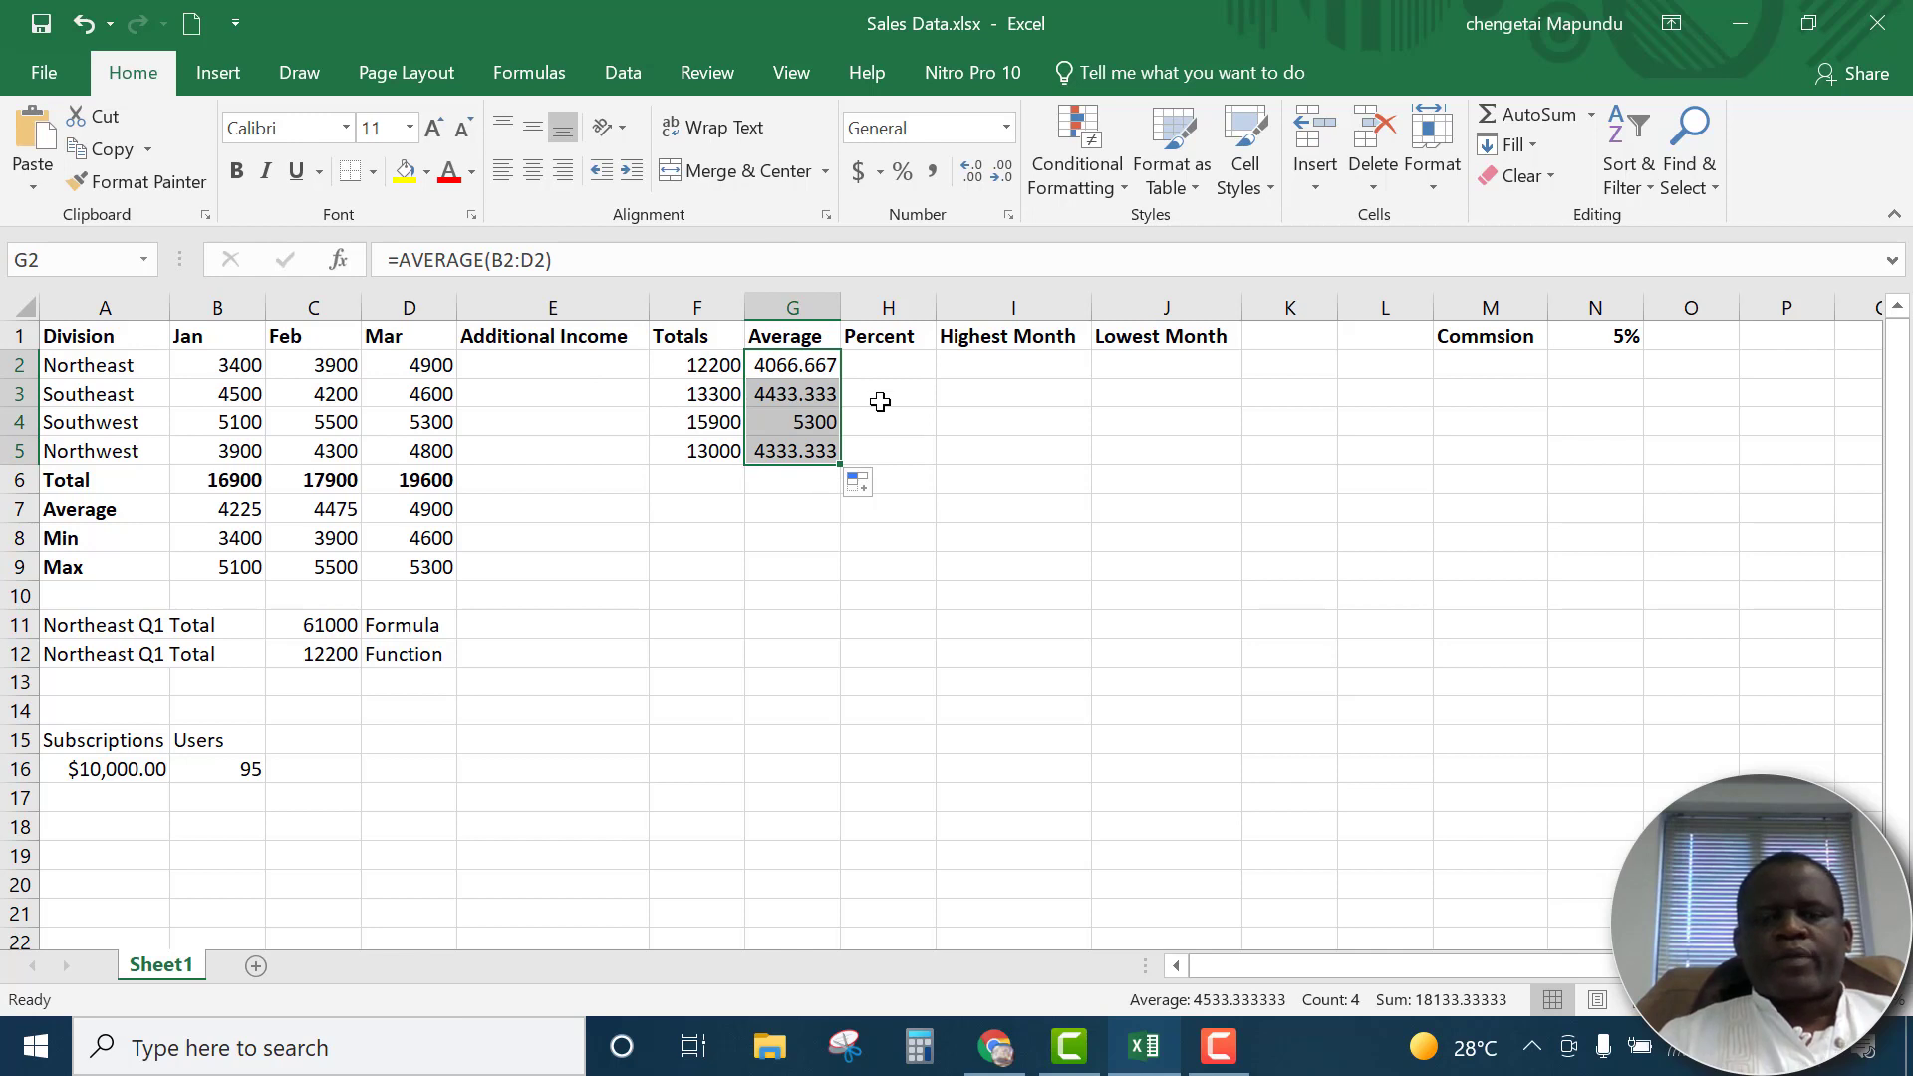
Format the division averages in G2:G5 to show two decimal places
click(821, 369)
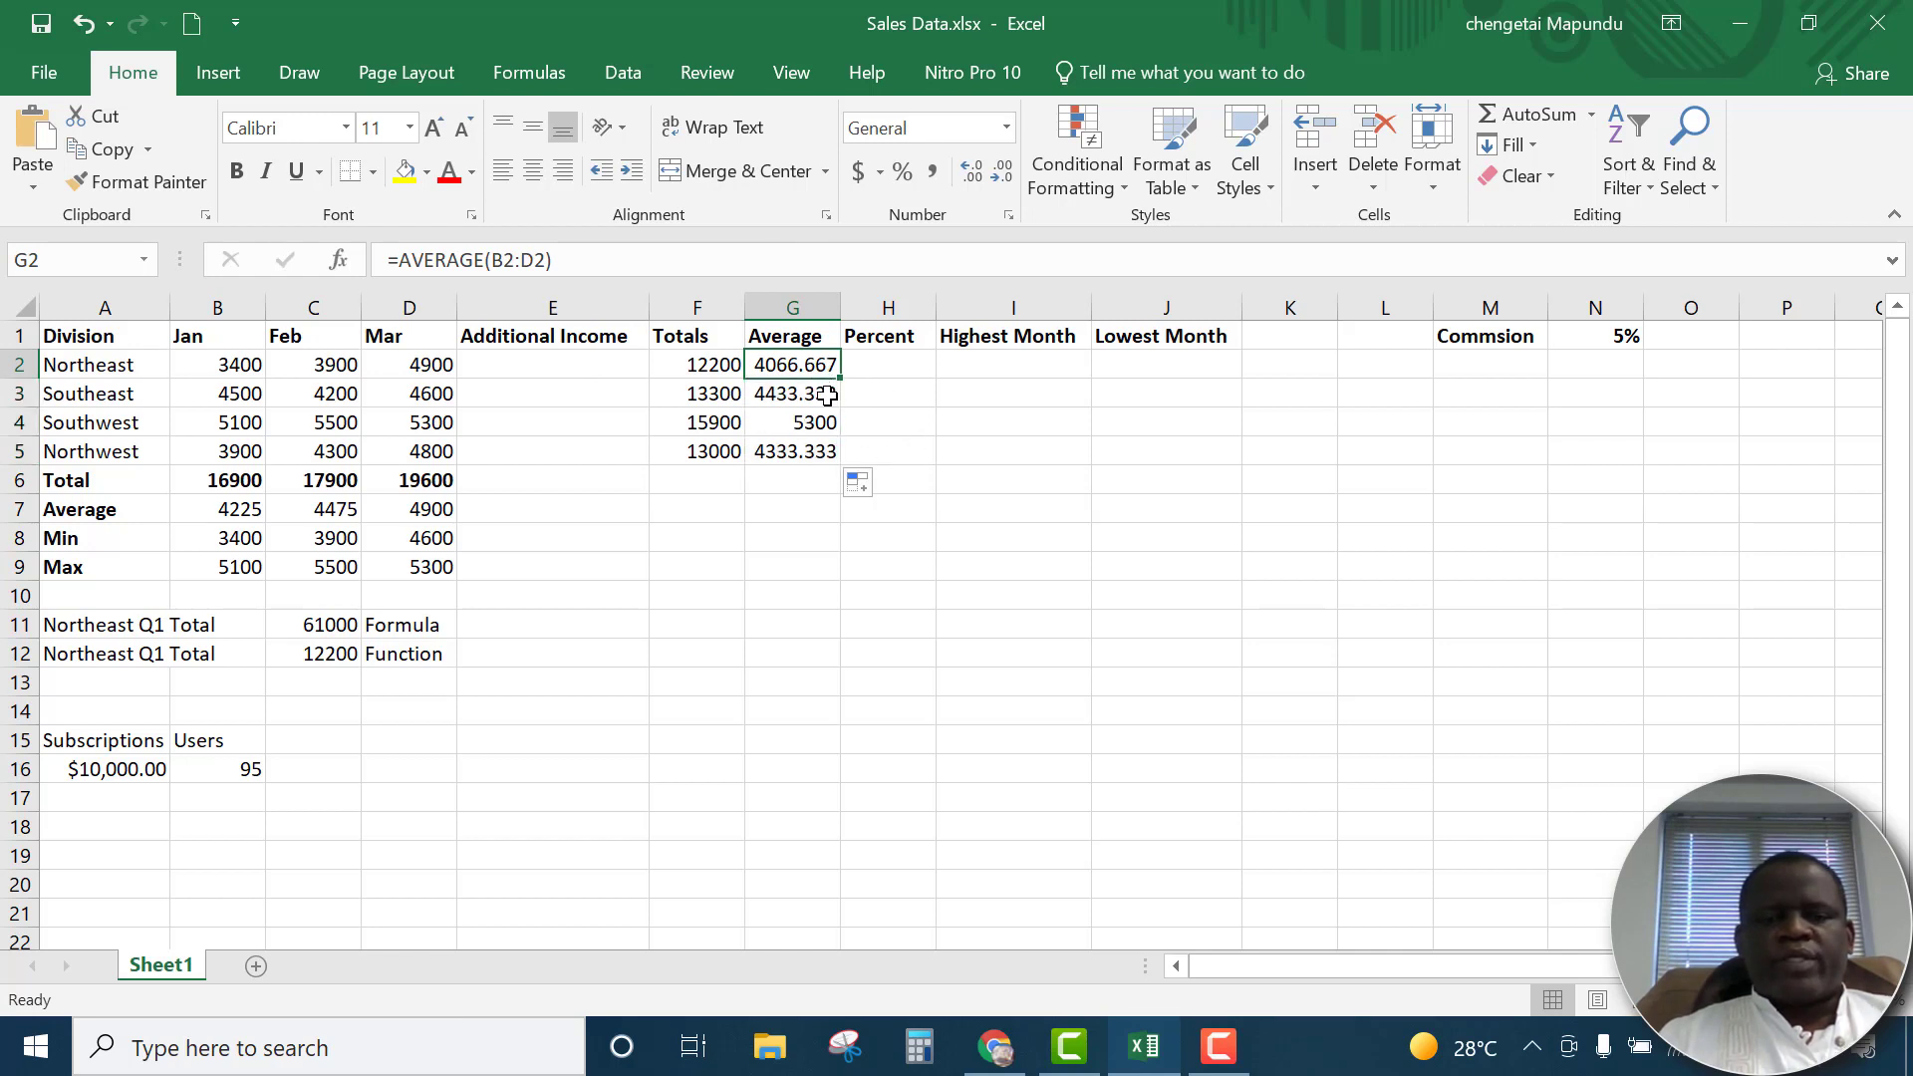
drag(814, 363, 817, 451)
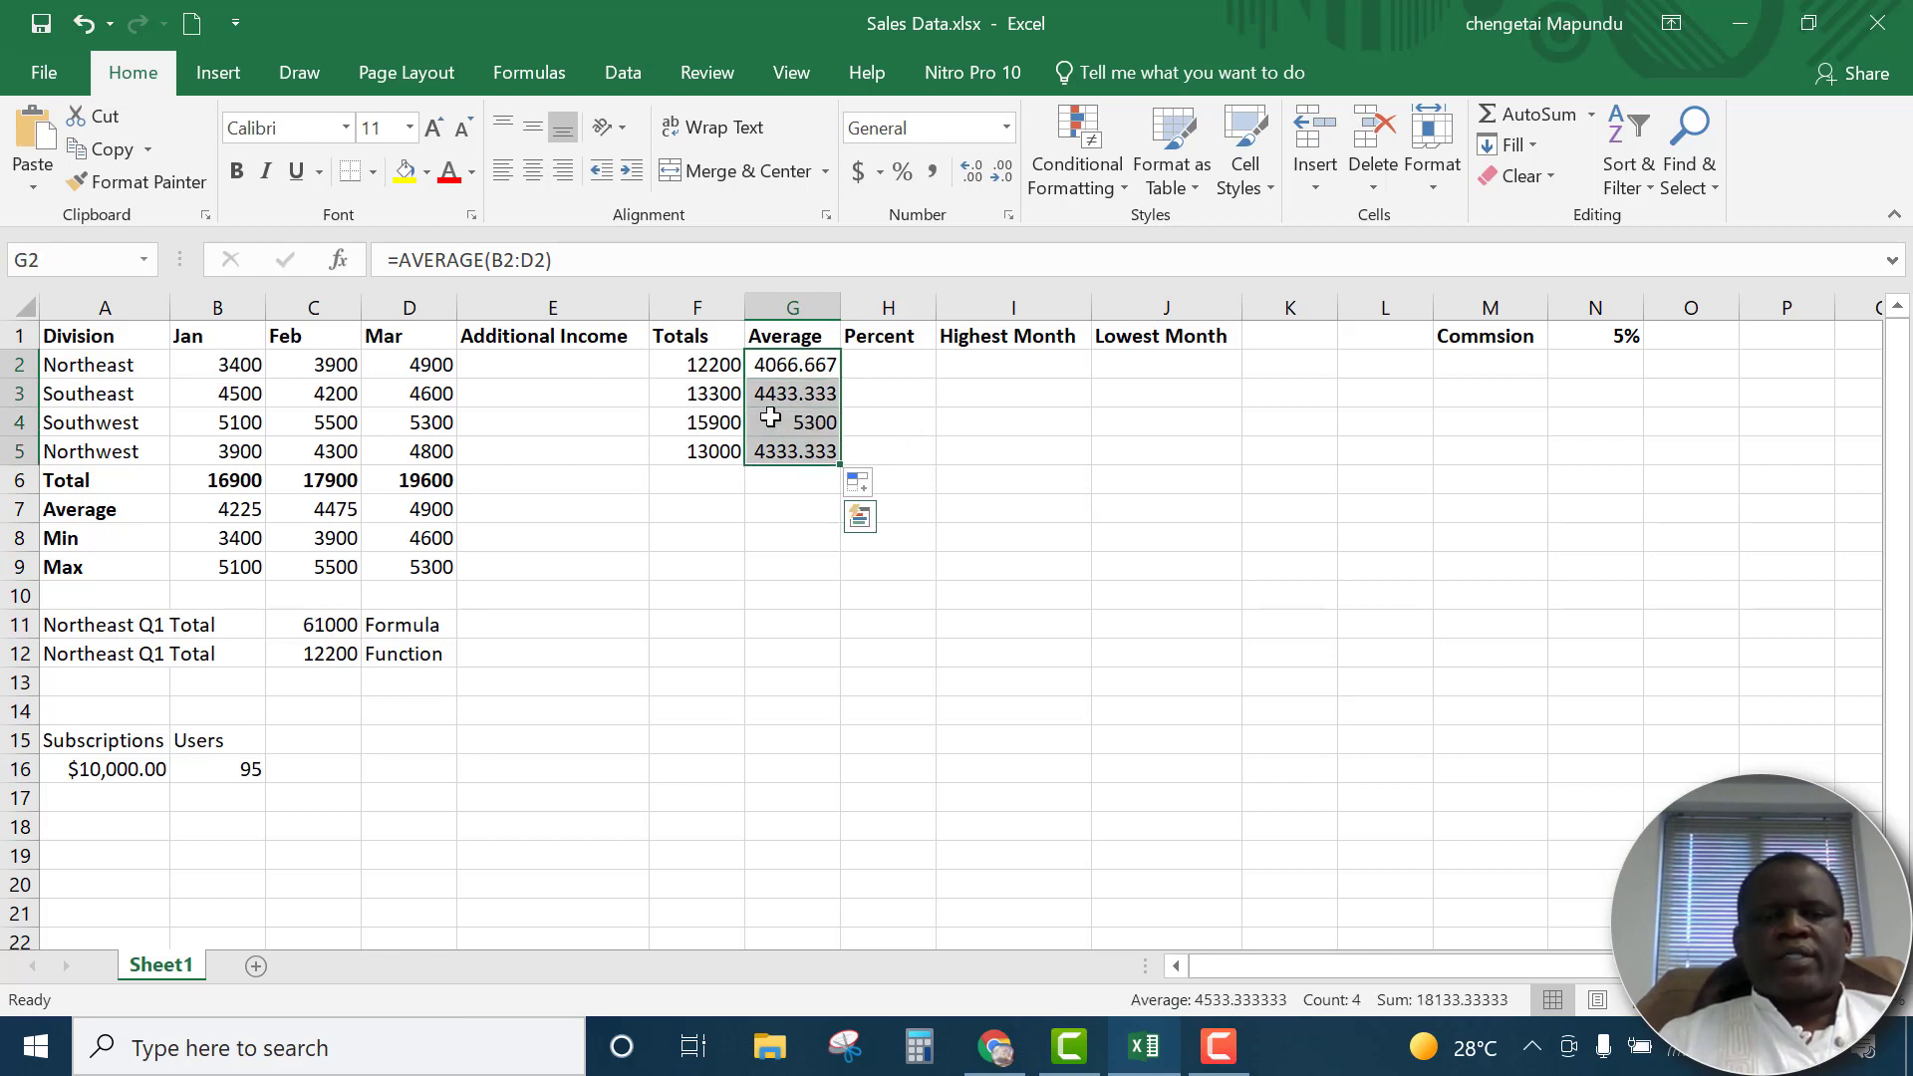
click(963, 185)
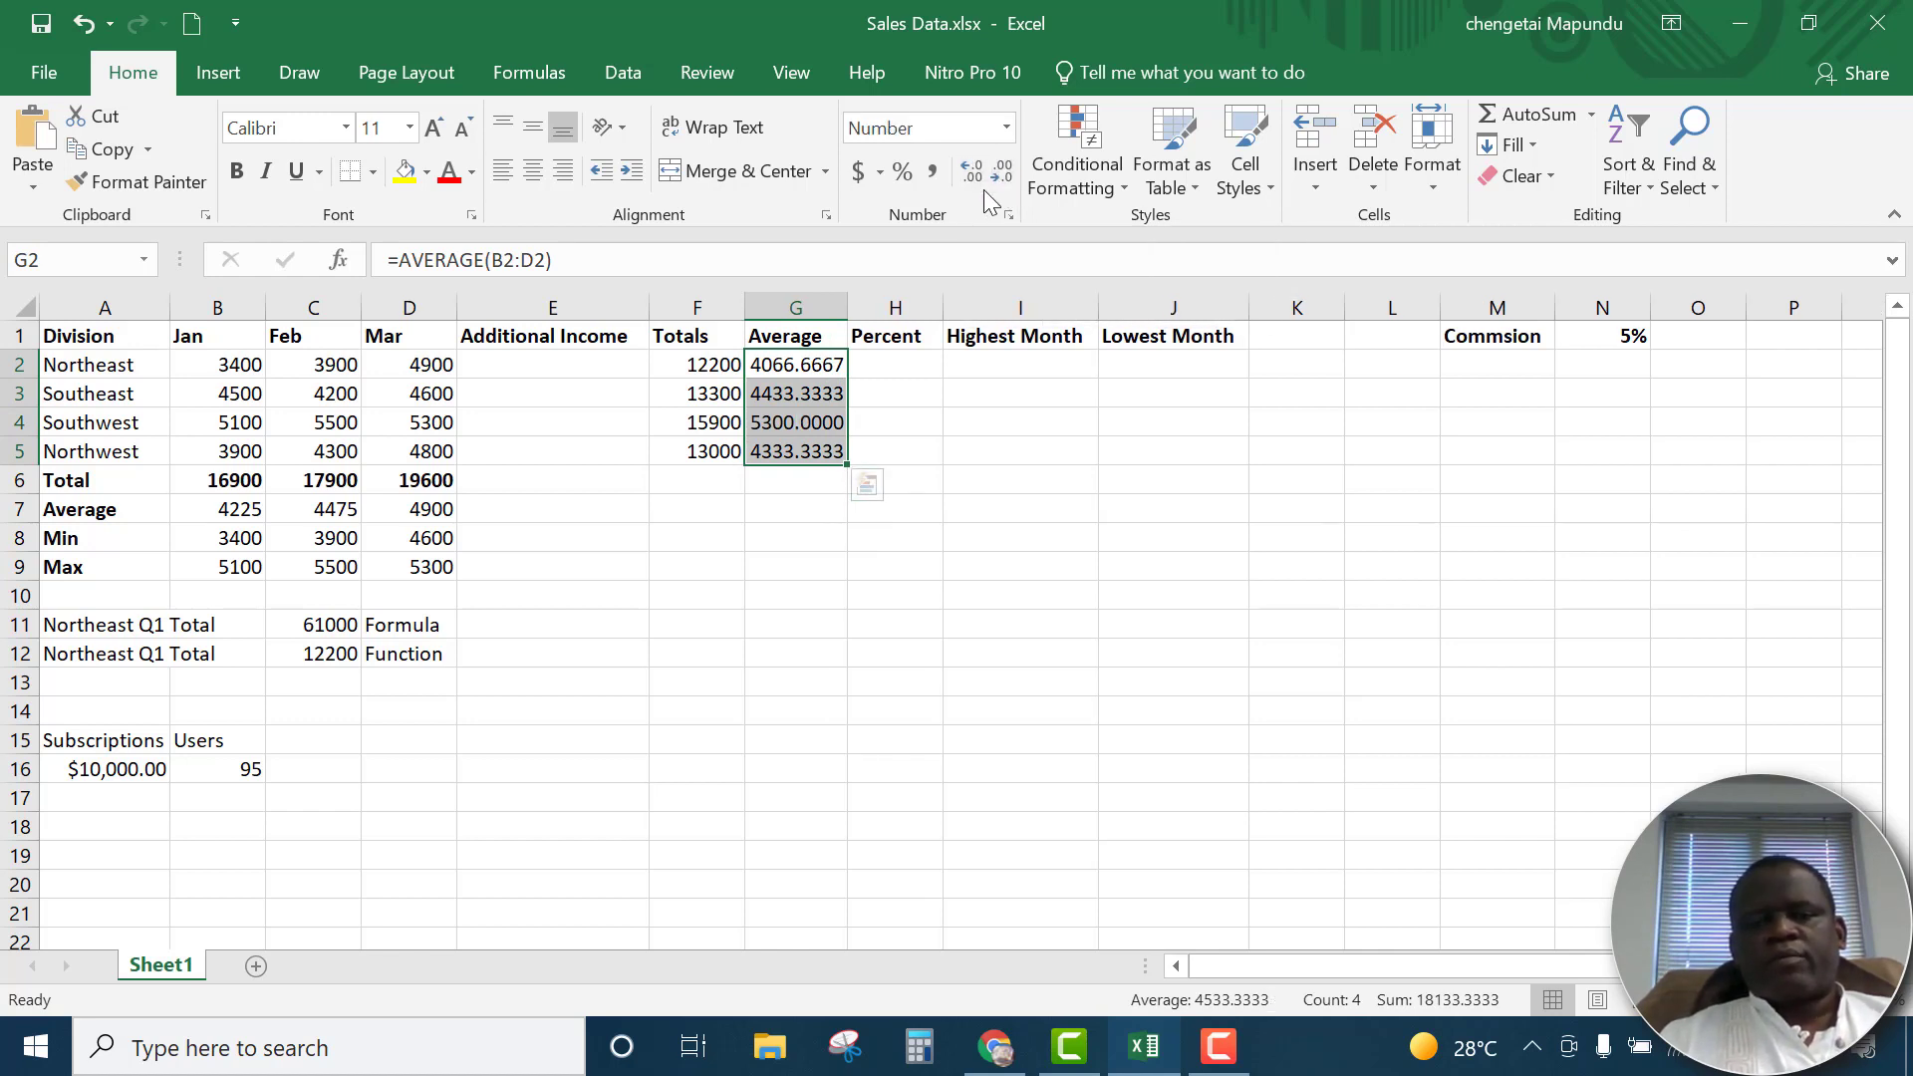
click(1003, 190)
click(1003, 191)
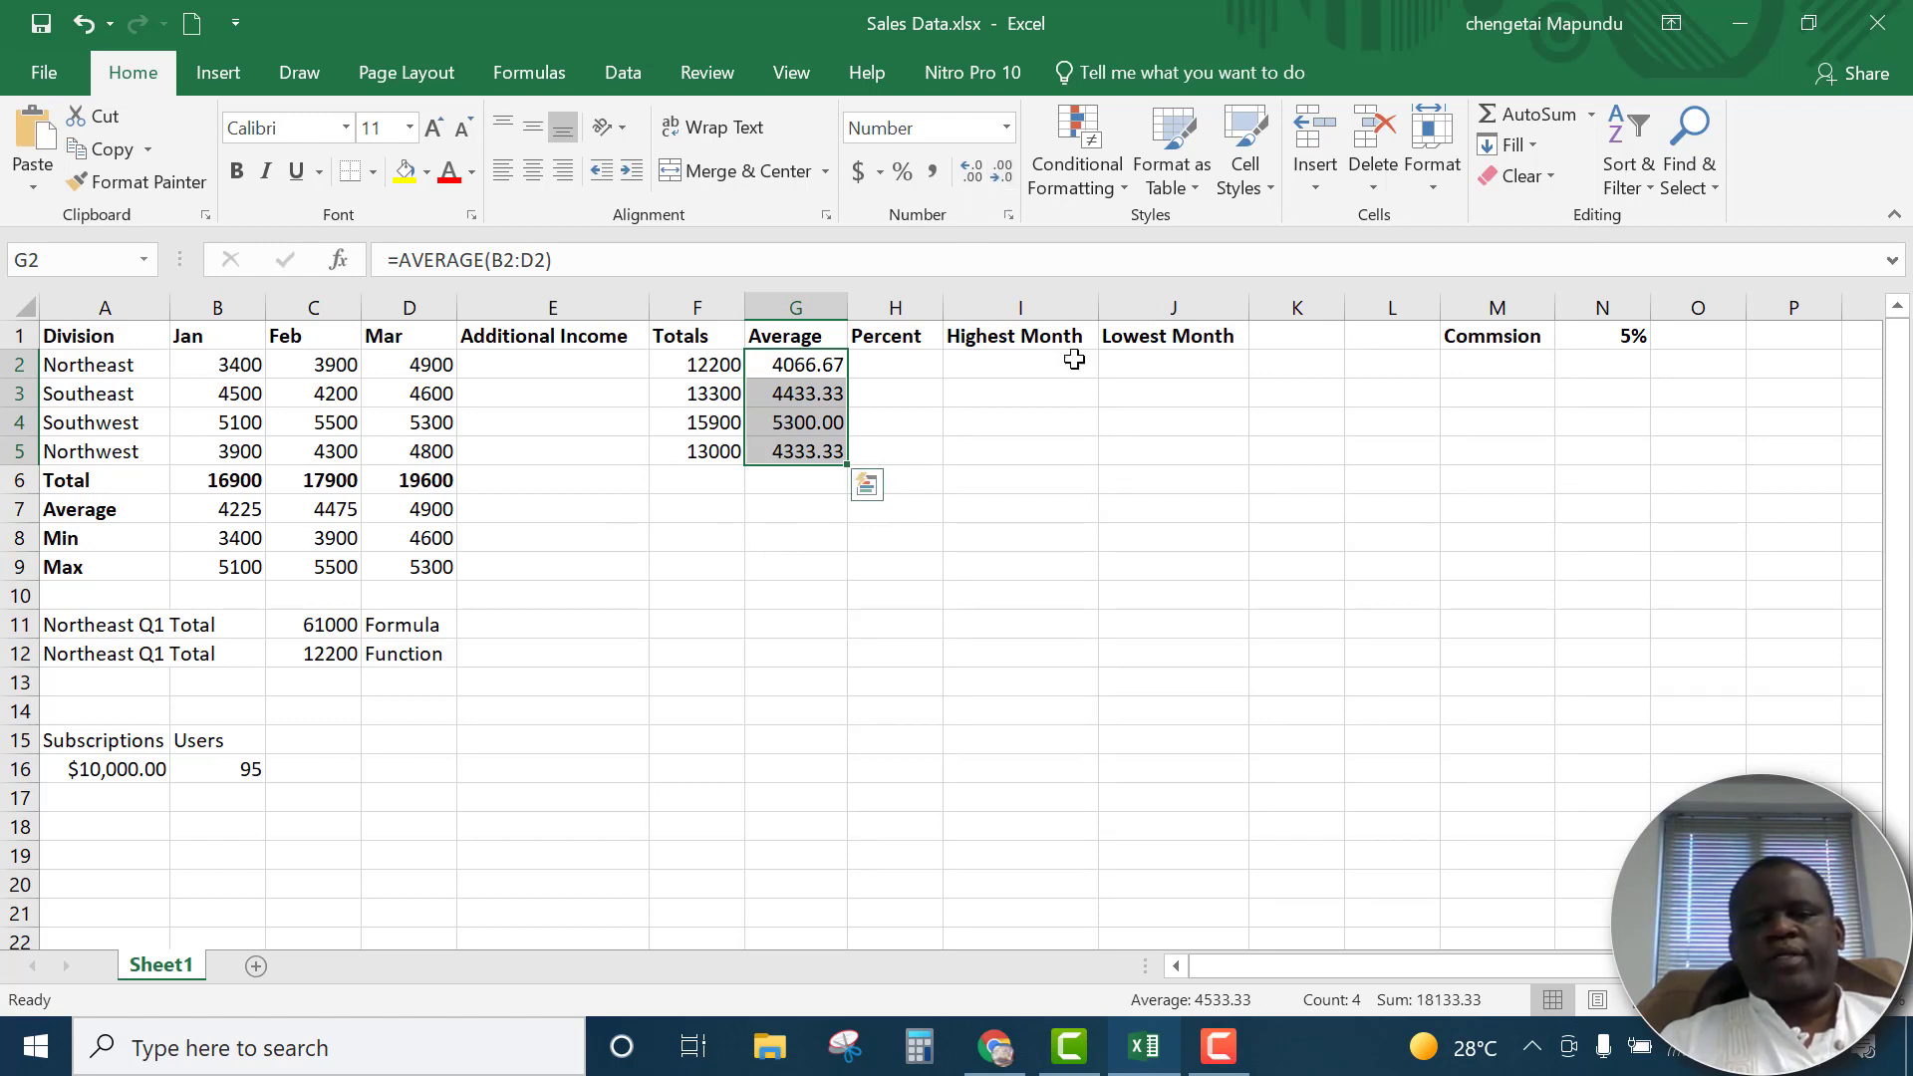
click(906, 360)
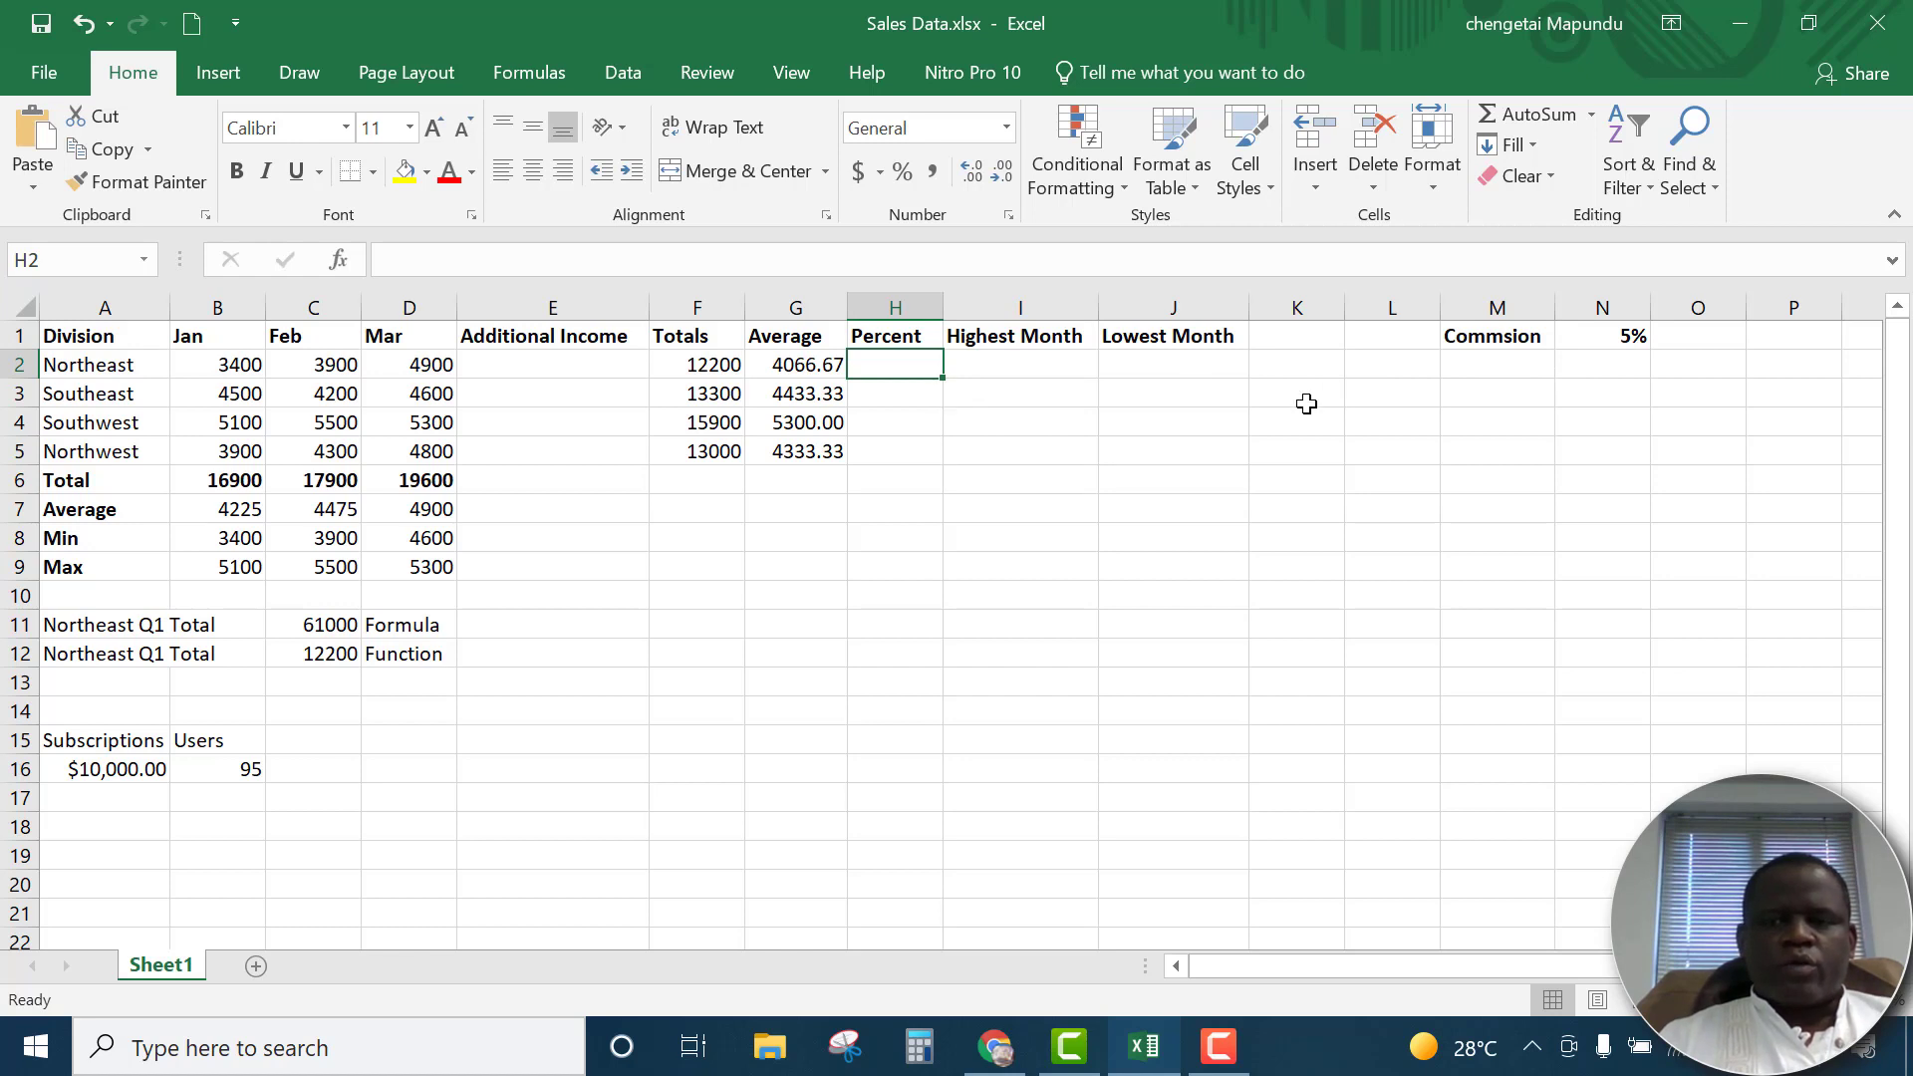
click(1485, 364)
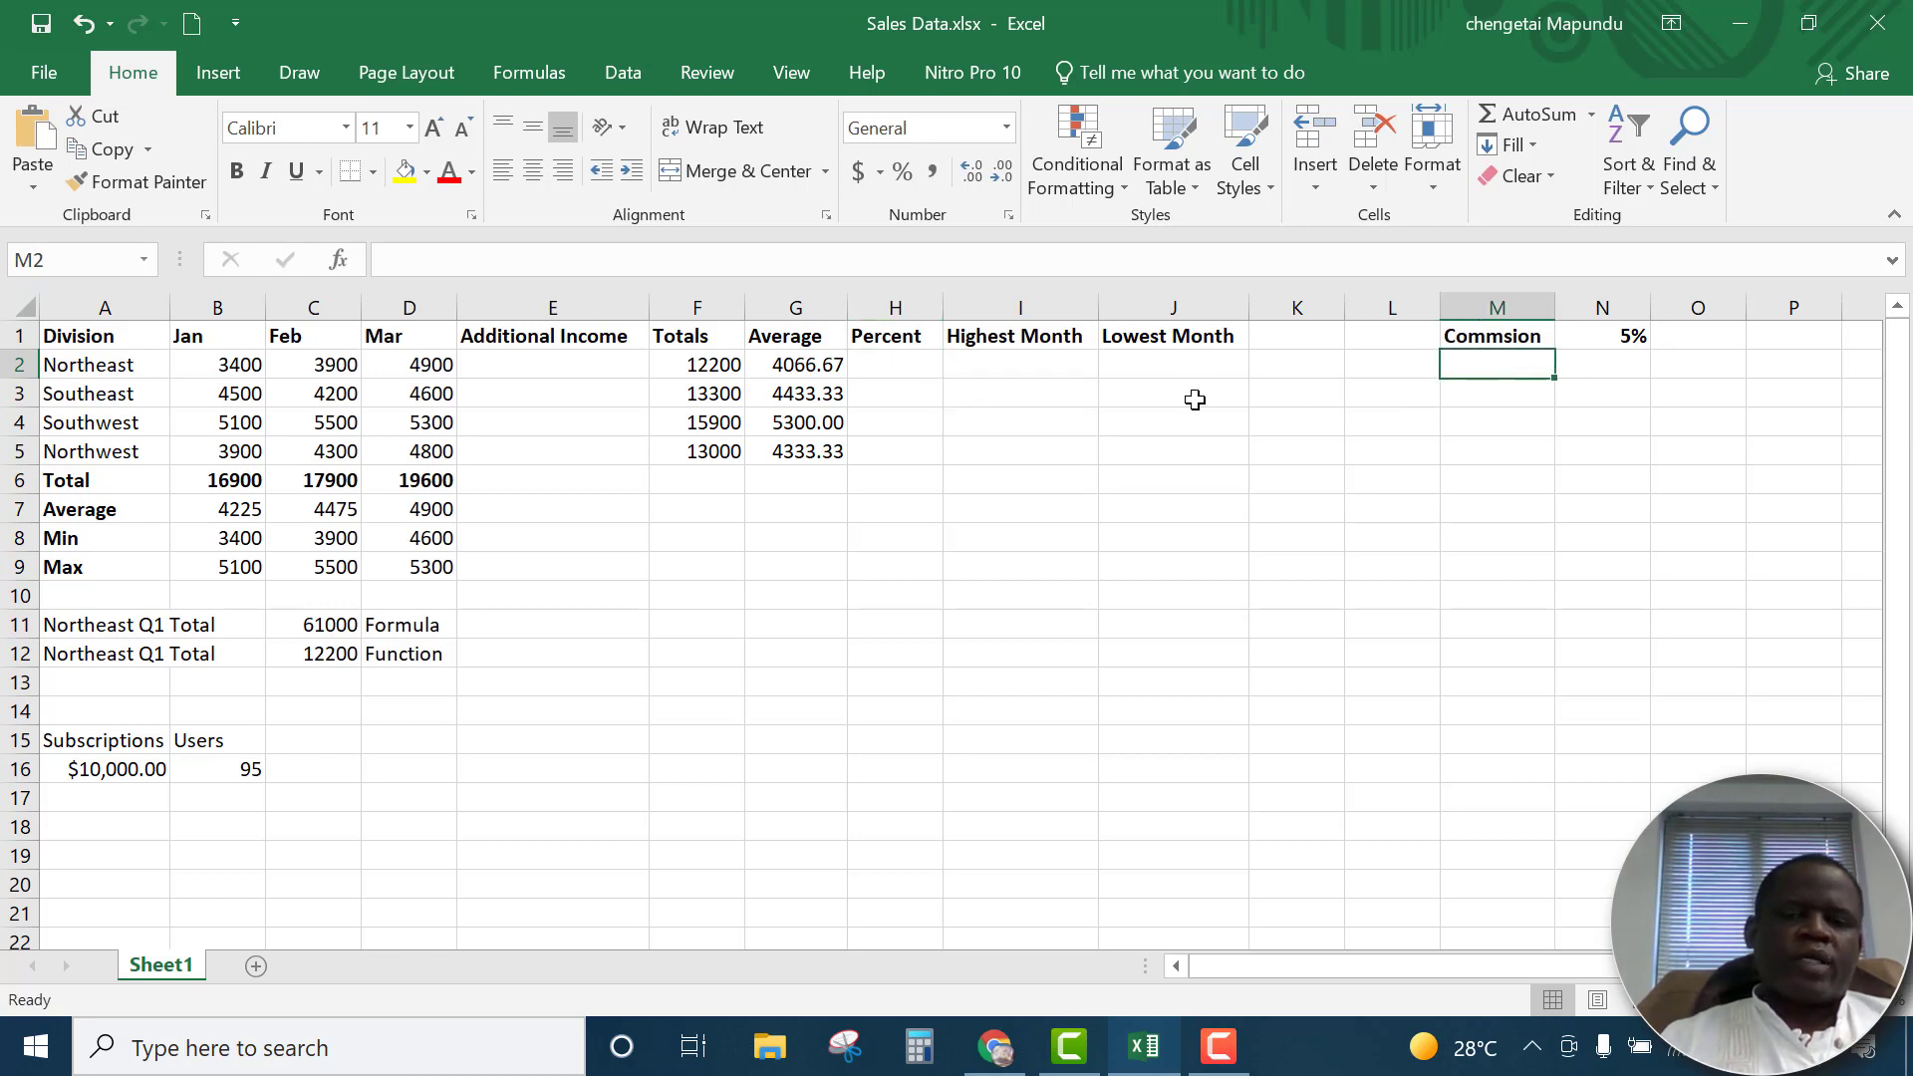
click(1663, 336)
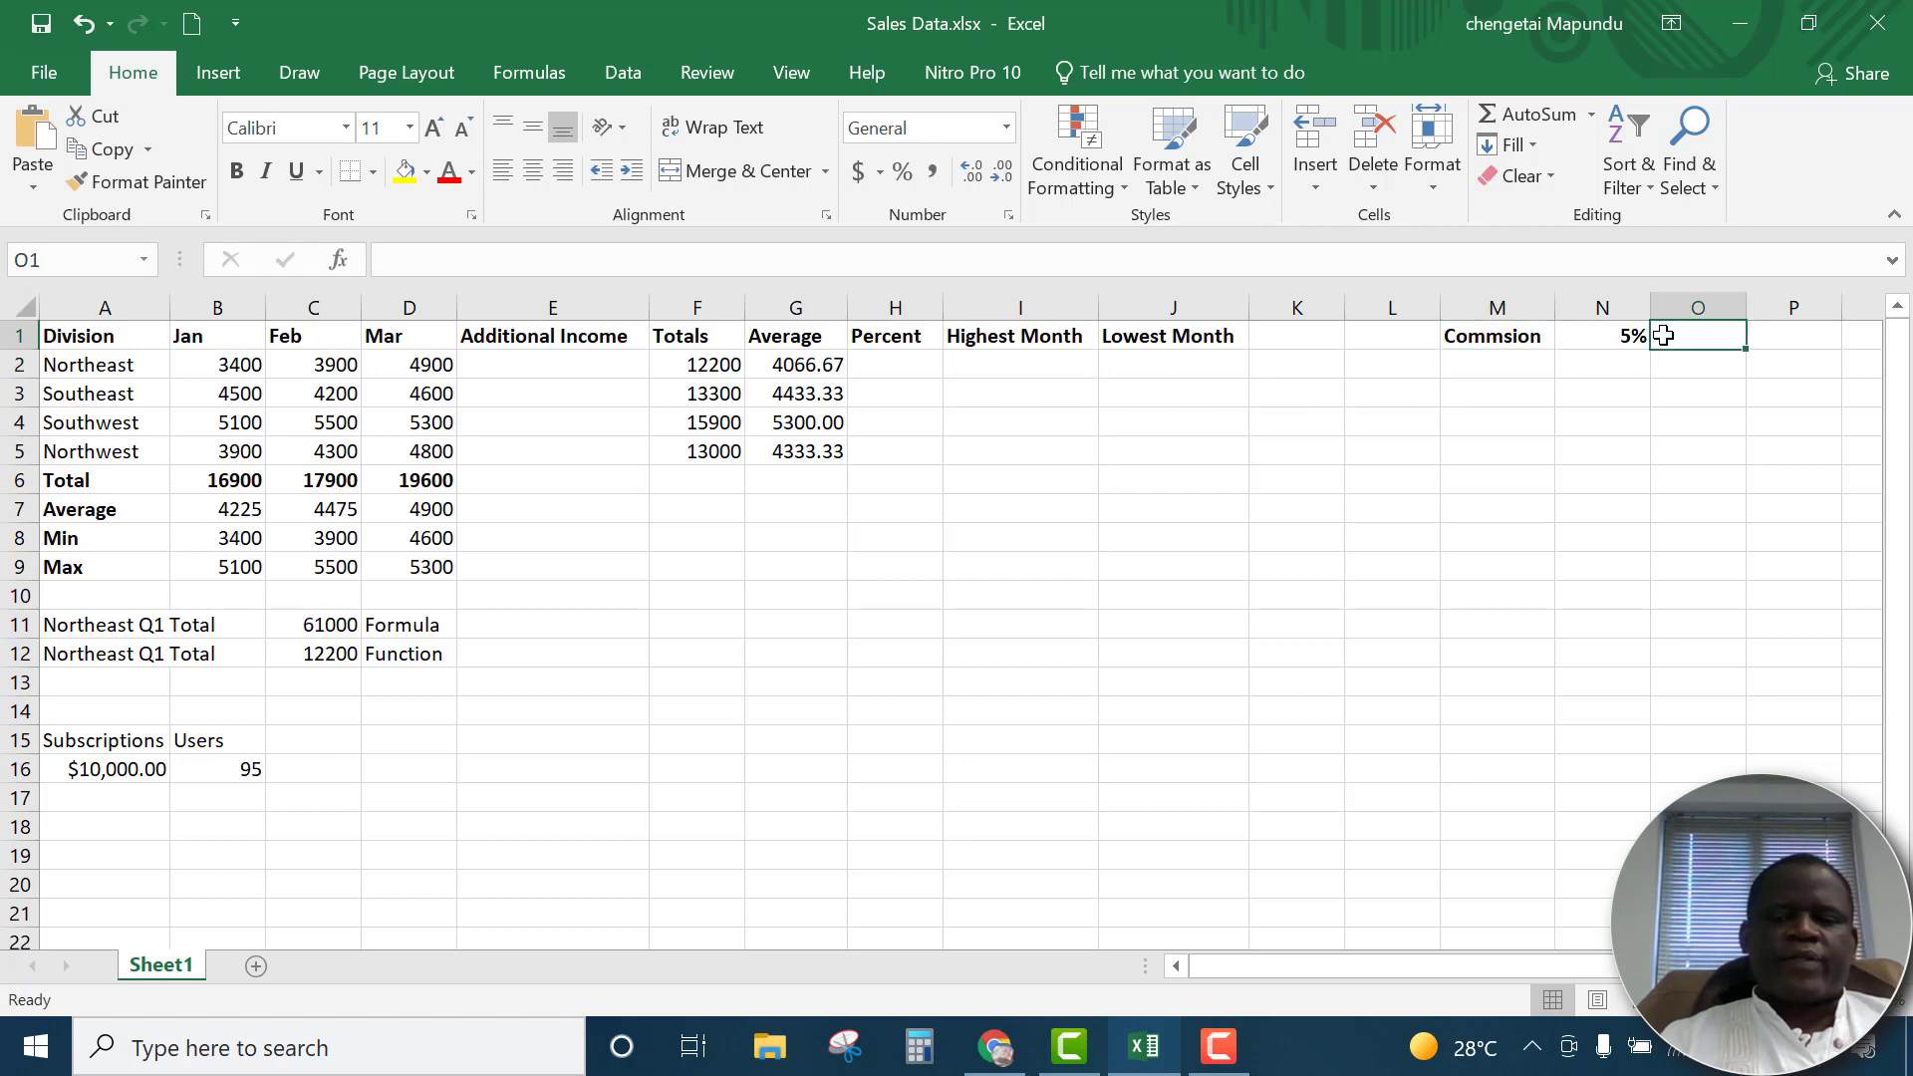
click(994, 373)
click(1140, 372)
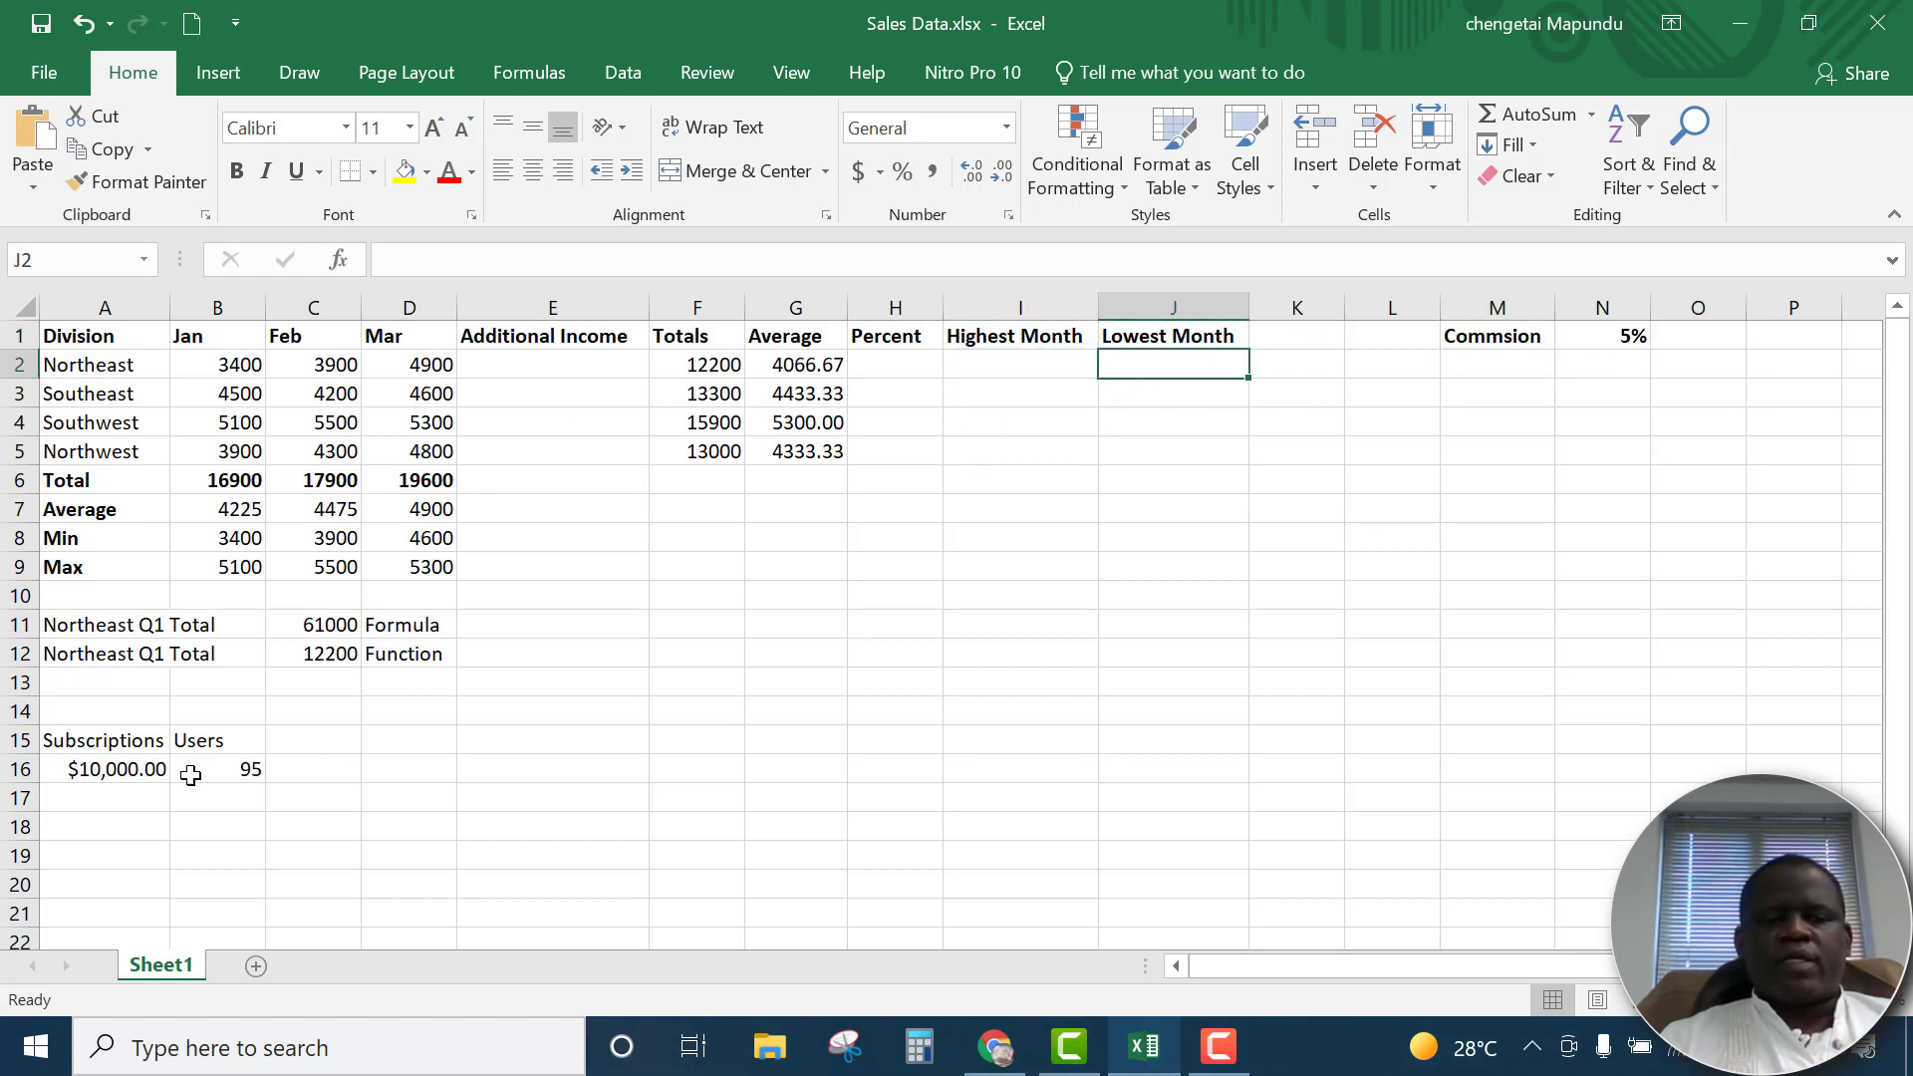